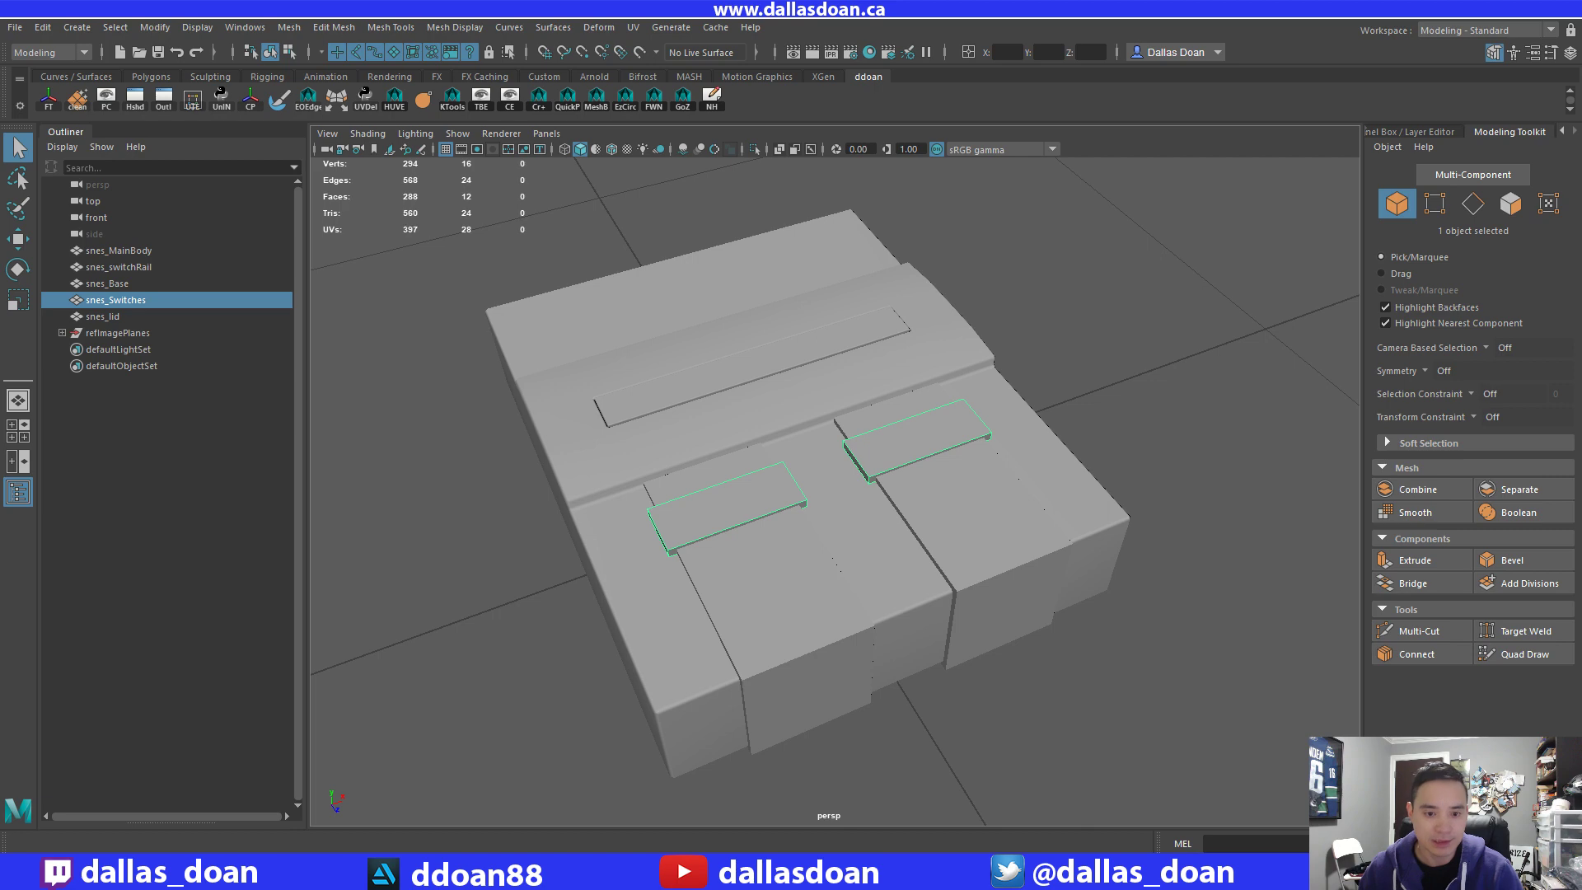
Examine the power and reset switches in the topView_02.jpg reference photo and compare them with the modelled switches.
{"action": "key", "text": "alt+Tab"}
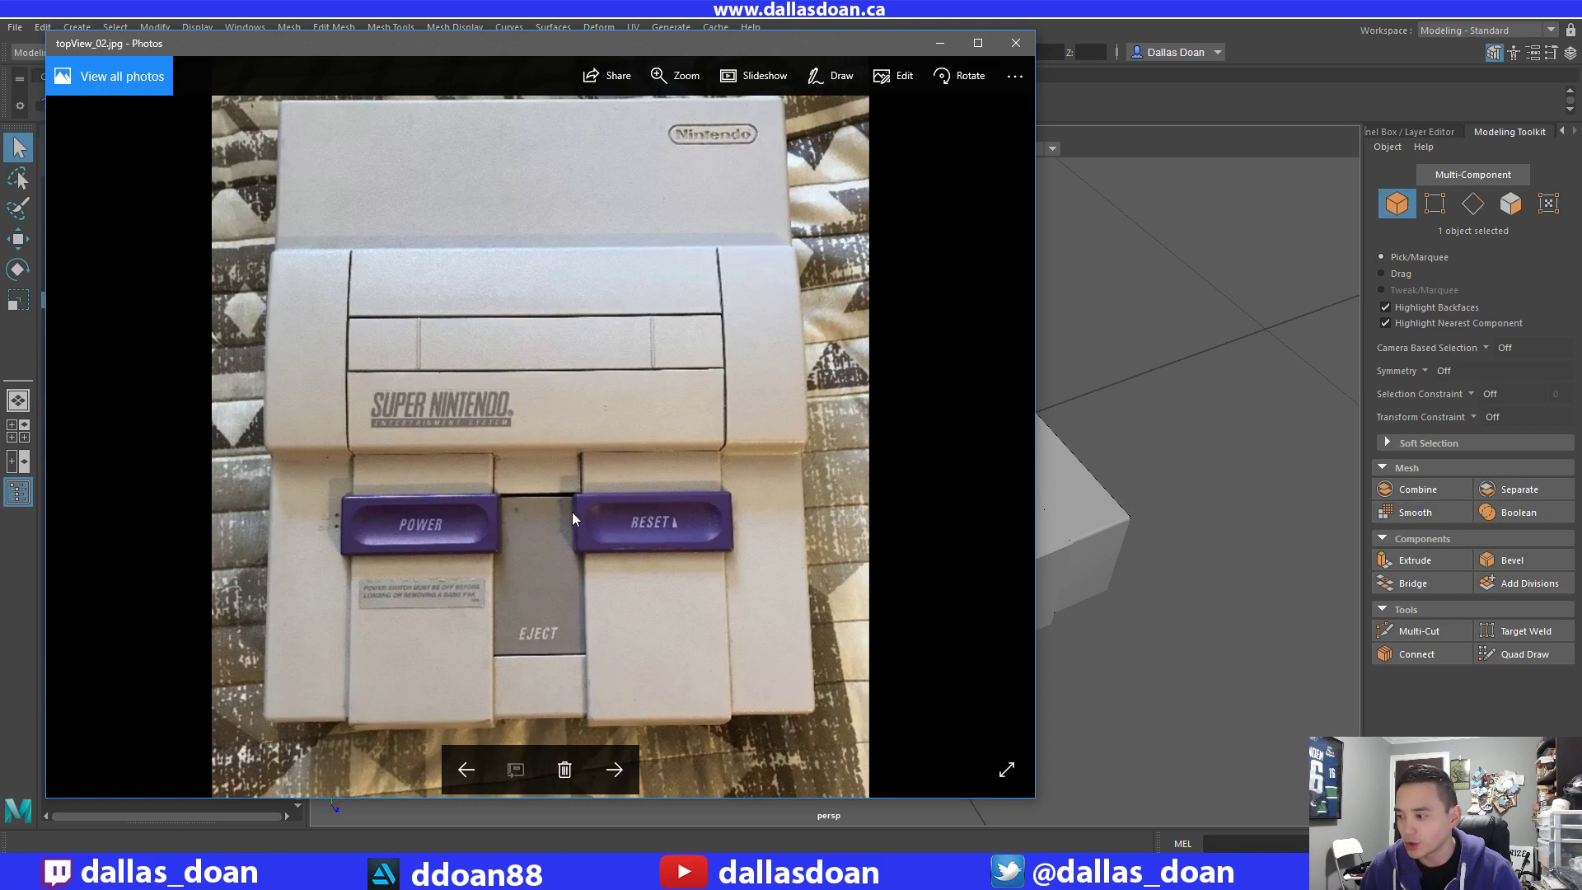
{"action": "left_click_drag", "start_coordinate": [577, 31], "coordinate": [309, 31]}
{"action": "left_click_drag", "start_coordinate": [410, 47], "coordinate": [0, 141]}
{"action": "left_click", "coordinate": [1024, 415]}
{"action": "left_click", "coordinate": [957, 434]}
{"action": "key", "text": "f"}
{"action": "key", "text": "w"}
{"action": "left_click_drag", "start_coordinate": [972, 487], "coordinate": [944, 439], "text": "alt"}
{"action": "scroll", "coordinate": [955, 453], "scroll_direction": "down", "scroll_amount": 5}
{"action": "middle_click_drag", "start_coordinate": [960, 459], "coordinate": [891, 457], "text": "alt"}
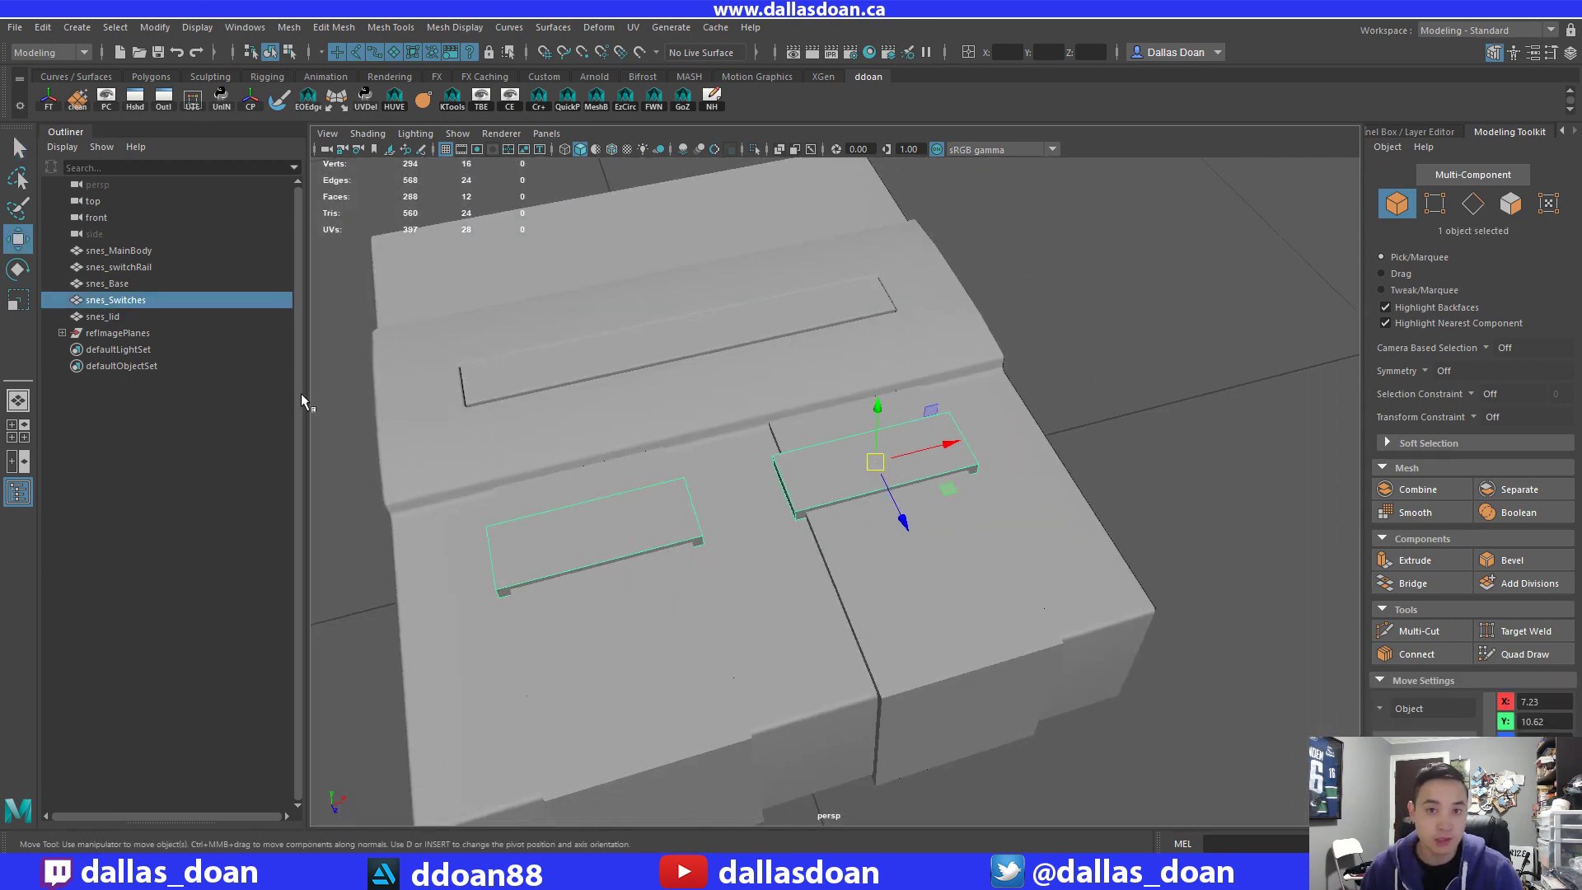
Deselect the switches and check the console model's overall shape against the top-view reference photo.
{"action": "left_click", "coordinate": [1062, 360]}
{"action": "scroll", "coordinate": [872, 415], "scroll_direction": "down", "scroll_amount": 3}
{"action": "left_click_drag", "start_coordinate": [872, 415], "coordinate": [869, 463], "text": "alt"}
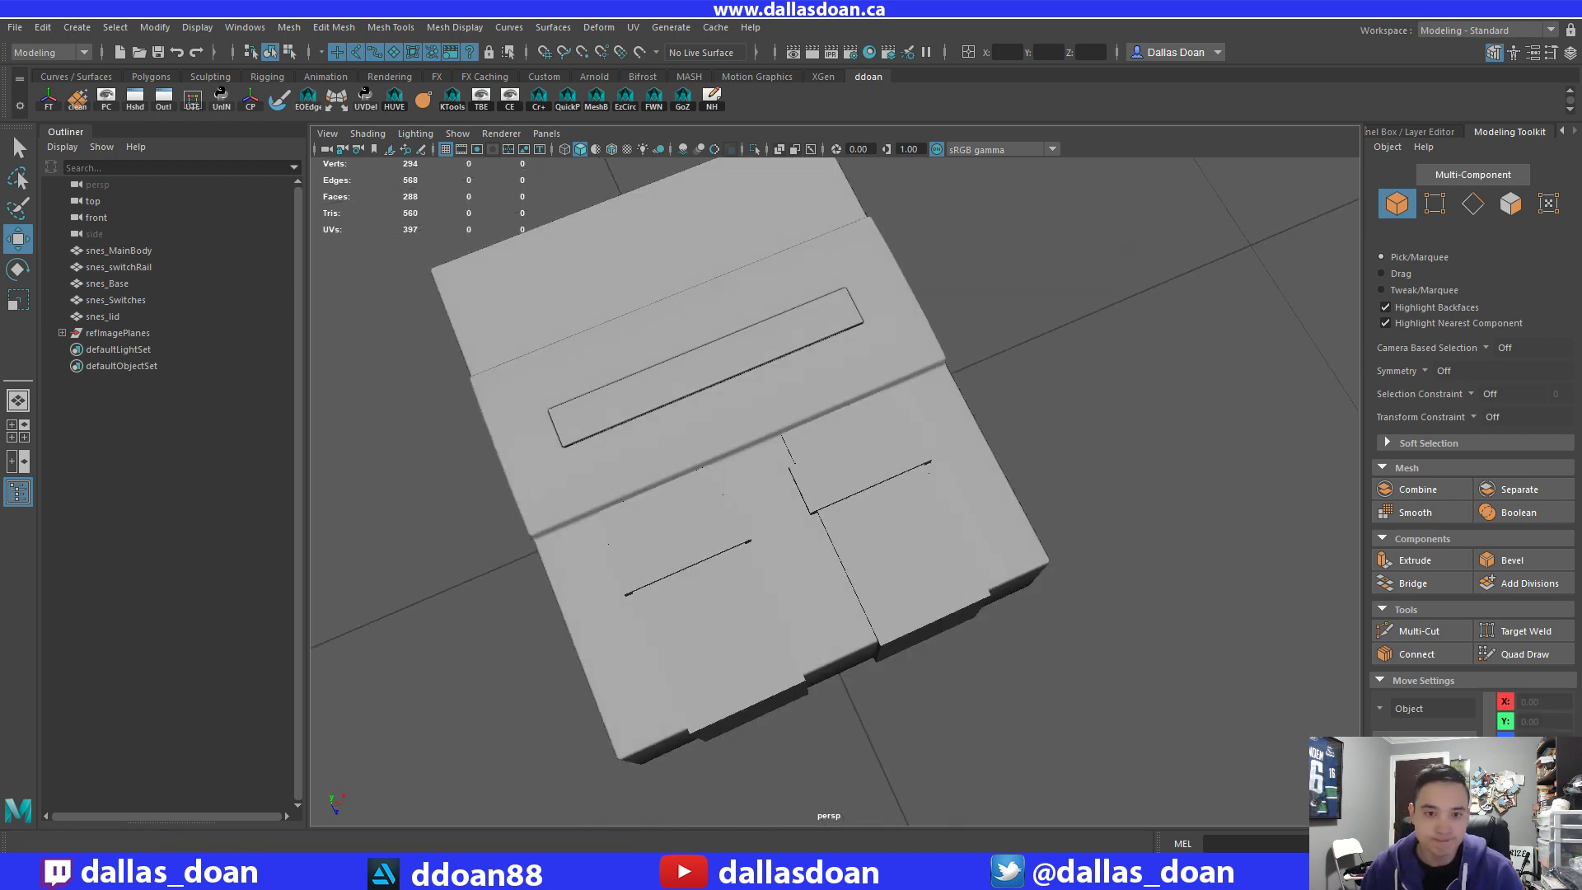
{"action": "left_click_drag", "start_coordinate": [0, 86], "coordinate": [317, 59]}
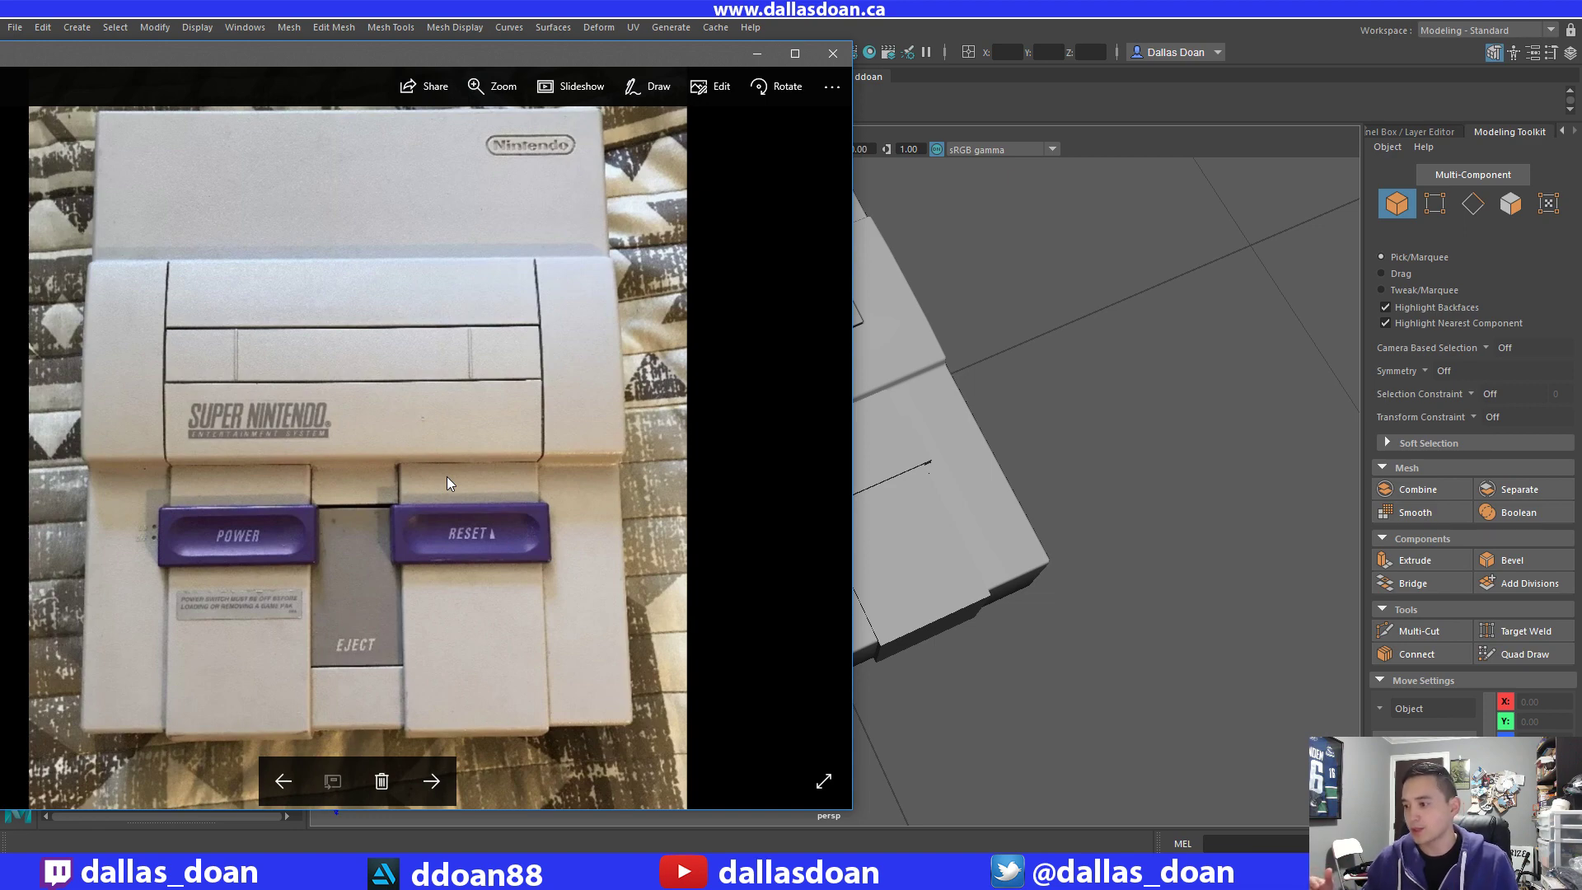
{"action": "left_click_drag", "start_coordinate": [476, 59], "coordinate": [0, 148]}
{"action": "left_click_drag", "start_coordinate": [1104, 541], "coordinate": [1032, 486], "text": "alt"}
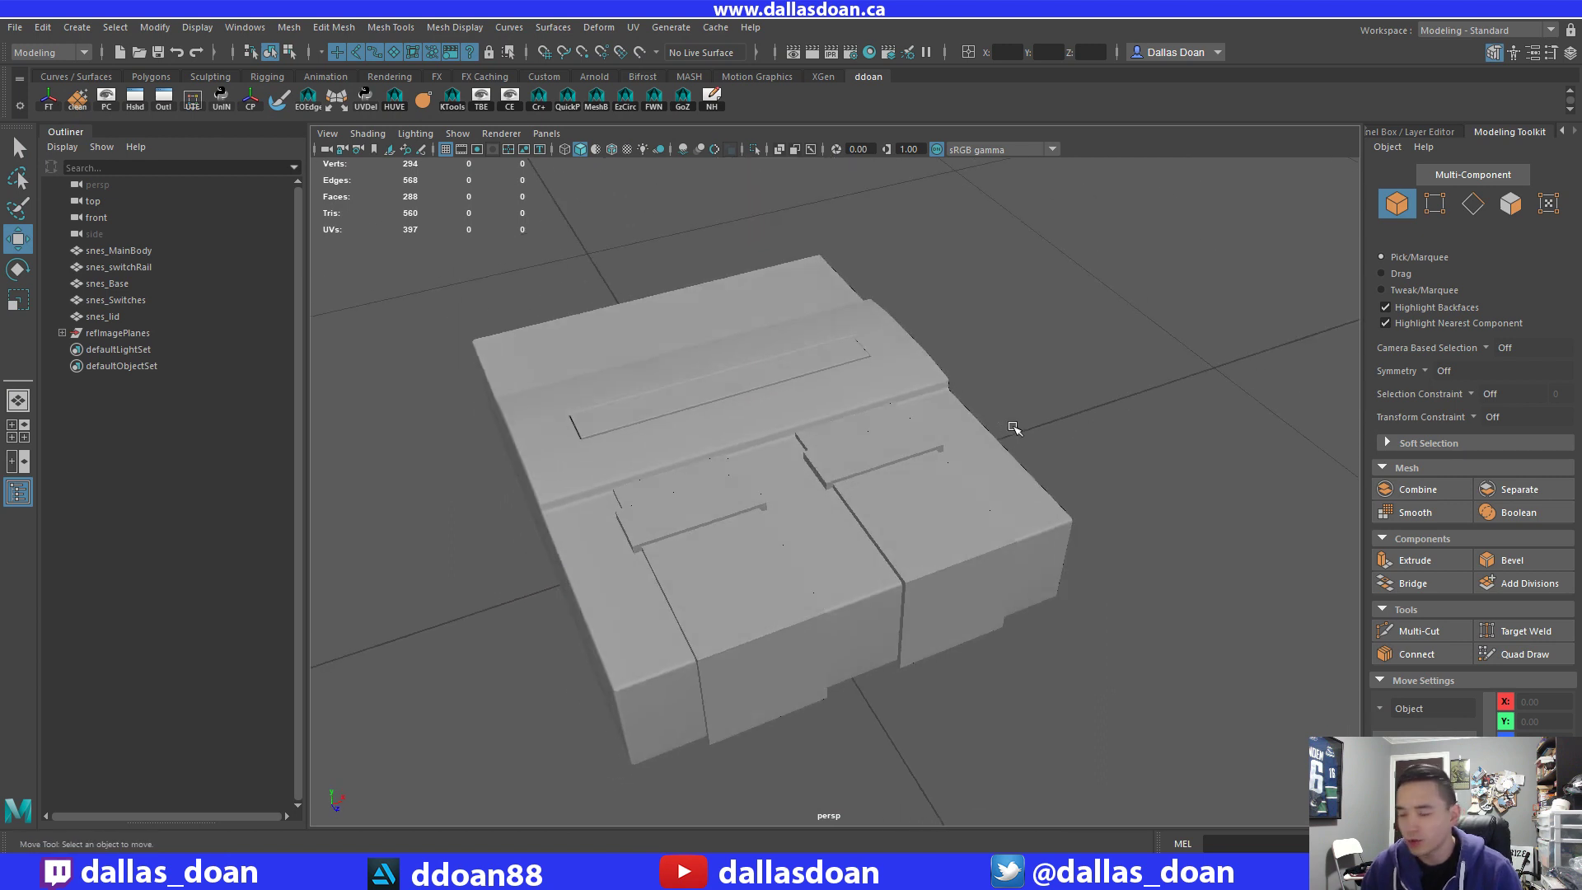
{"action": "left_click_drag", "start_coordinate": [908, 344], "coordinate": [903, 423], "text": "alt"}
Switch to the top view and make the ref layer visible to show the reference image behind the model.
{"action": "key", "text": "space"}
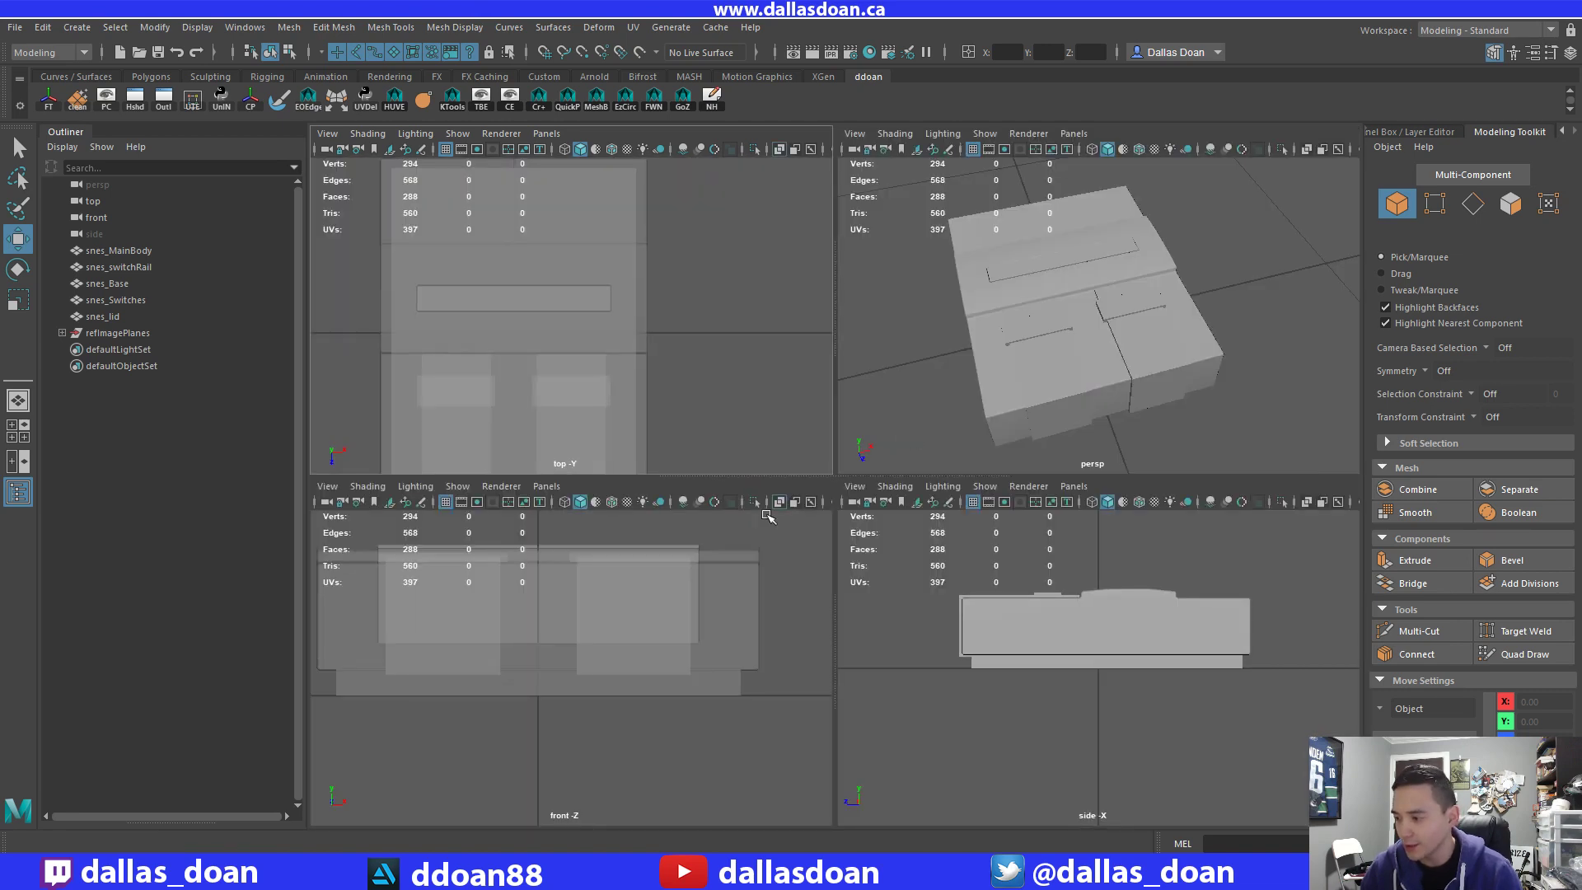
{"action": "key", "text": "space"}
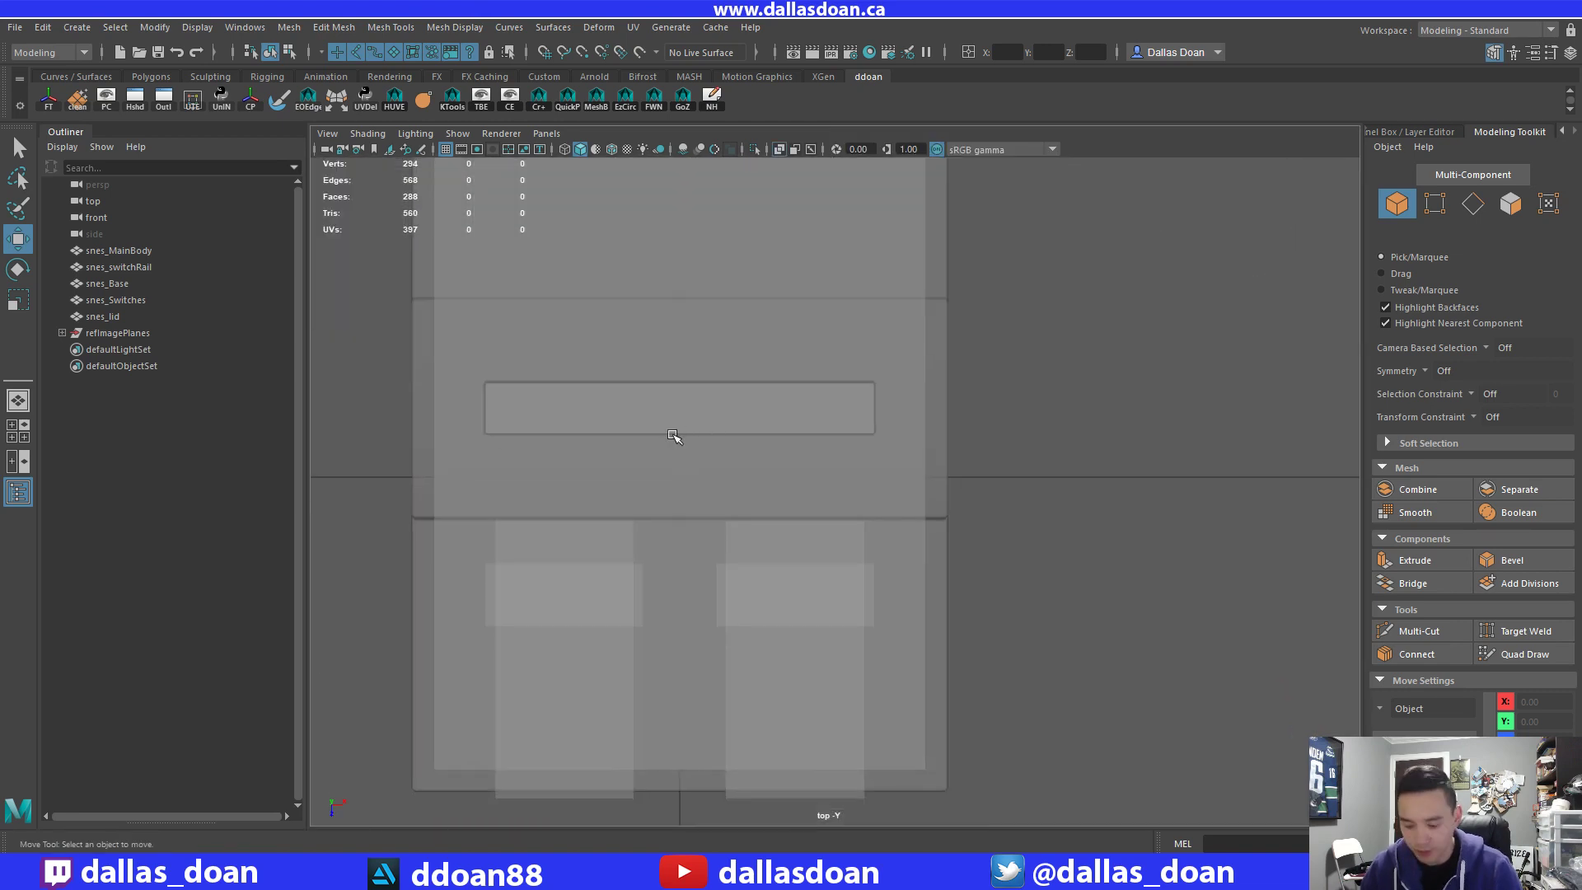
{"action": "key", "text": "ctrl+a"}
{"action": "key", "text": "ctrl+a"}
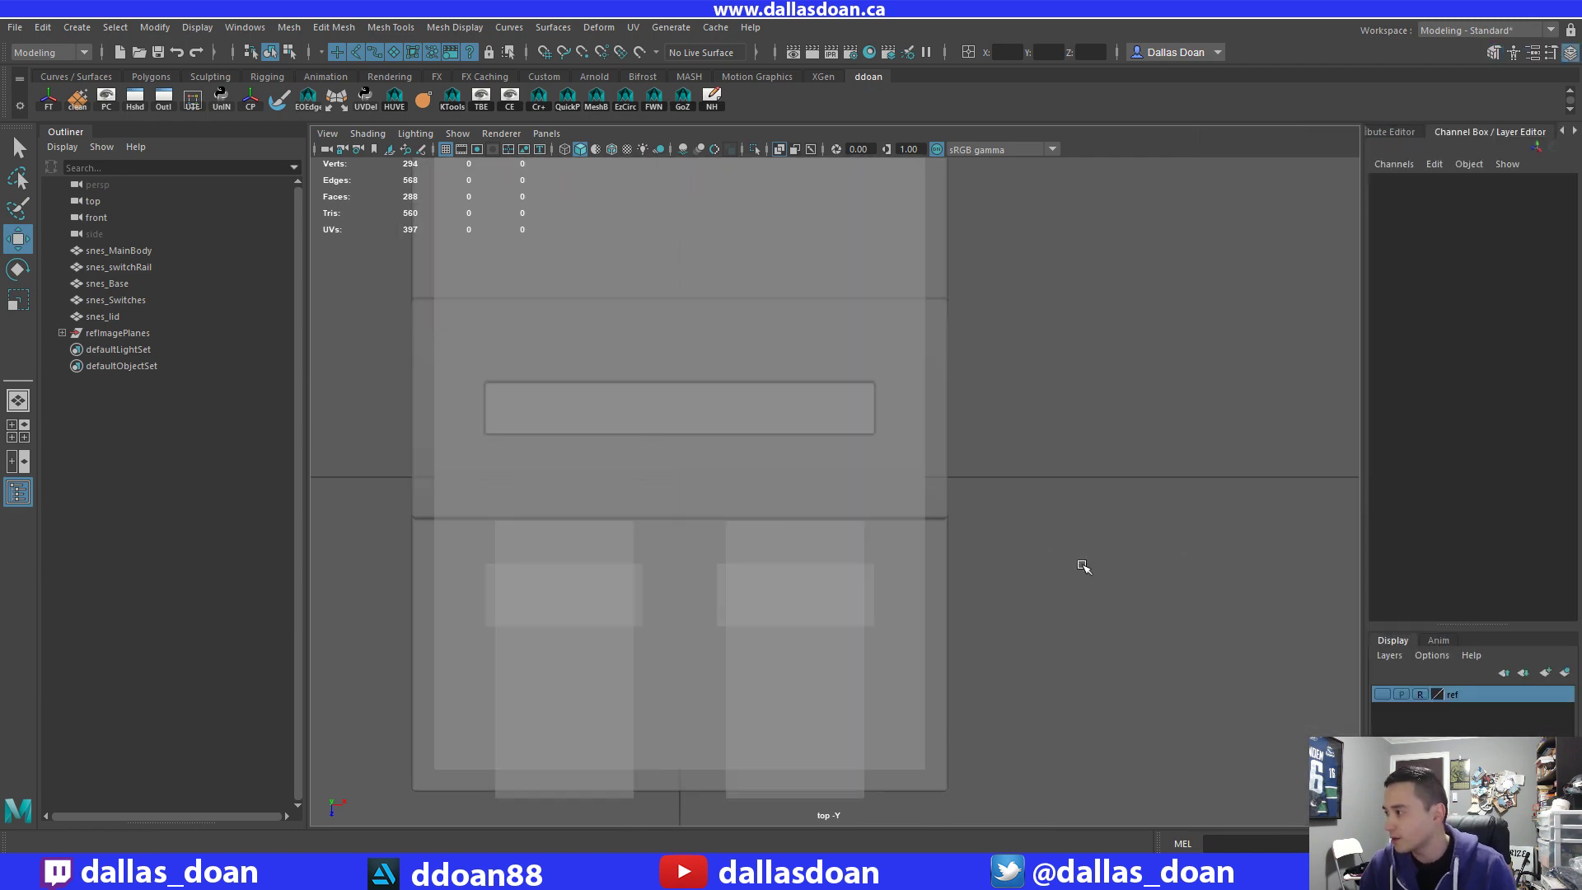
{"action": "left_click", "coordinate": [1389, 699]}
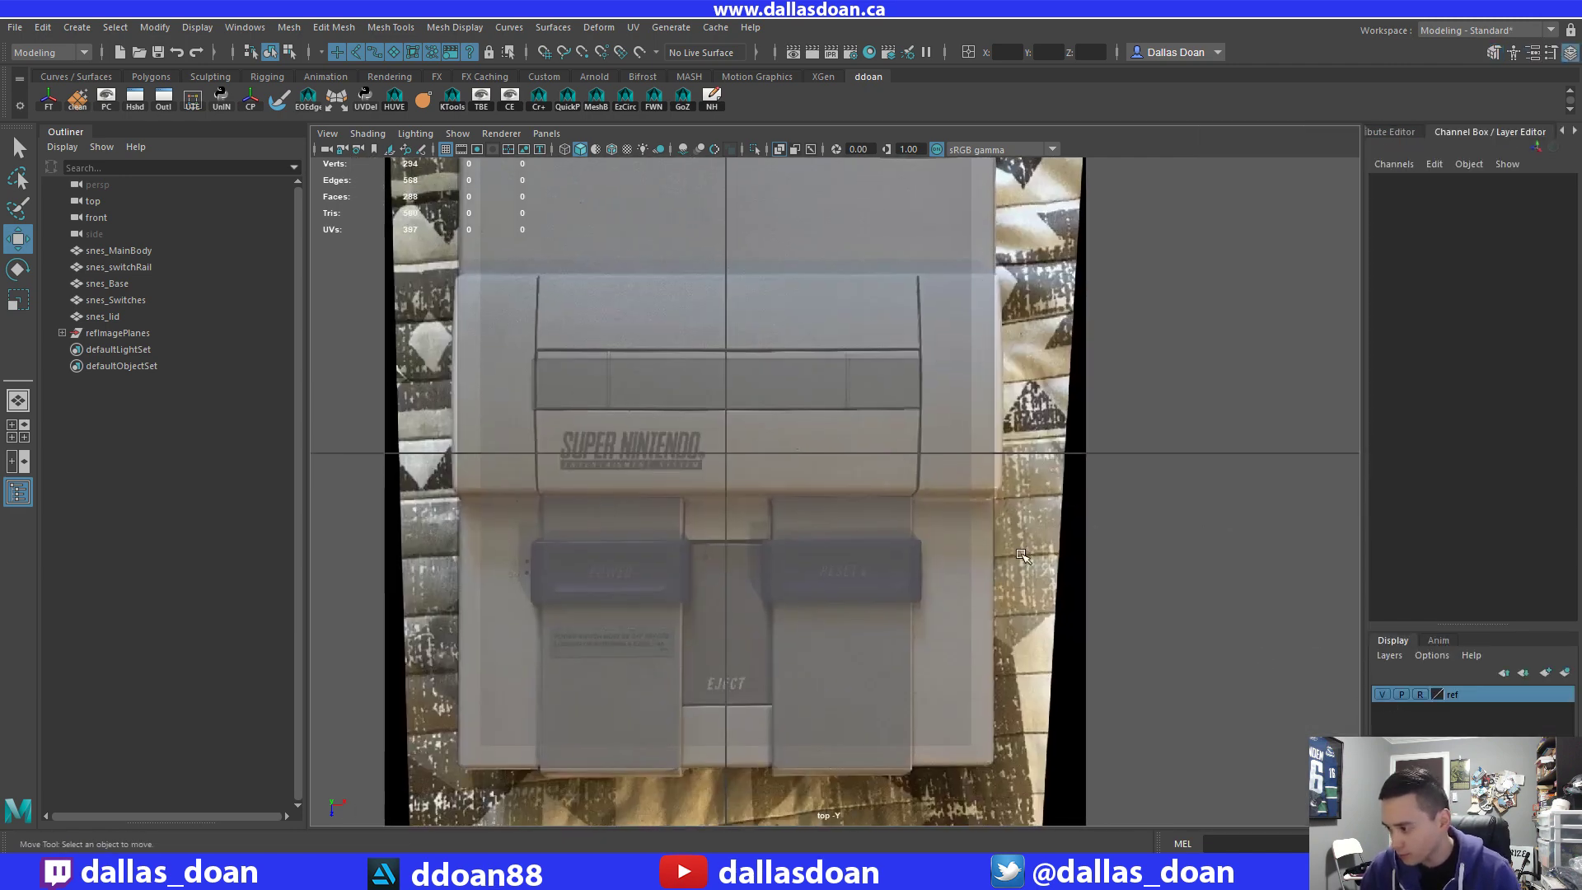
{"action": "scroll", "coordinate": [963, 588], "scroll_direction": "up", "scroll_amount": 3}
{"action": "middle_click_drag", "start_coordinate": [963, 588], "coordinate": [967, 428], "text": "alt"}
{"action": "scroll", "coordinate": [968, 427], "scroll_direction": "down", "scroll_amount": 6}
{"action": "middle_click_drag", "start_coordinate": [1065, 458], "coordinate": [976, 461], "text": "alt"}
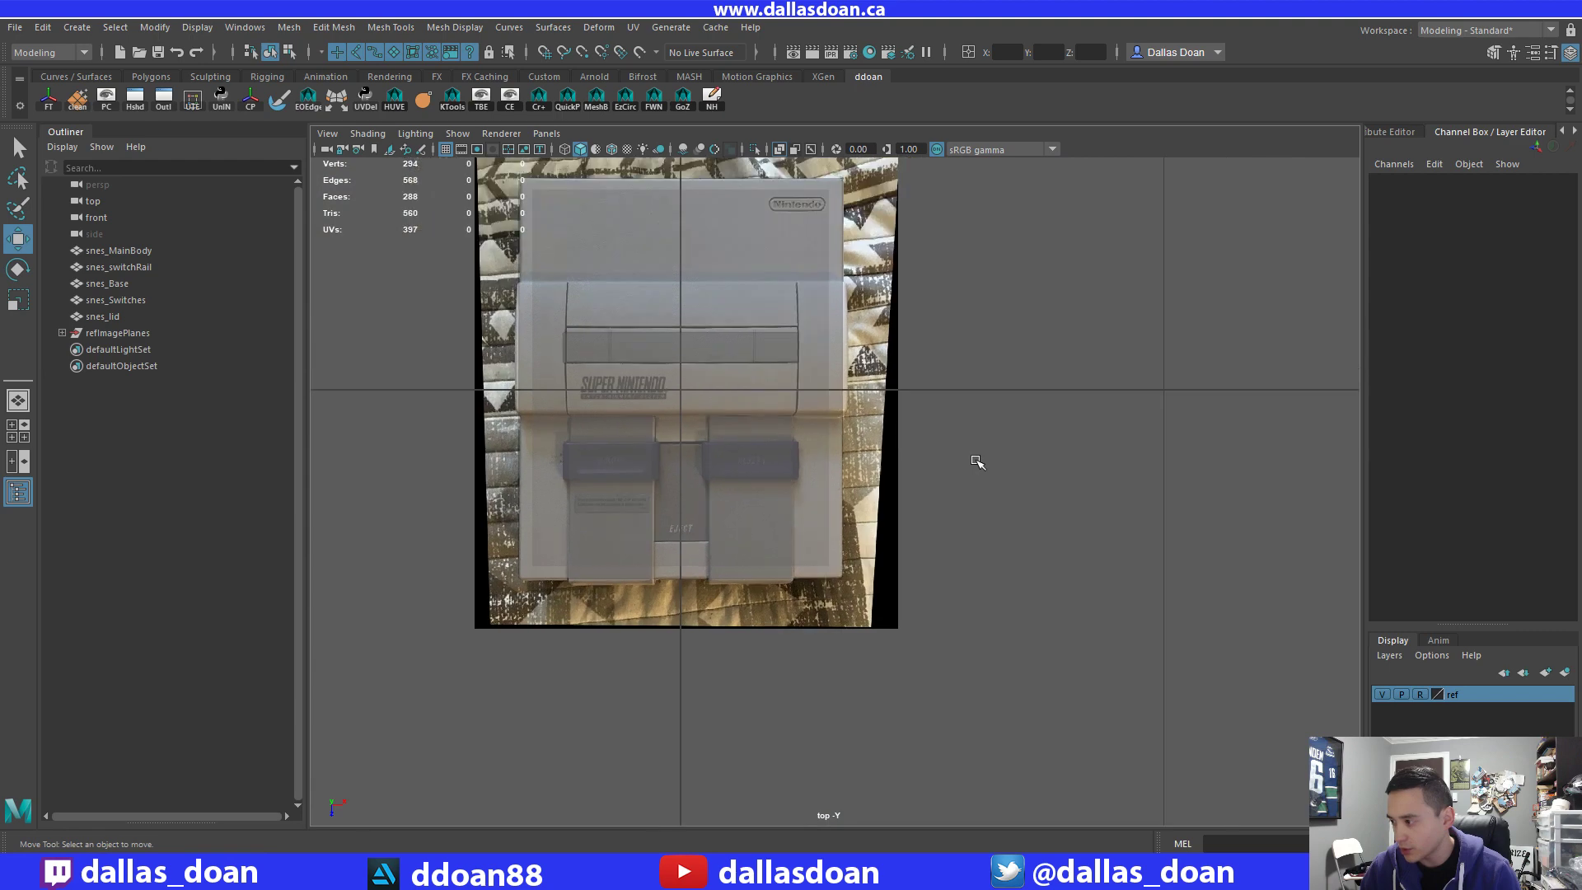
Create a polygon sphere at the origin and scale it uniformly to about 5.479.
{"action": "right_click", "coordinate": [1005, 453], "text": "shift"}
{"action": "right_click_drag", "start_coordinate": [1004, 452], "coordinate": [1079, 453], "text": "shift"}
{"action": "middle_click_drag", "start_coordinate": [802, 428], "coordinate": [789, 445], "text": "alt"}
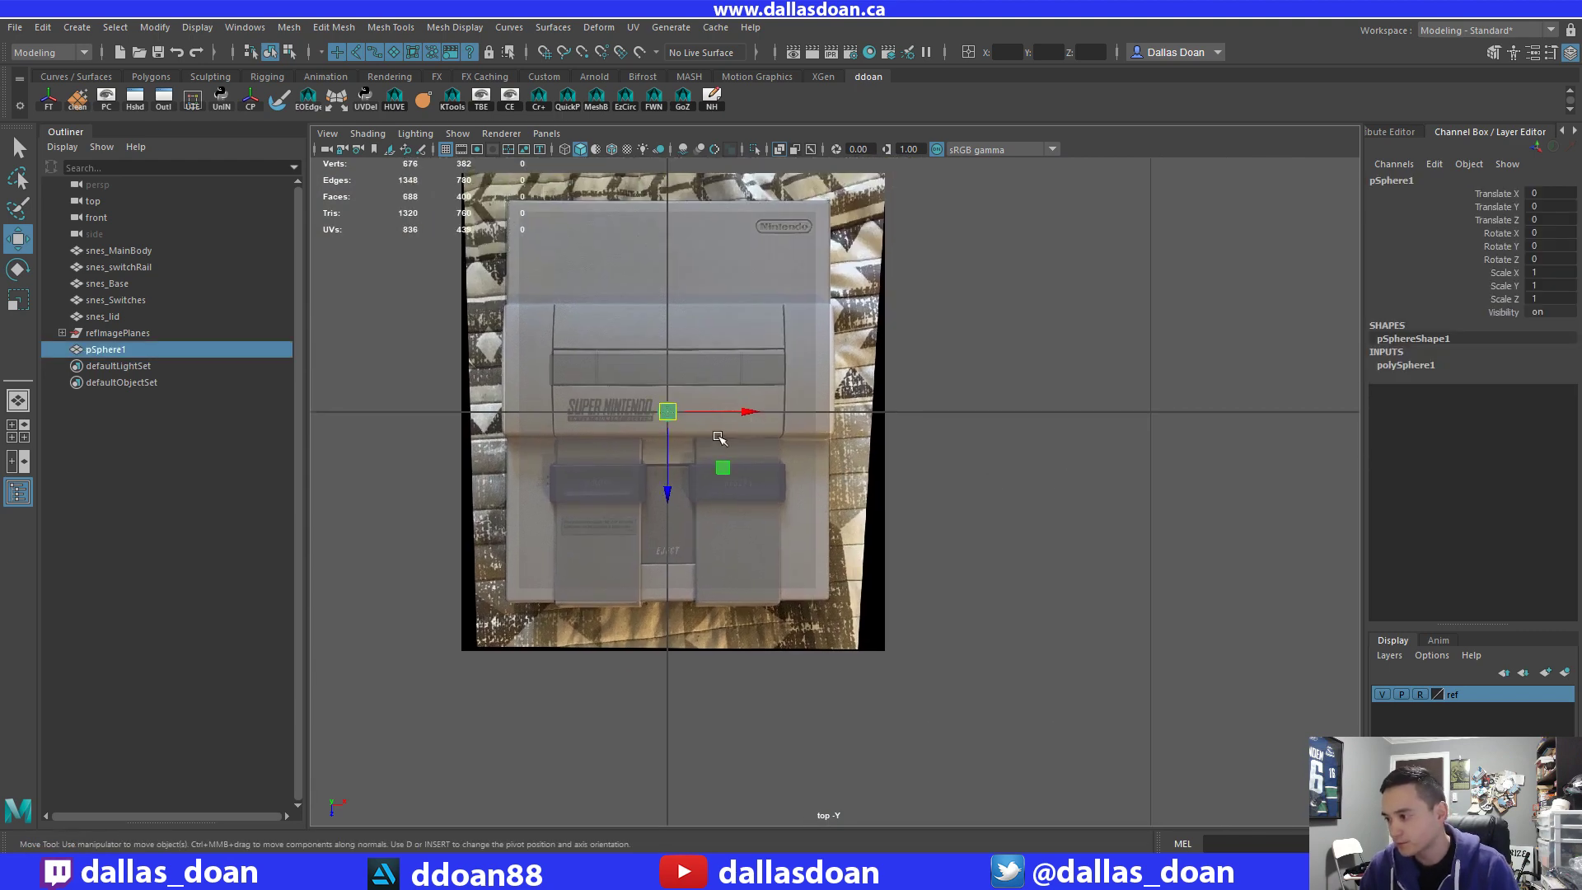
{"action": "key", "text": "r"}
{"action": "left_click_drag", "start_coordinate": [667, 411], "coordinate": [717, 412]}
Move the sphere forward to about Translate Z 17.365 and raise it above the console to about Translate Y 31.333.
{"action": "key", "text": "space"}
{"action": "key", "text": "space"}
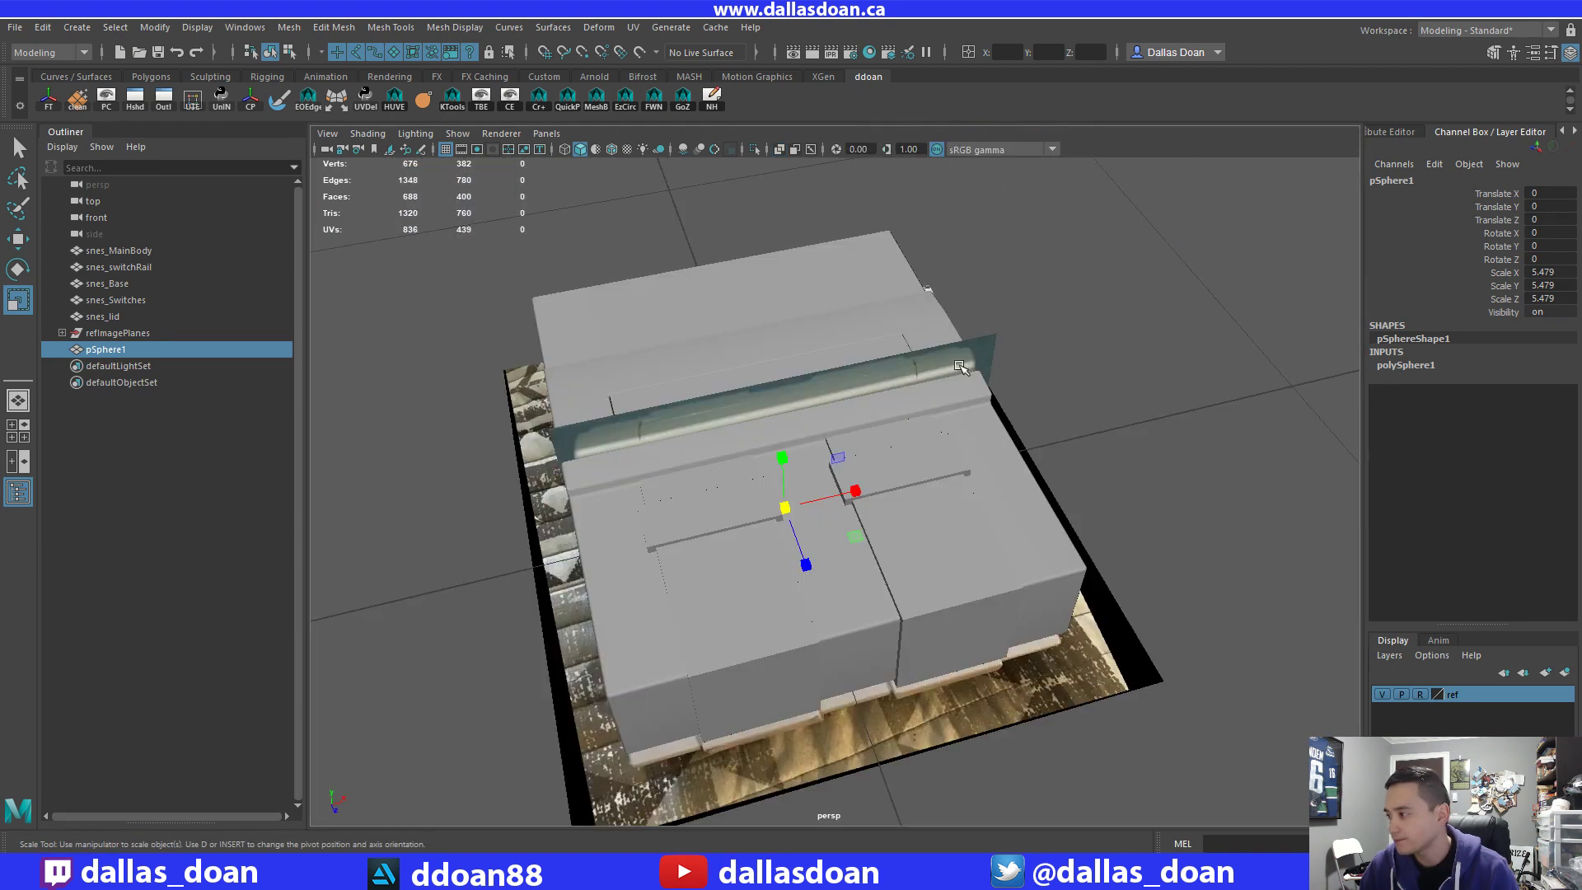
{"action": "scroll", "coordinate": [960, 366], "scroll_direction": "down", "scroll_amount": 3}
{"action": "key", "text": "w"}
{"action": "left_click_drag", "start_coordinate": [821, 554], "coordinate": [986, 608]}
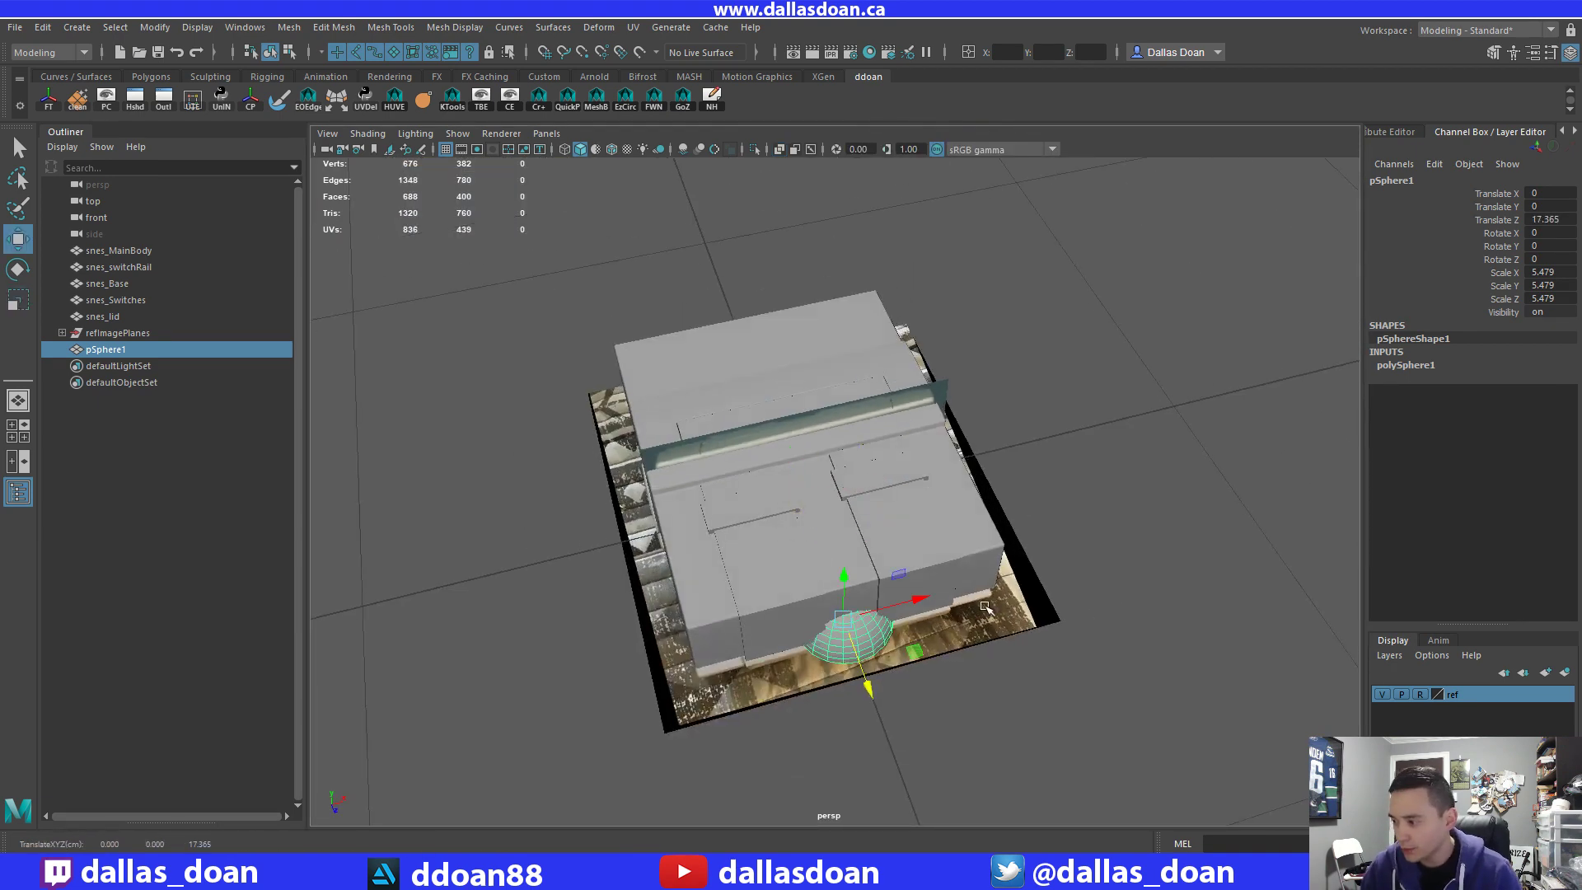
{"action": "middle_click_drag", "start_coordinate": [987, 607], "coordinate": [930, 485], "text": "alt"}
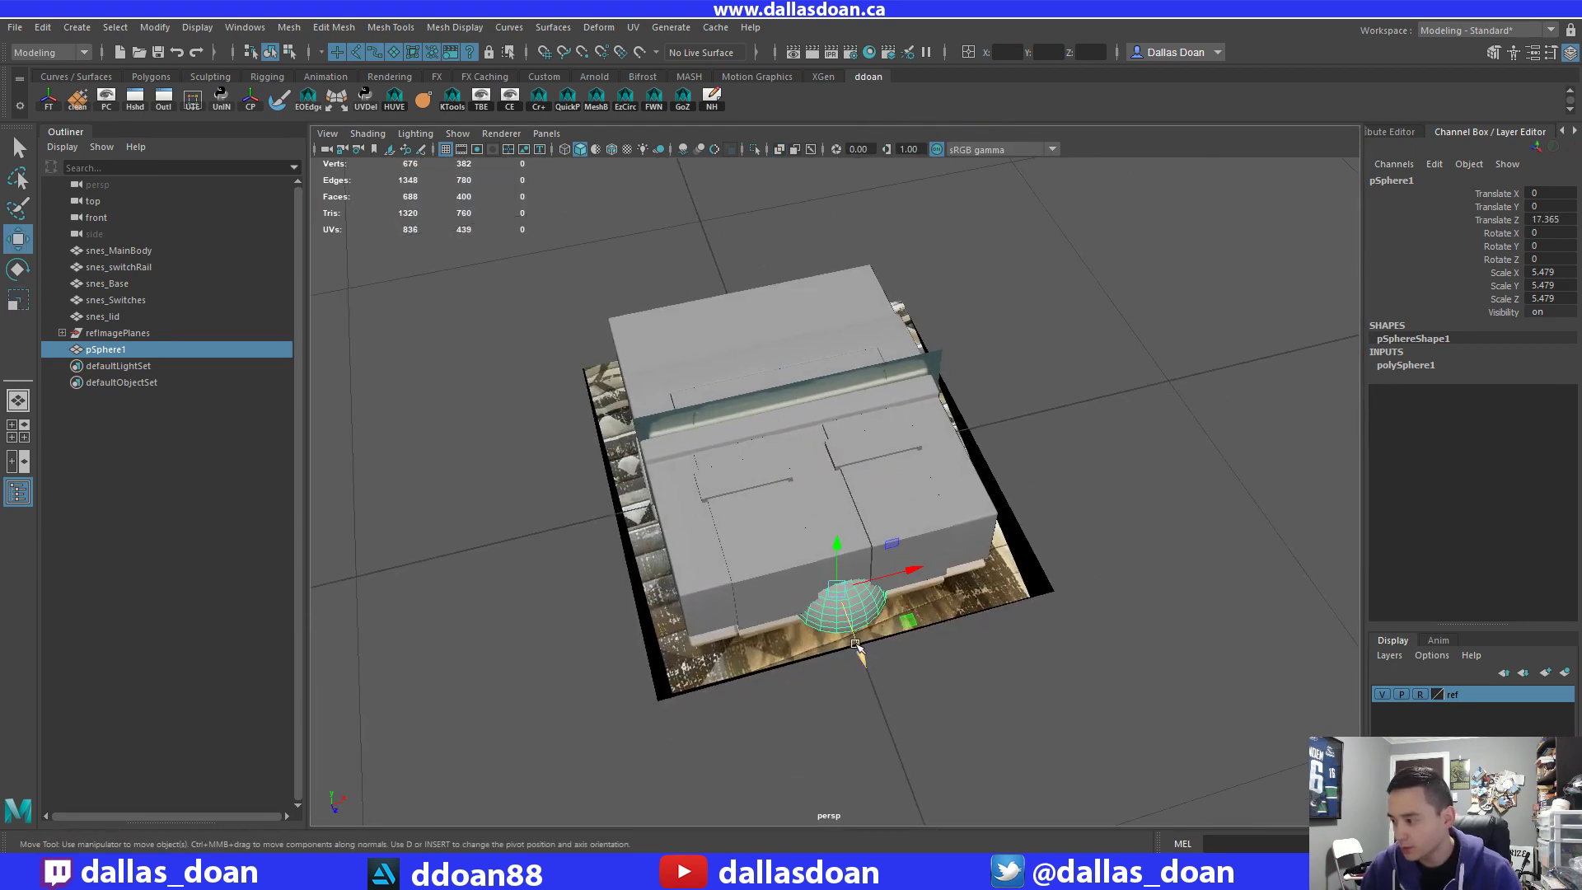
{"action": "left_click_drag", "start_coordinate": [836, 543], "coordinate": [835, 344]}
{"action": "left_click_drag", "start_coordinate": [974, 380], "coordinate": [1002, 465], "text": "alt"}
{"action": "left_click_drag", "start_coordinate": [1094, 407], "coordinate": [1081, 443], "text": "alt"}
Isolate the sphere in the top view.
{"action": "key", "text": "space"}
{"action": "key", "text": "space"}
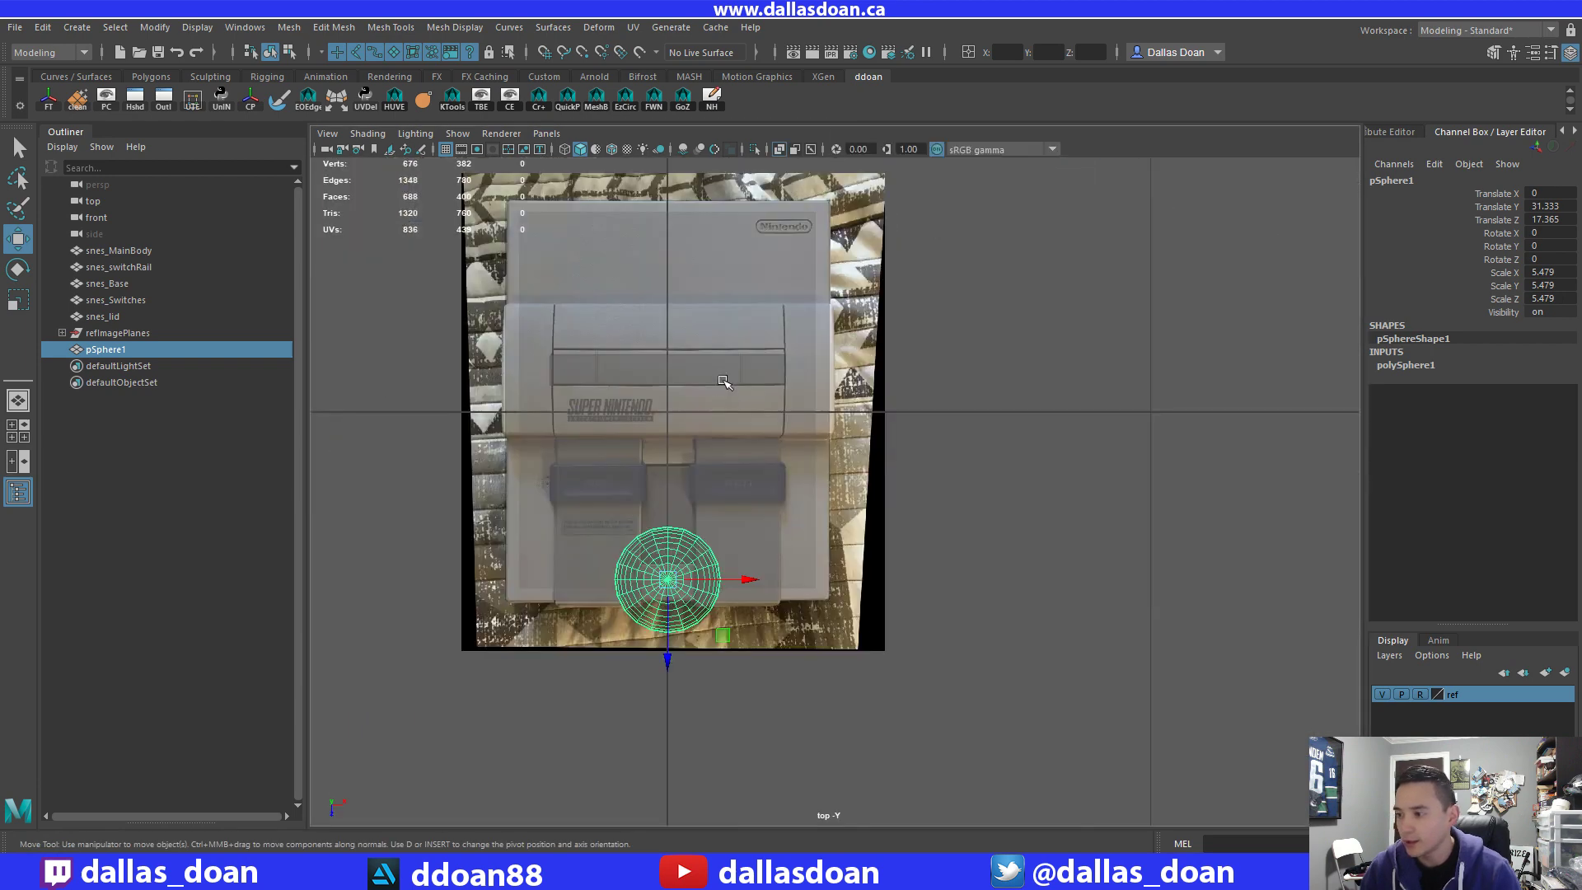
{"action": "key", "text": "ctrl+1"}
{"action": "key", "text": "f"}
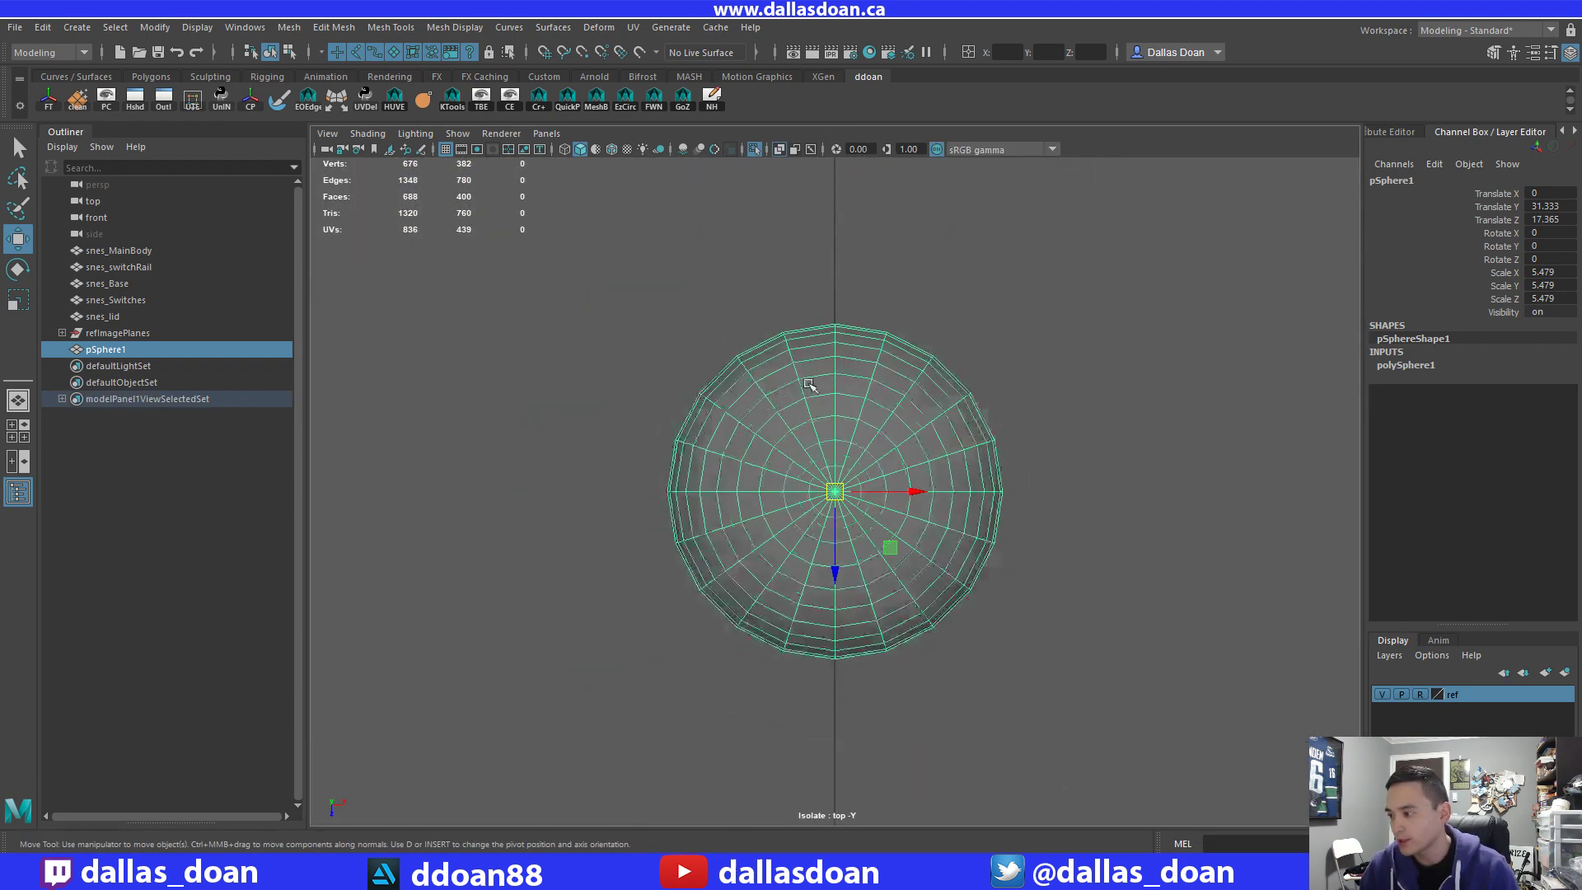
{"action": "left_click", "coordinate": [781, 155]}
{"action": "scroll", "coordinate": [882, 411], "scroll_direction": "down", "scroll_amount": 6}
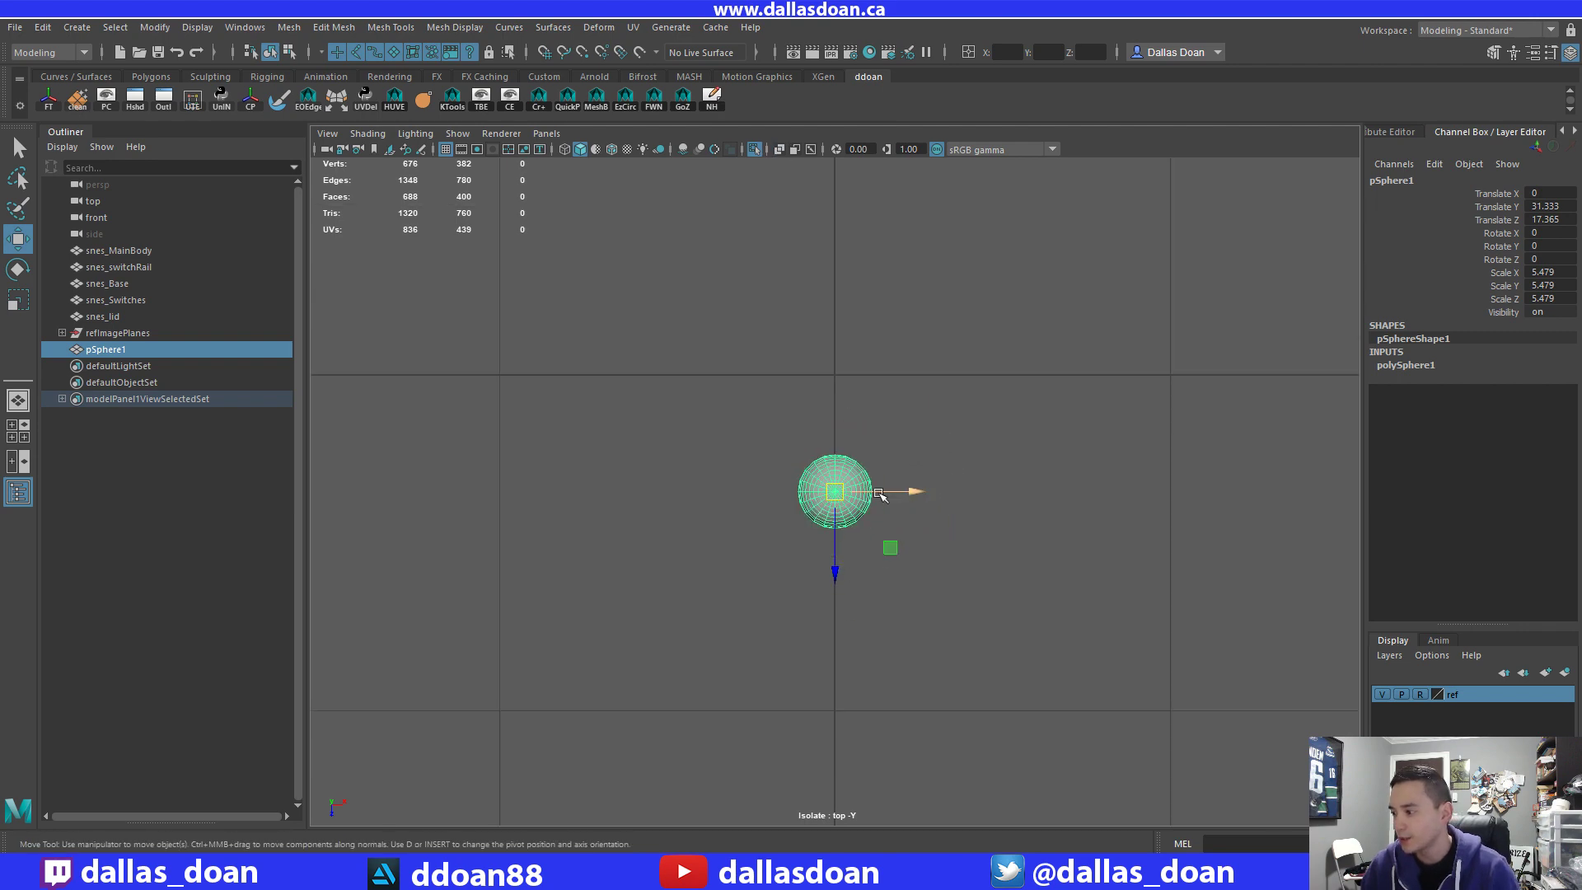
Move the sphere back to Translate Z 0 and frame it in the top view.
{"action": "left_click_drag", "start_coordinate": [834, 567], "coordinate": [826, 449]}
{"action": "key", "text": "f"}
{"action": "right_click_drag", "start_coordinate": [962, 408], "coordinate": [663, 363], "text": "alt"}
{"action": "middle_click_drag", "start_coordinate": [663, 363], "coordinate": [552, 341], "text": "alt"}
Set the sphere's axis and height subdivisions to 6.
{"action": "left_click", "coordinate": [1447, 363]}
{"action": "left_click_drag", "start_coordinate": [1537, 390], "coordinate": [1534, 404]}
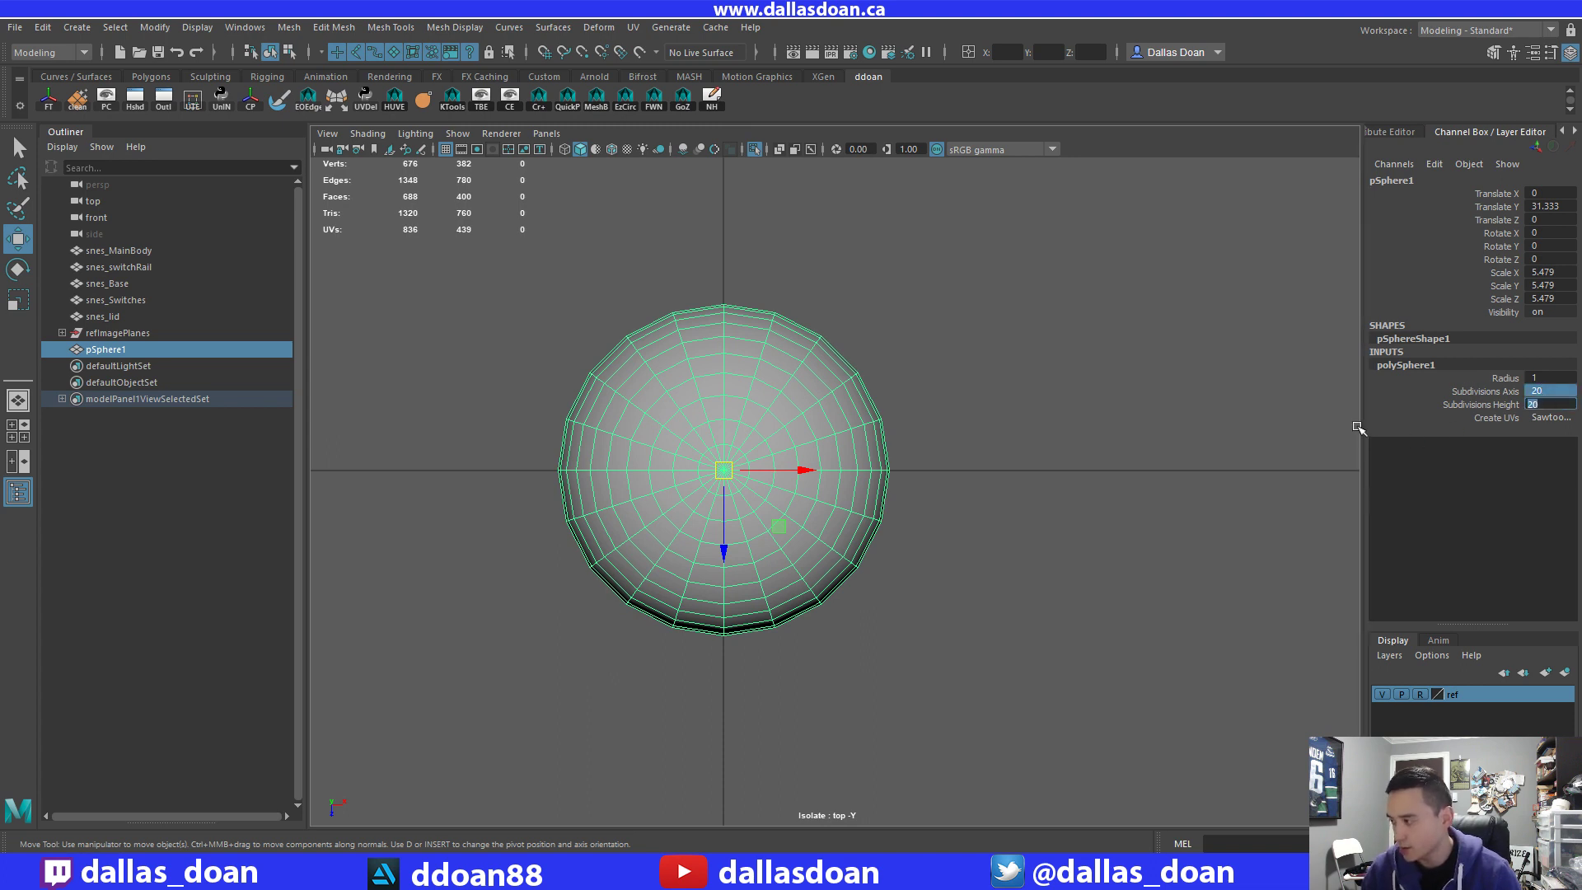
{"action": "key", "text": "Return"}
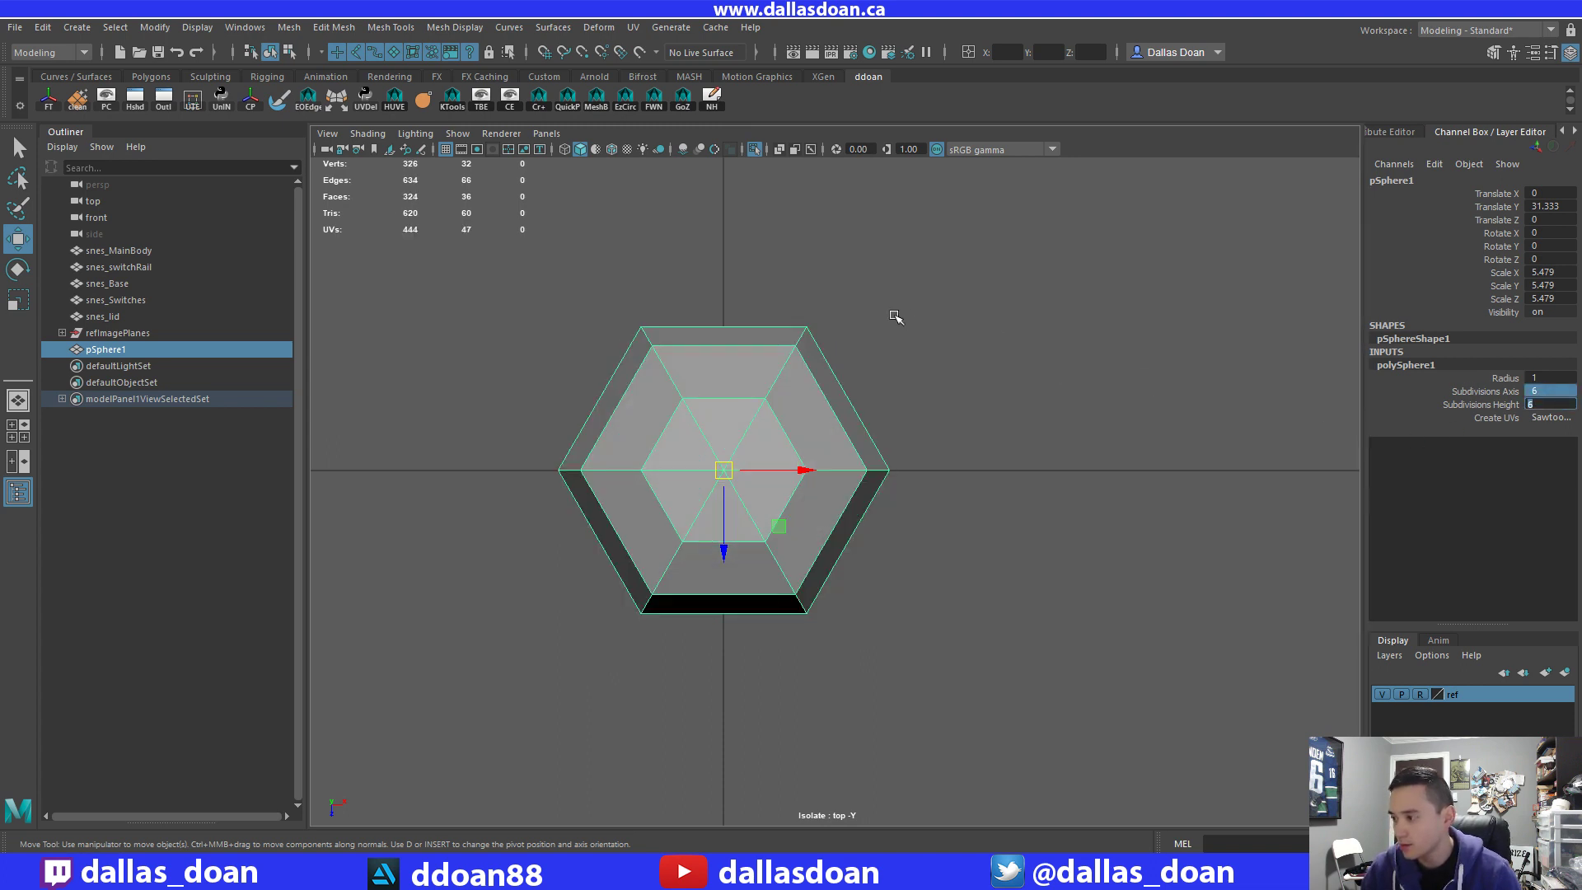
Set the sphere's axis and height subdivisions to 8 and check its shape with the smooth preview.
{"action": "middle_click_drag", "start_coordinate": [859, 470], "coordinate": [867, 466], "text": "alt"}
{"action": "left_click", "coordinate": [1547, 402]}
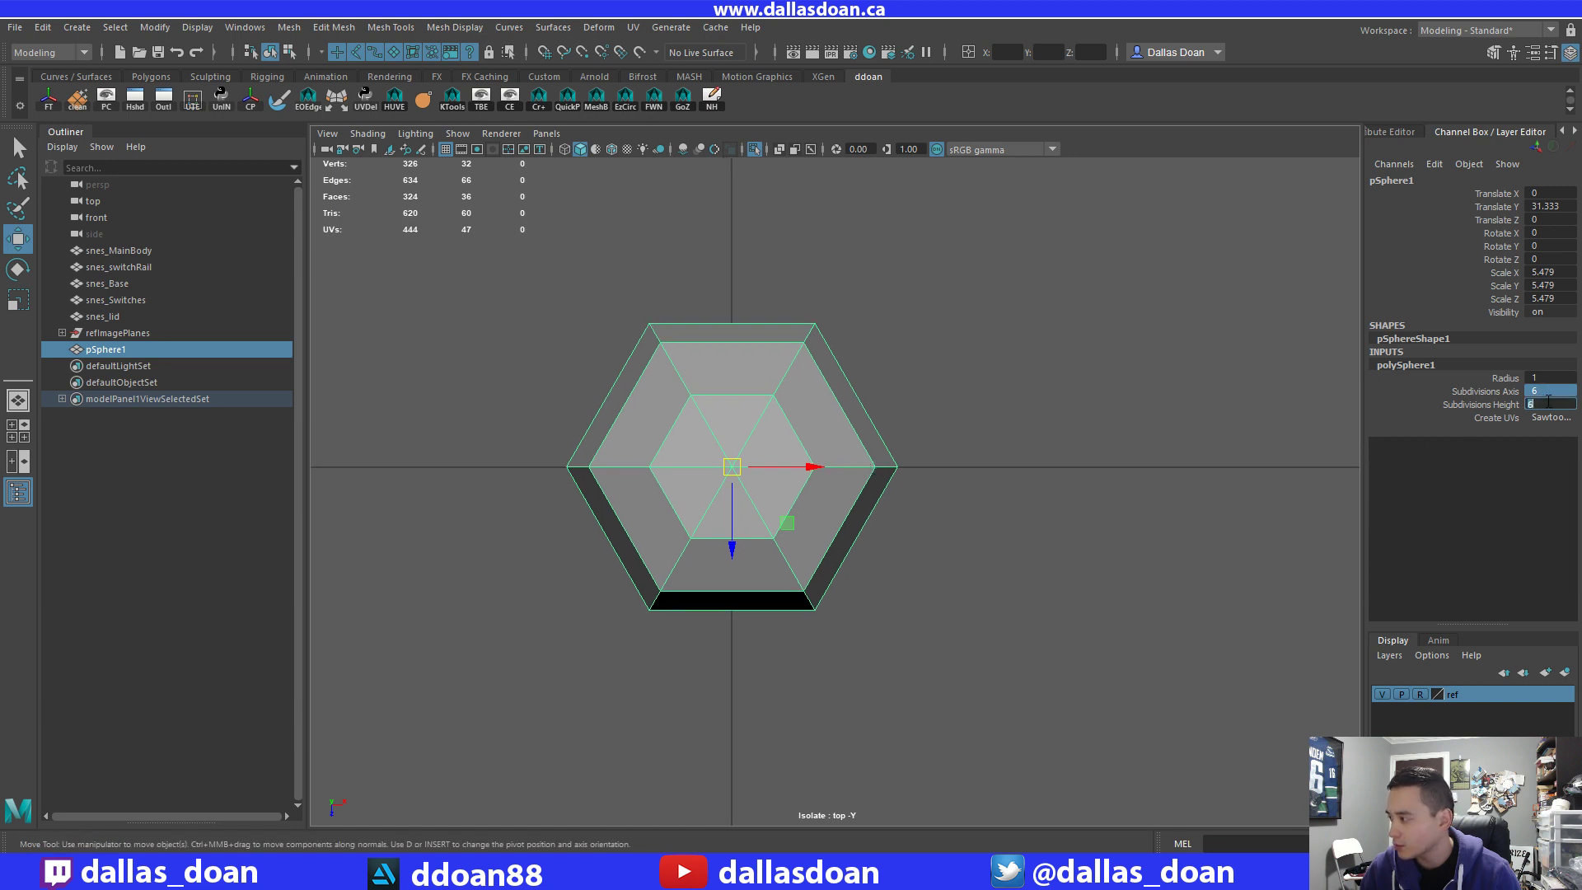
{"action": "key", "text": "Return"}
{"action": "middle_click_drag", "start_coordinate": [1137, 489], "coordinate": [1136, 463], "text": "alt"}
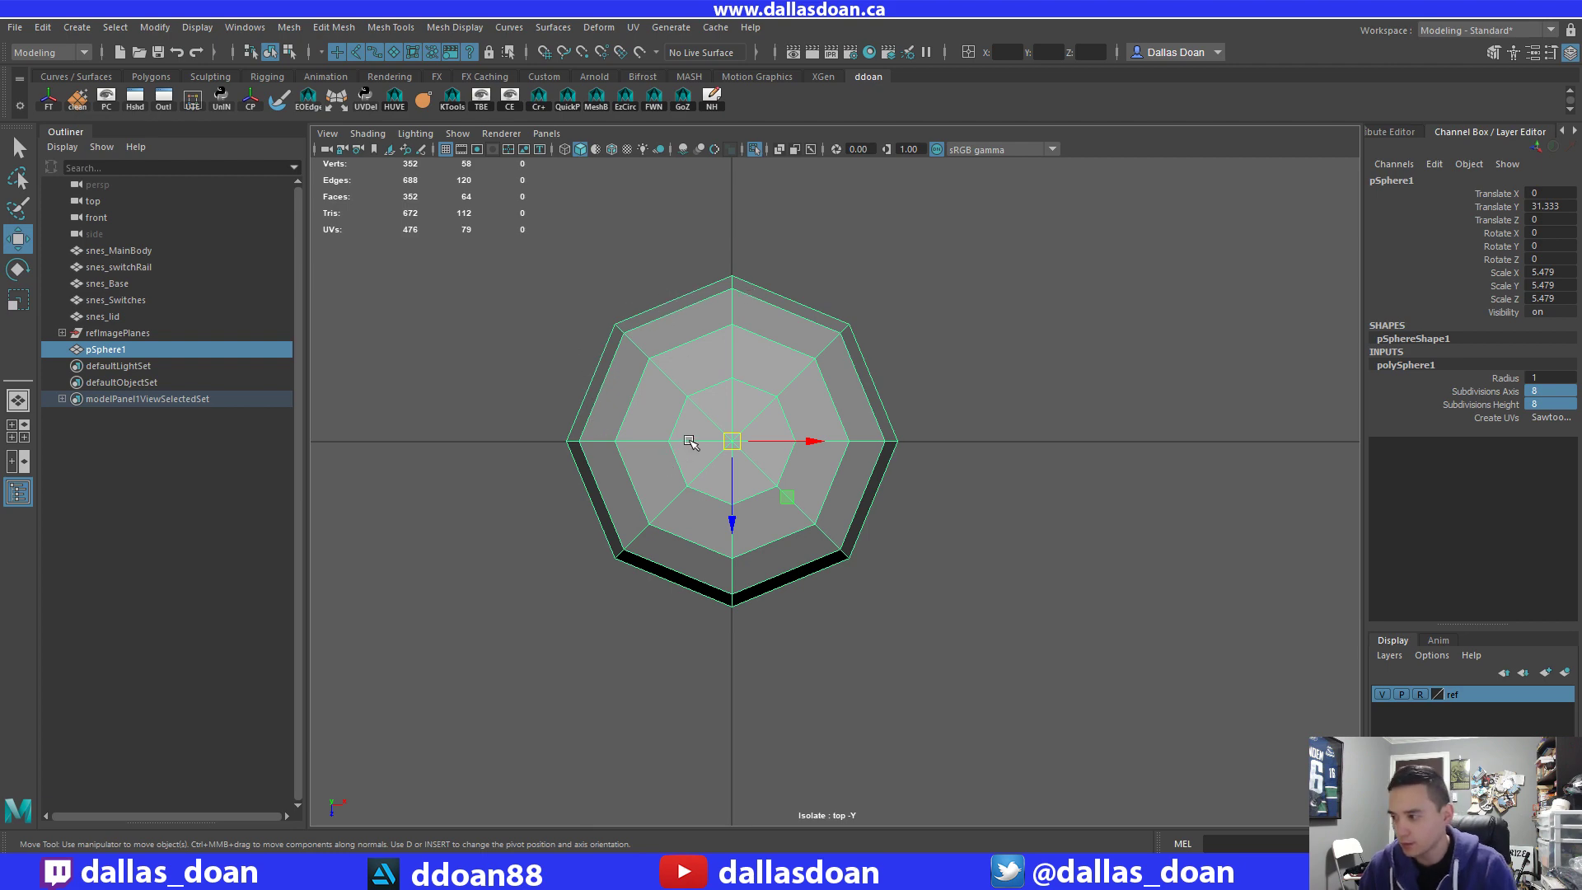
{"action": "key", "text": "3"}
{"action": "key", "text": "1"}
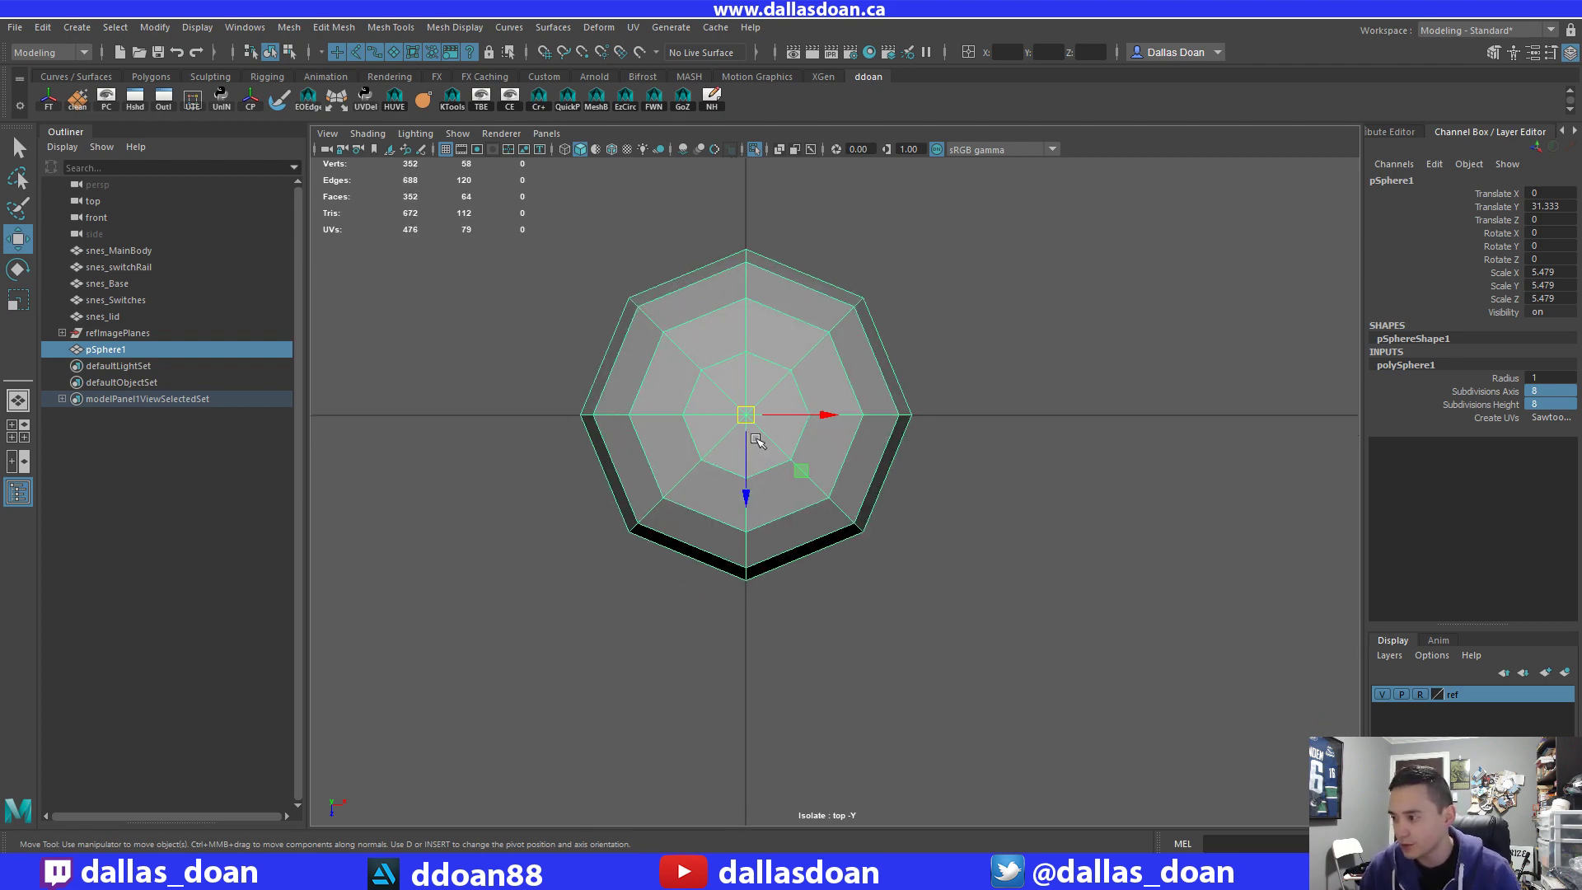
Inspect the sphere from above in perspective and compare its smoothed and unsmoothed display in the top view.
{"action": "key", "text": "space"}
{"action": "key", "text": "space"}
{"action": "left_click_drag", "start_coordinate": [889, 356], "coordinate": [821, 478], "text": "alt"}
{"action": "scroll", "coordinate": [817, 459], "scroll_direction": "up", "scroll_amount": 3}
{"action": "key", "text": "space"}
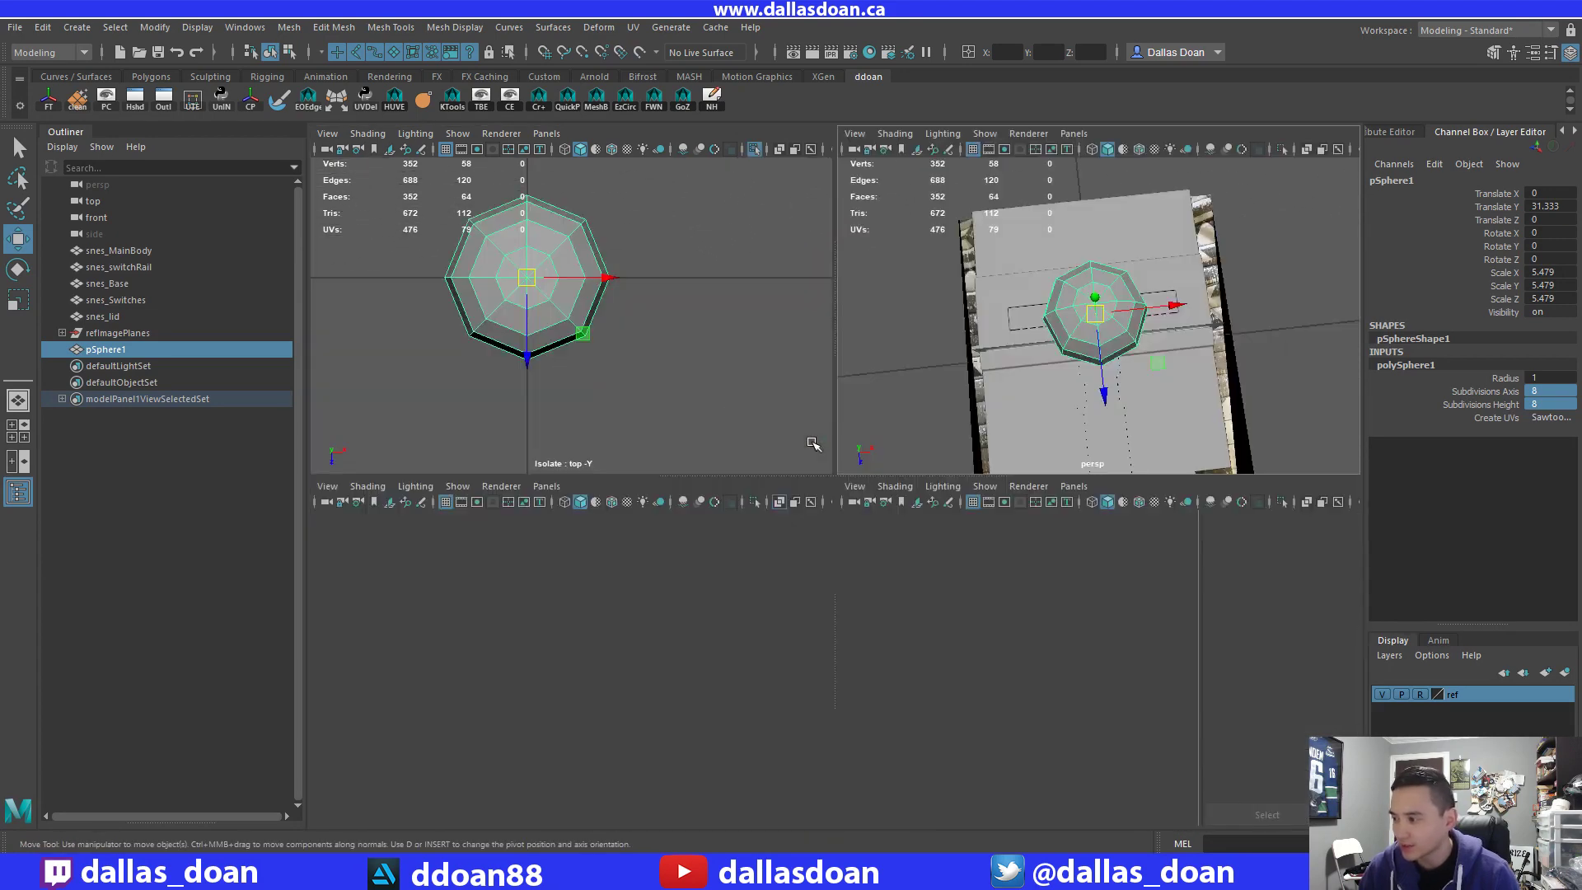
{"action": "key", "text": "space"}
{"action": "key", "text": "3"}
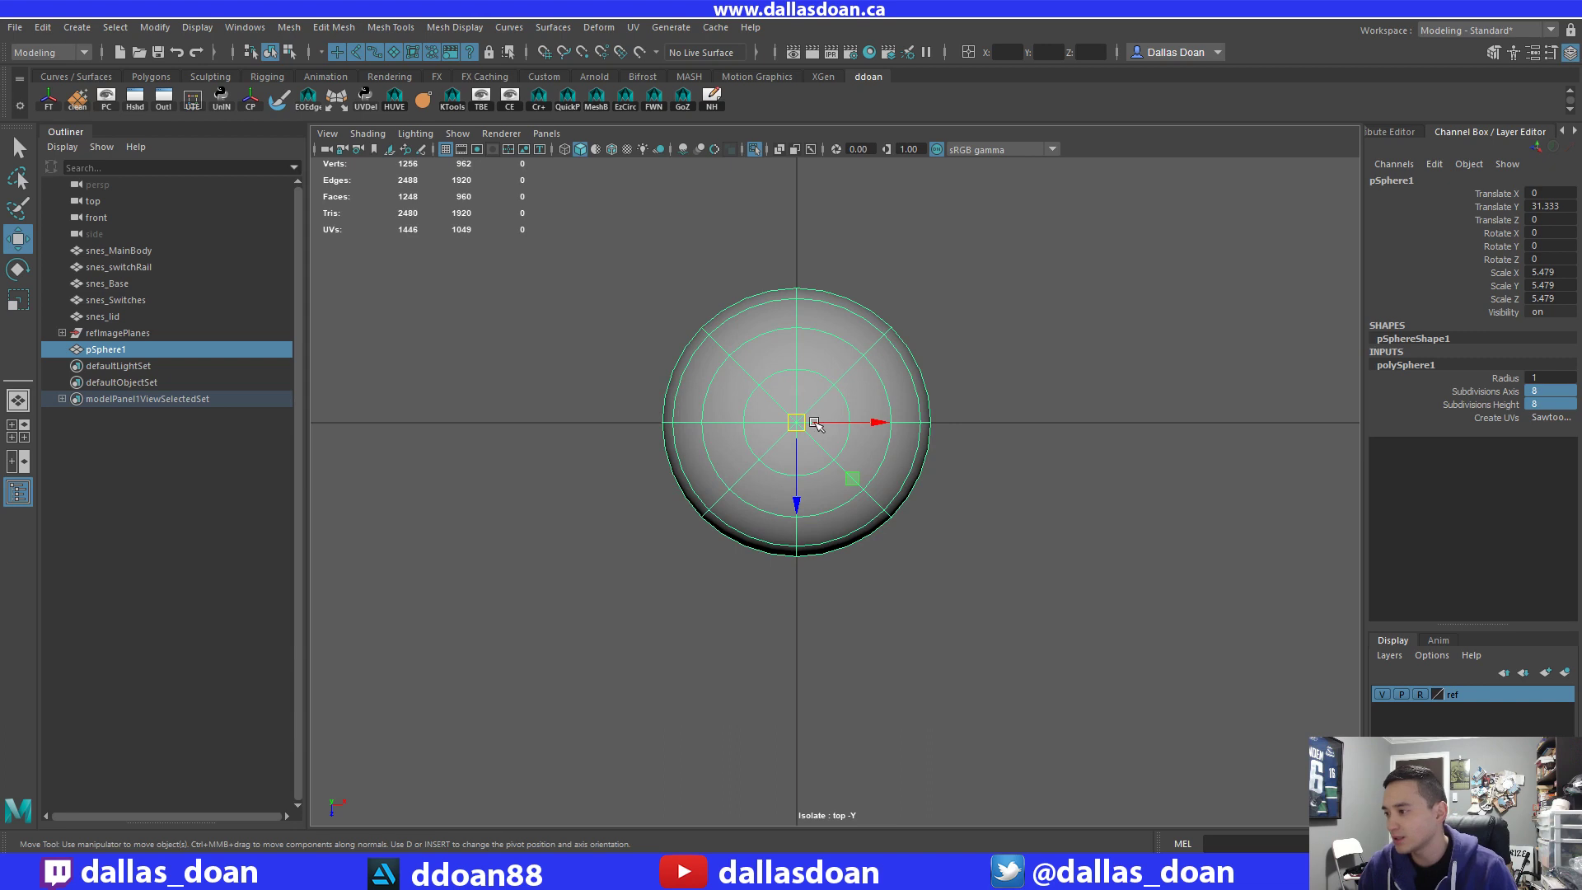
{"action": "key", "text": "1"}
Try 10 and 11 for the sphere's axis and height subdivisions.
{"action": "left_click", "coordinate": [1553, 404]}
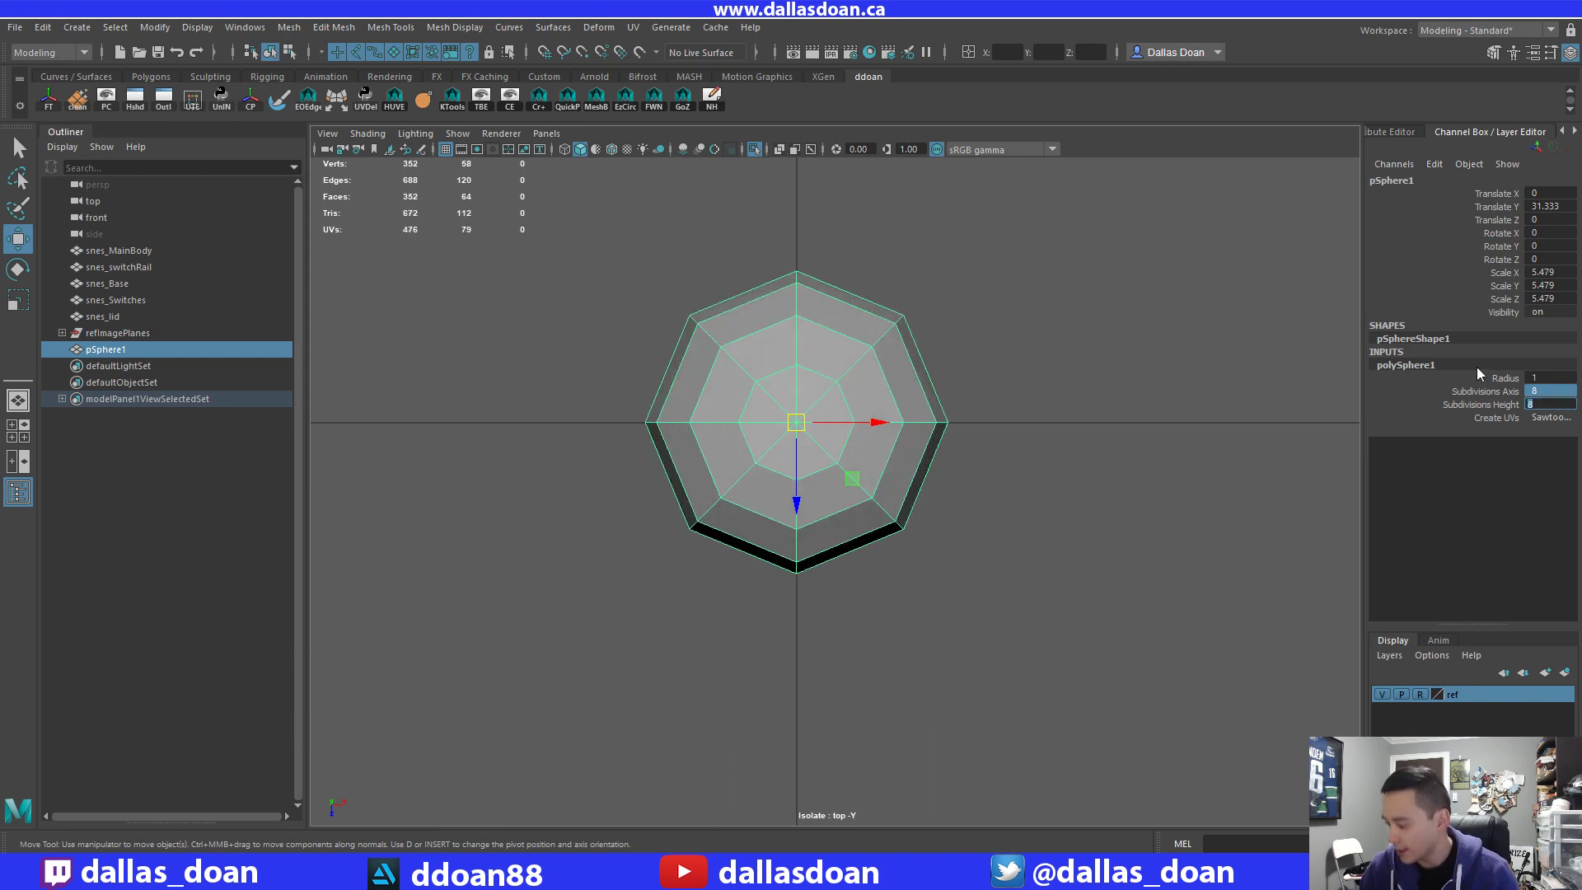
{"action": "type", "text": "10"}
{"action": "key", "text": "Return"}
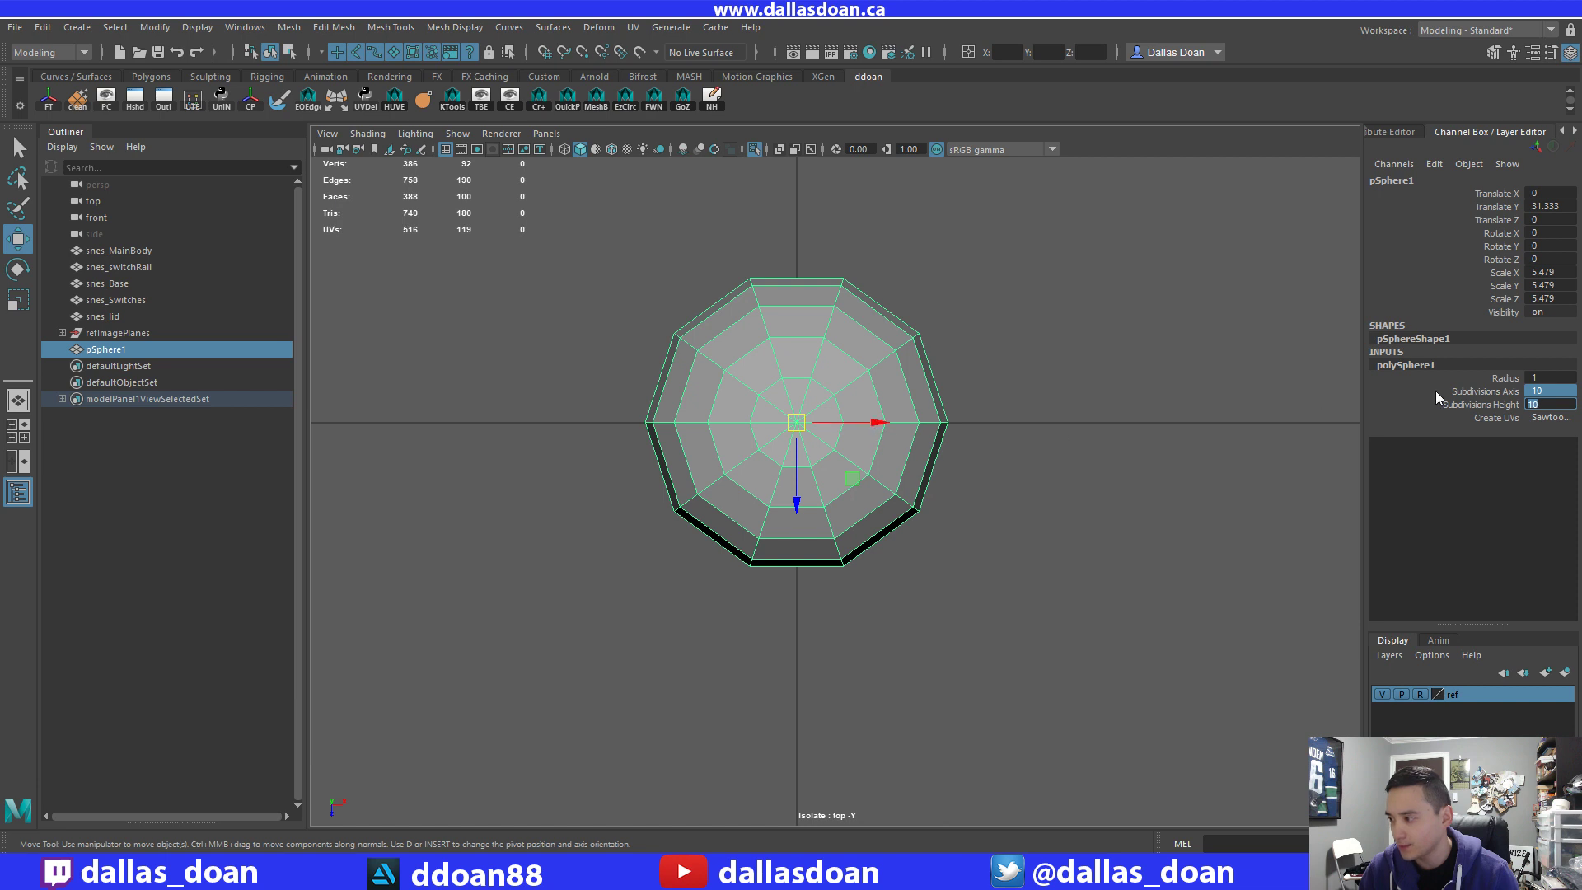
{"action": "type", "text": "1"}
{"action": "key", "text": "Return"}
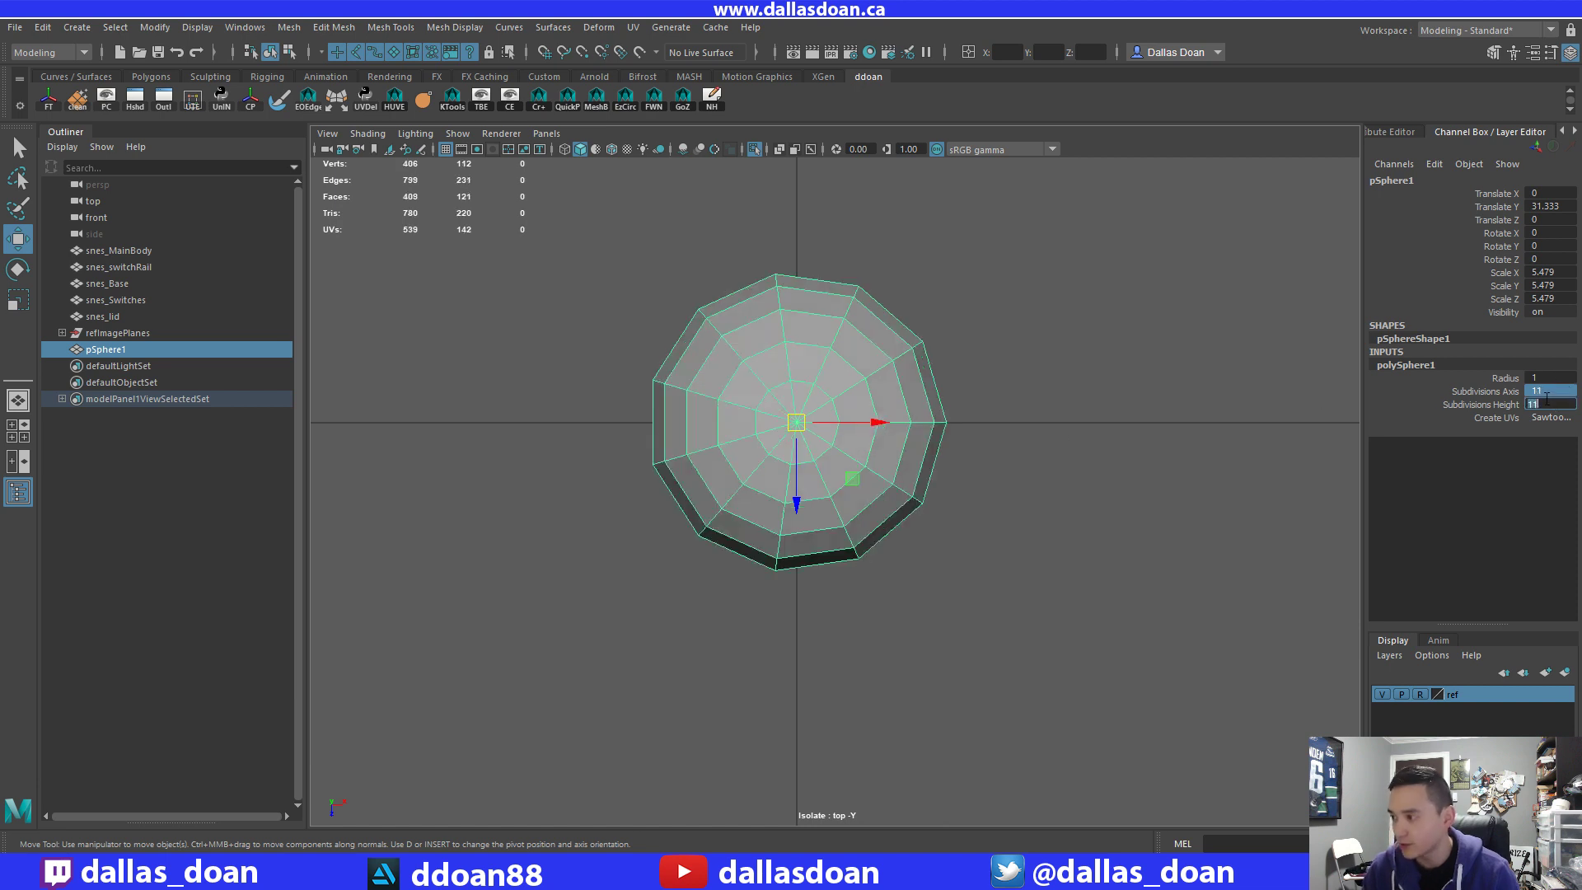
Try 12 for the sphere's axis and height subdivisions and return both to 10 for comparison.
{"action": "left_click_drag", "start_coordinate": [1532, 392], "coordinate": [1554, 405]}
{"action": "type", "text": "12"}
{"action": "key", "text": "Return"}
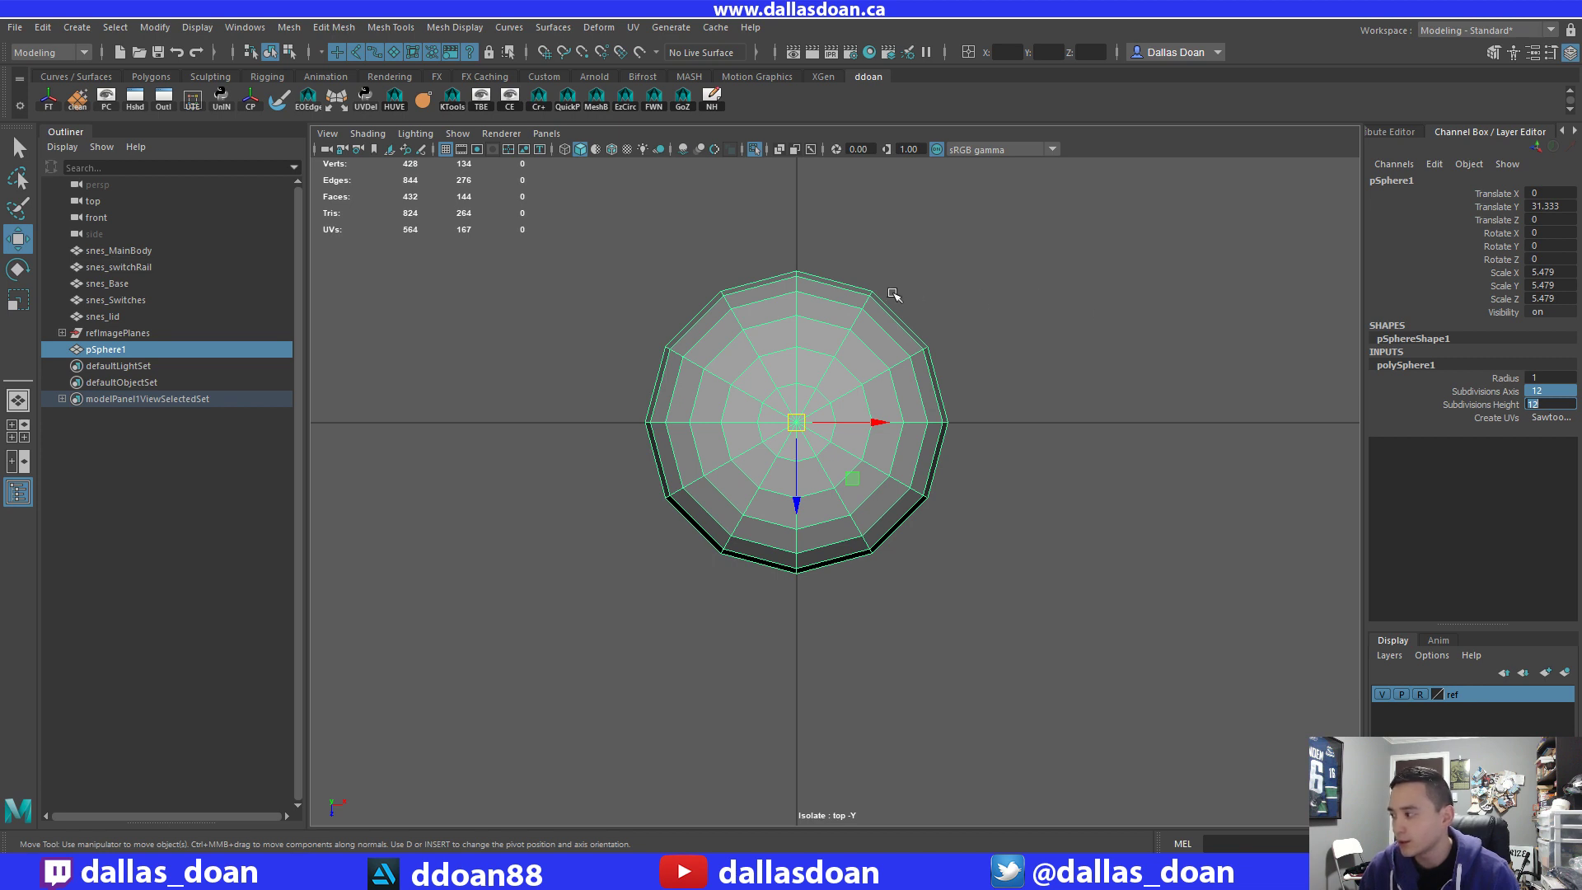
{"action": "type", "text": "10"}
{"action": "key", "text": "Return"}
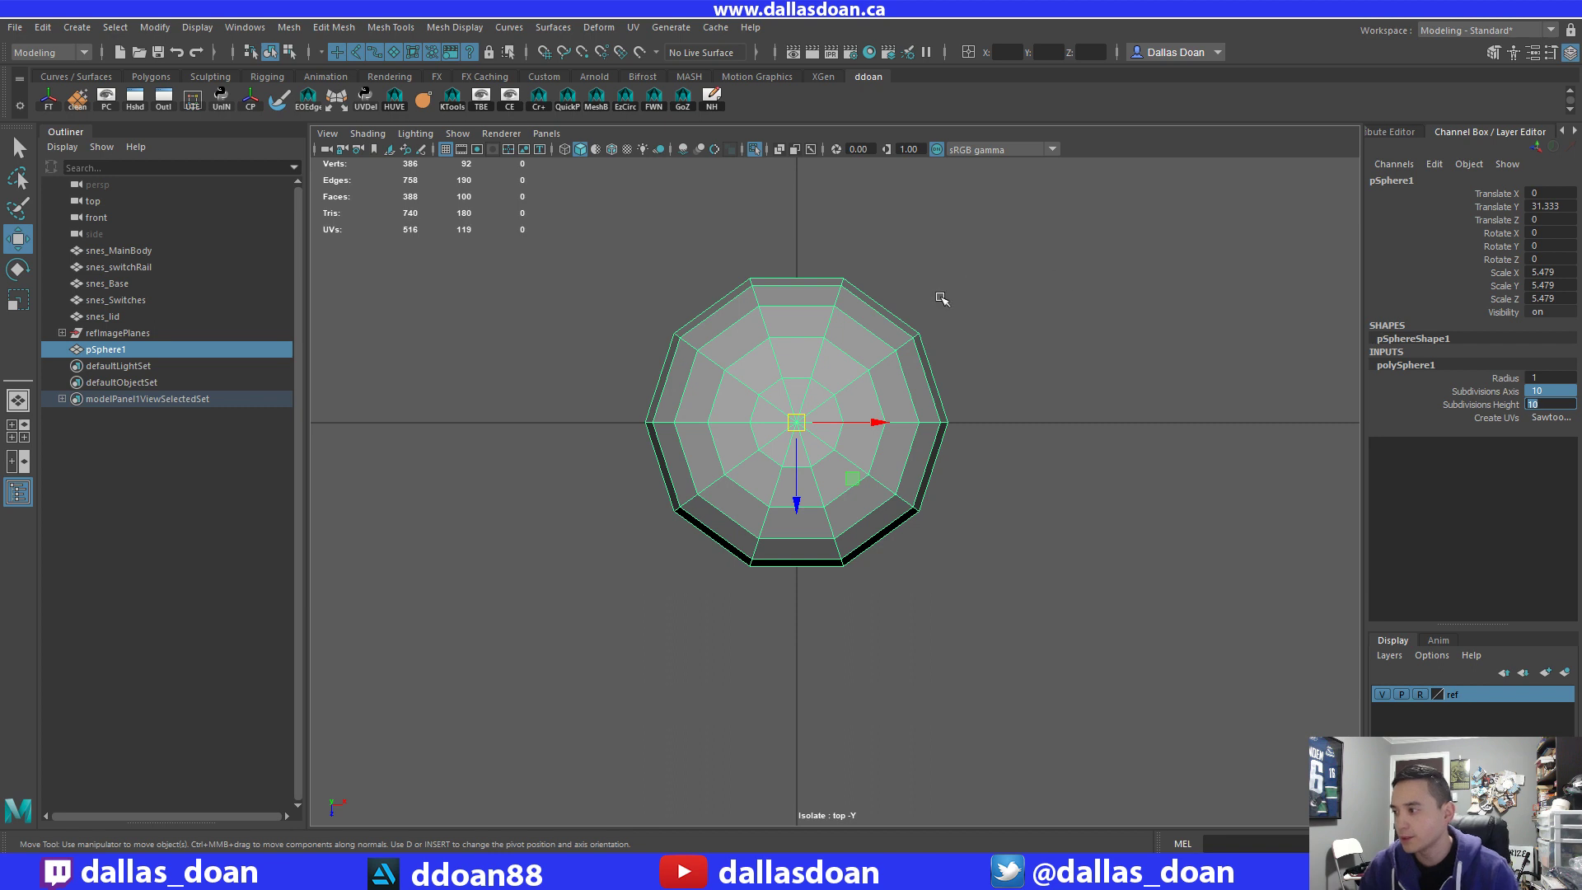
{"action": "middle_click_drag", "start_coordinate": [941, 299], "coordinate": [917, 276], "text": "alt"}
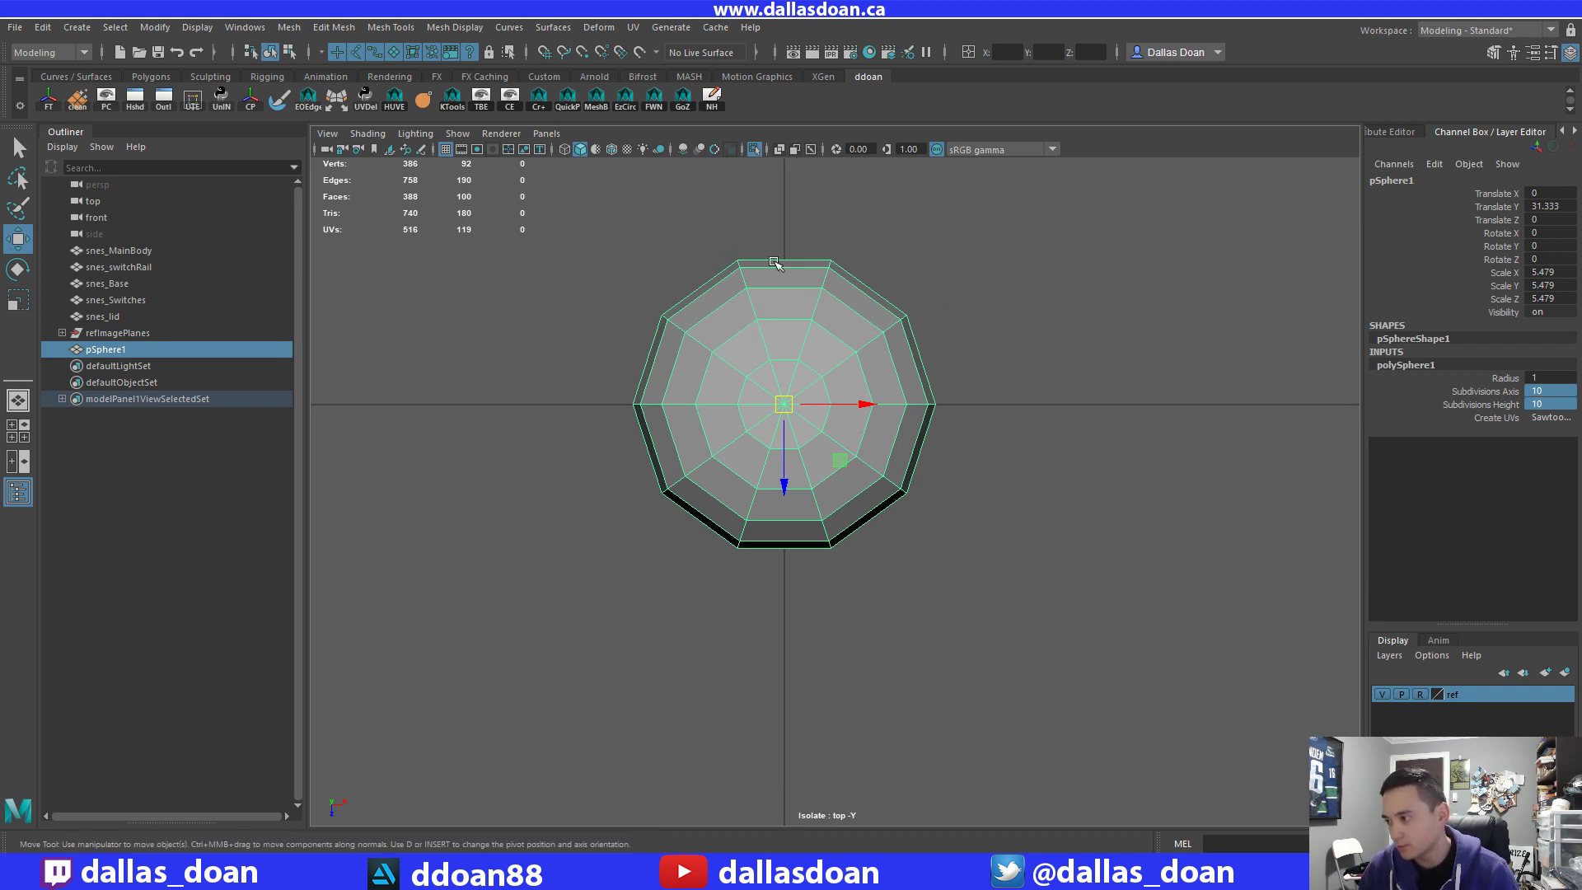
Set the sphere's axis and height subdivisions to 12 and check the result with the smooth preview.
{"action": "left_click", "coordinate": [1557, 404]}
{"action": "type", "text": "12"}
{"action": "key", "text": "Return"}
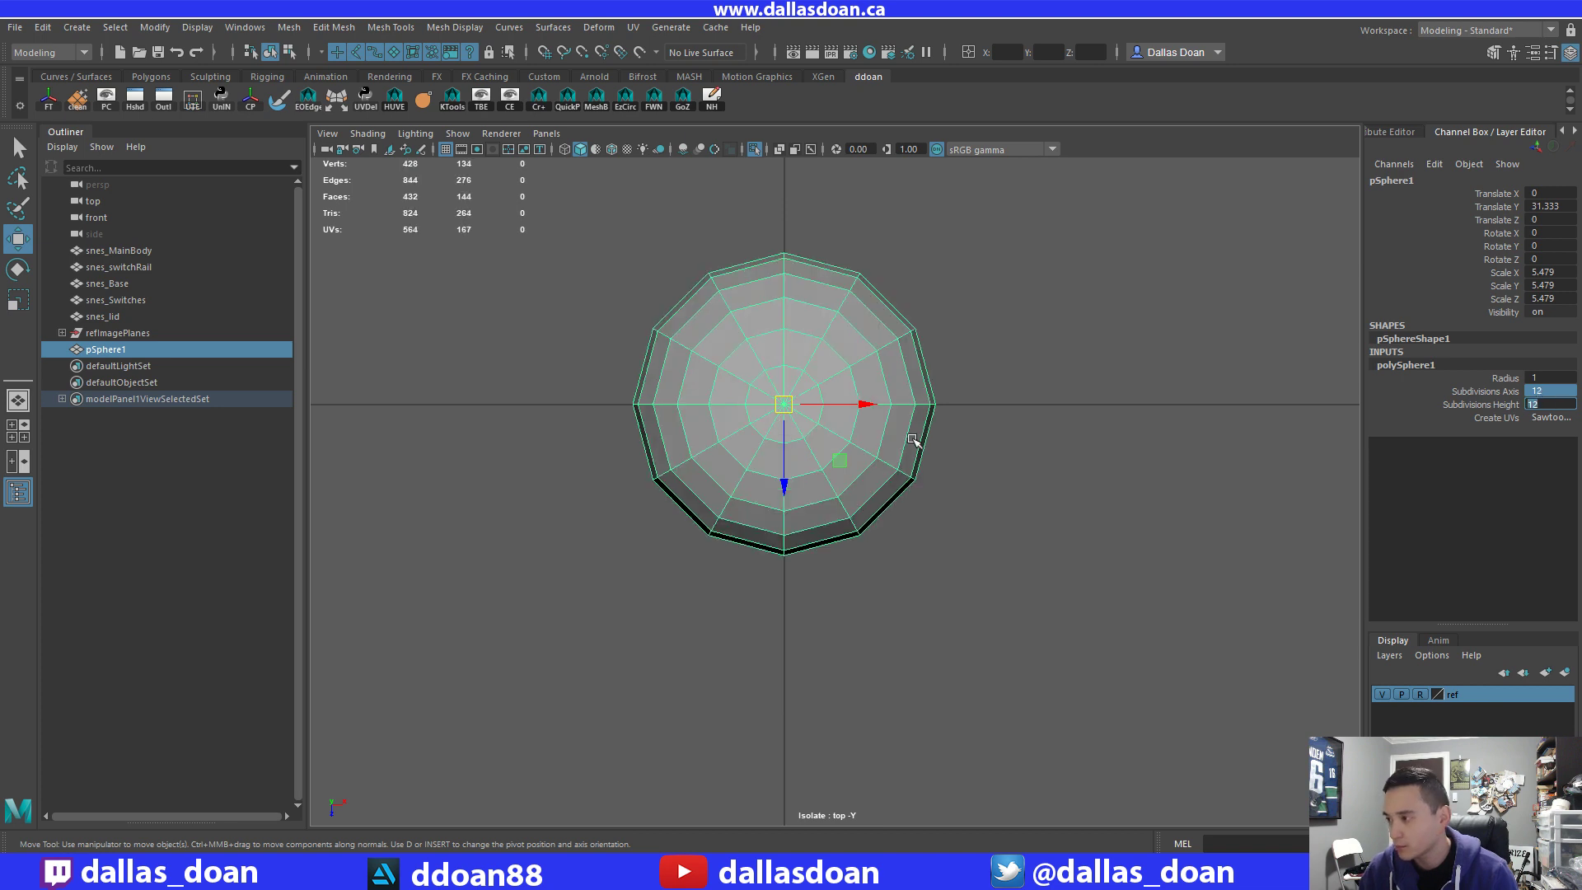
{"action": "middle_click_drag", "start_coordinate": [868, 419], "coordinate": [854, 400], "text": "alt"}
{"action": "key", "text": "3"}
{"action": "key", "text": "1"}
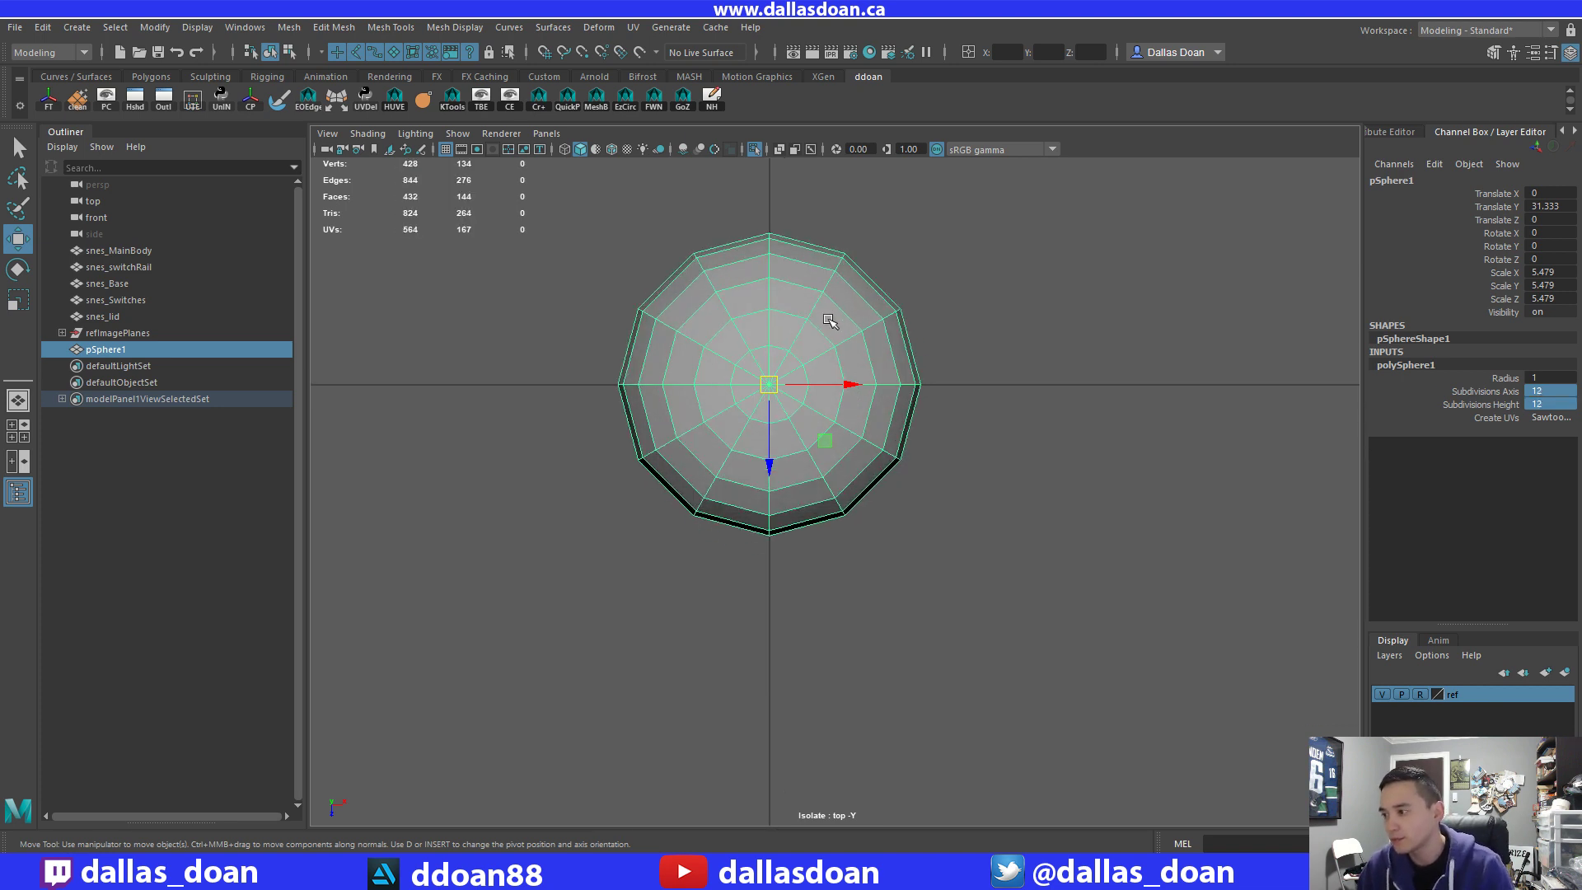
Frame the sphere in the side view, isolate it there and enlarge that view to full size.
{"action": "middle_click_drag", "start_coordinate": [807, 269], "coordinate": [801, 300], "text": "alt"}
{"action": "right_click_drag", "start_coordinate": [802, 333], "coordinate": [798, 299]}
{"action": "key", "text": "space"}
{"action": "key", "text": "space"}
{"action": "left_click_drag", "start_coordinate": [926, 280], "coordinate": [865, 239], "text": "alt"}
{"action": "key", "text": "space"}
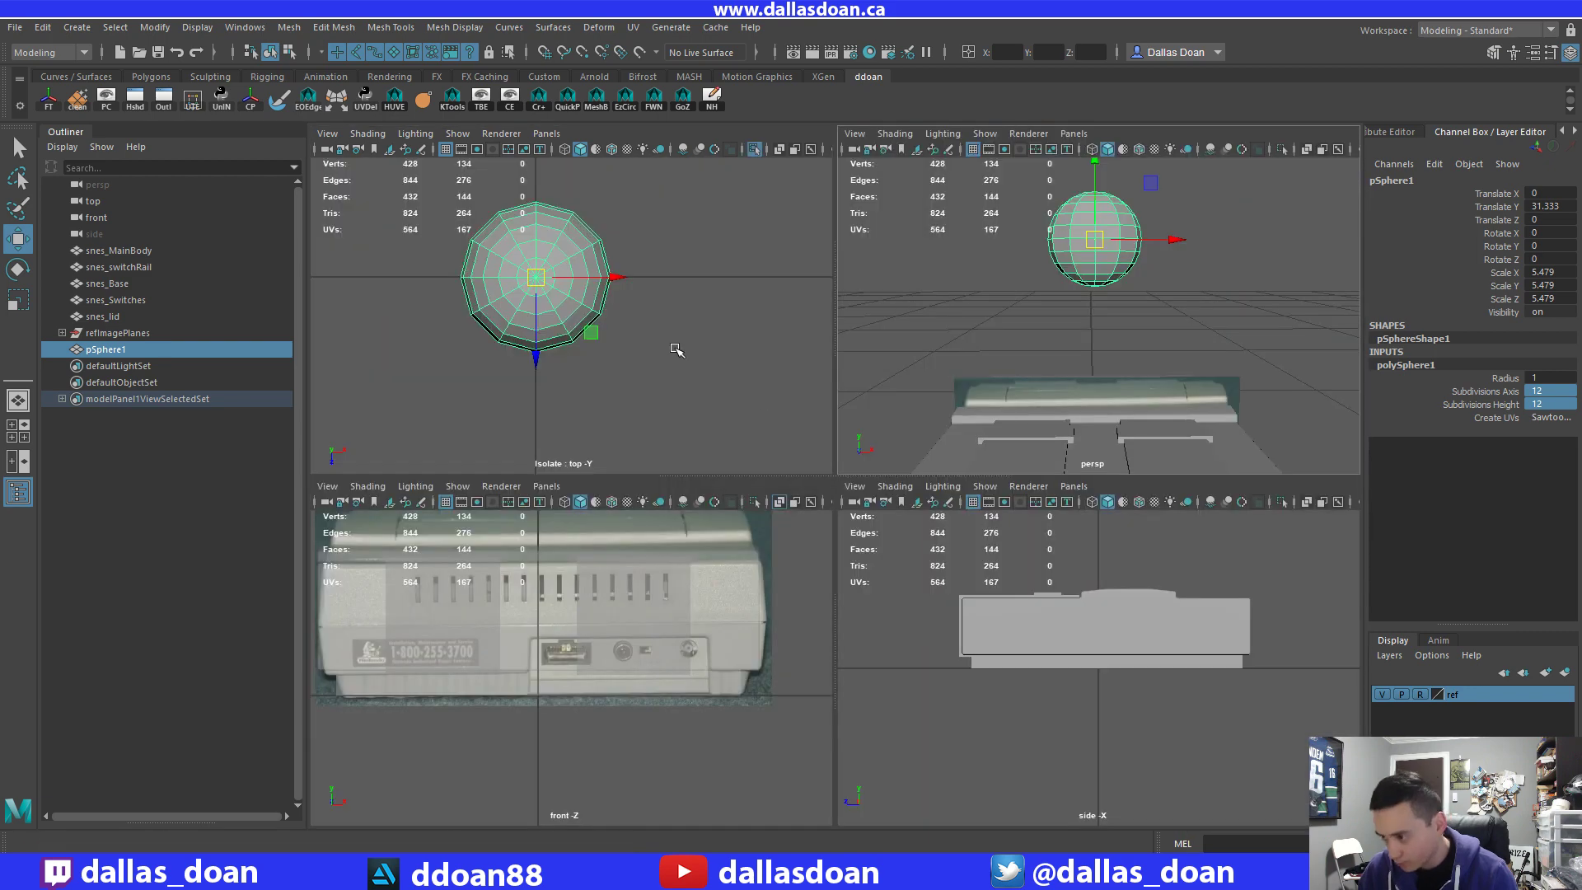
{"action": "key", "text": "f"}
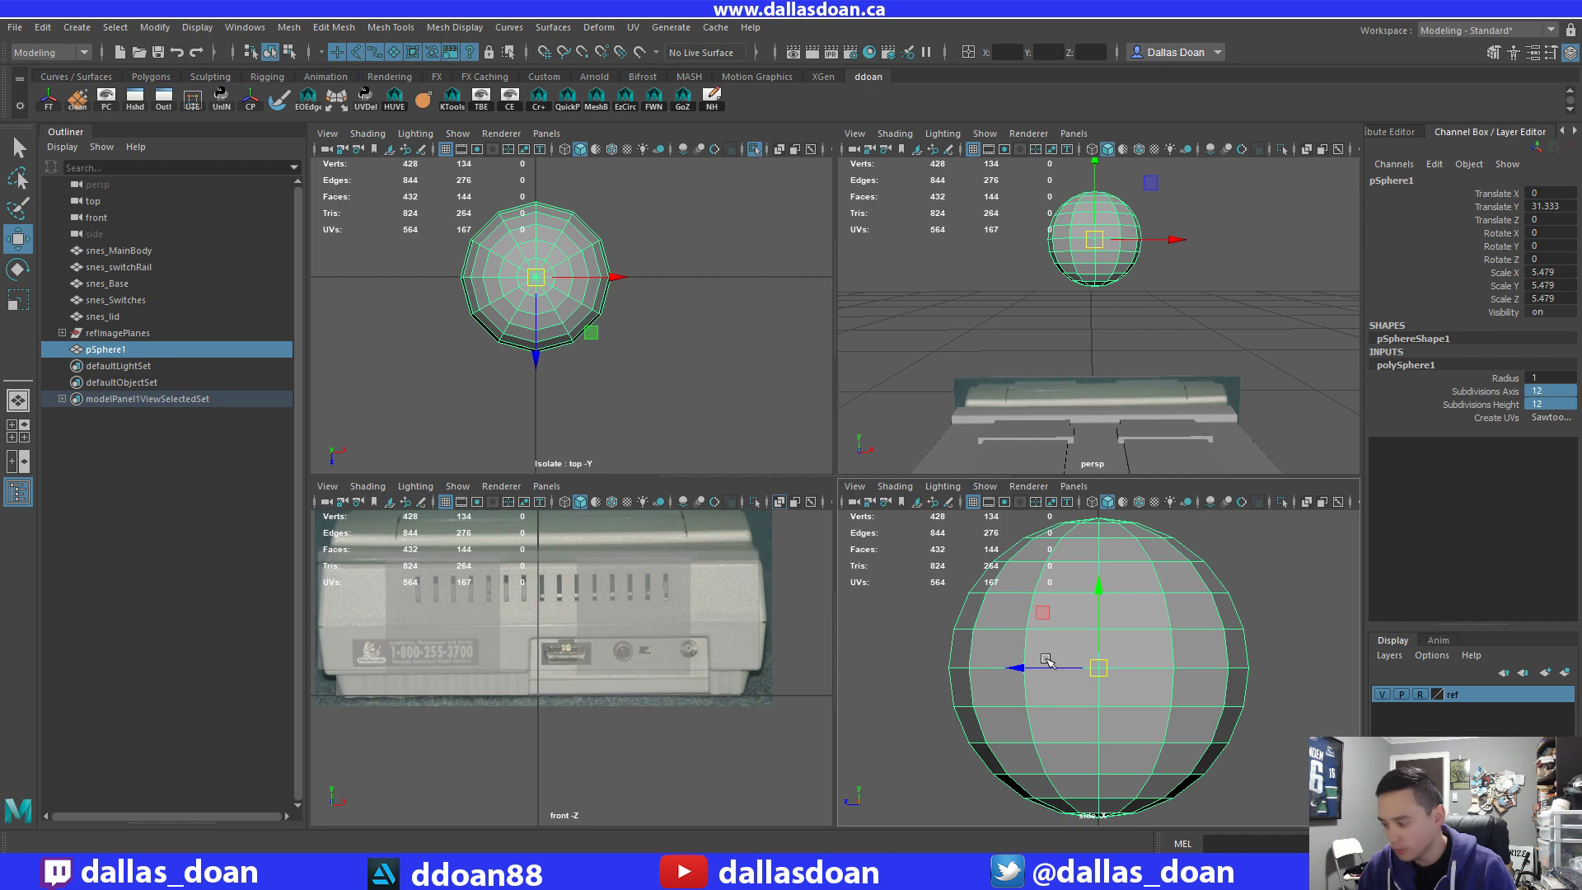
{"action": "key", "text": "ctrl+1"}
{"action": "key", "text": "space"}
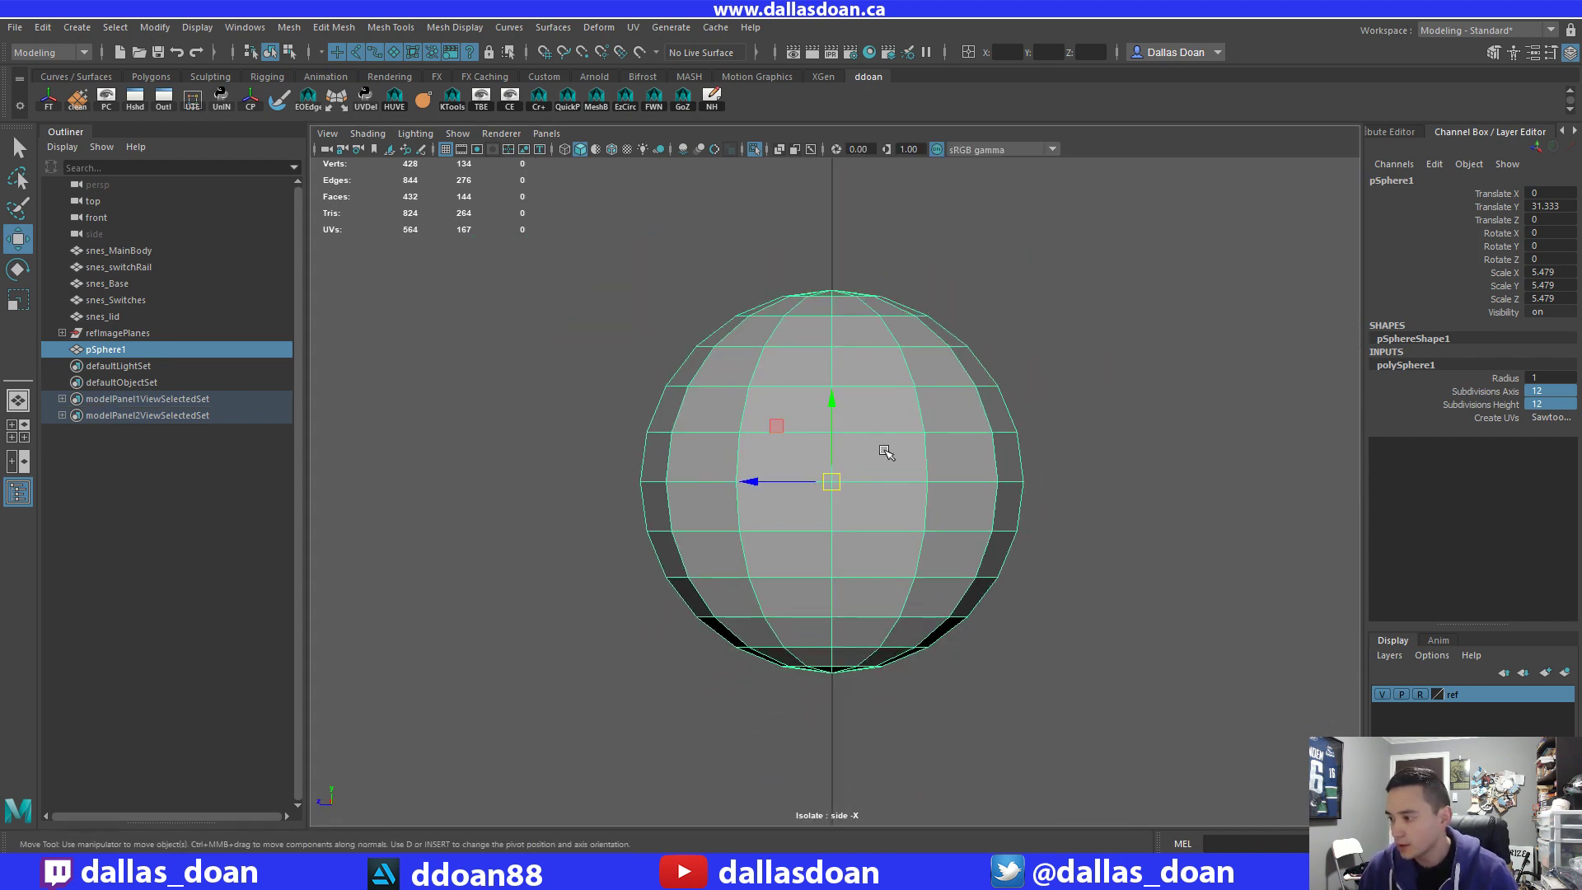
Delete the faces of the sphere's upper half in the side view.
{"action": "key", "text": "F11"}
{"action": "left_click_drag", "start_coordinate": [547, 235], "coordinate": [1089, 470]}
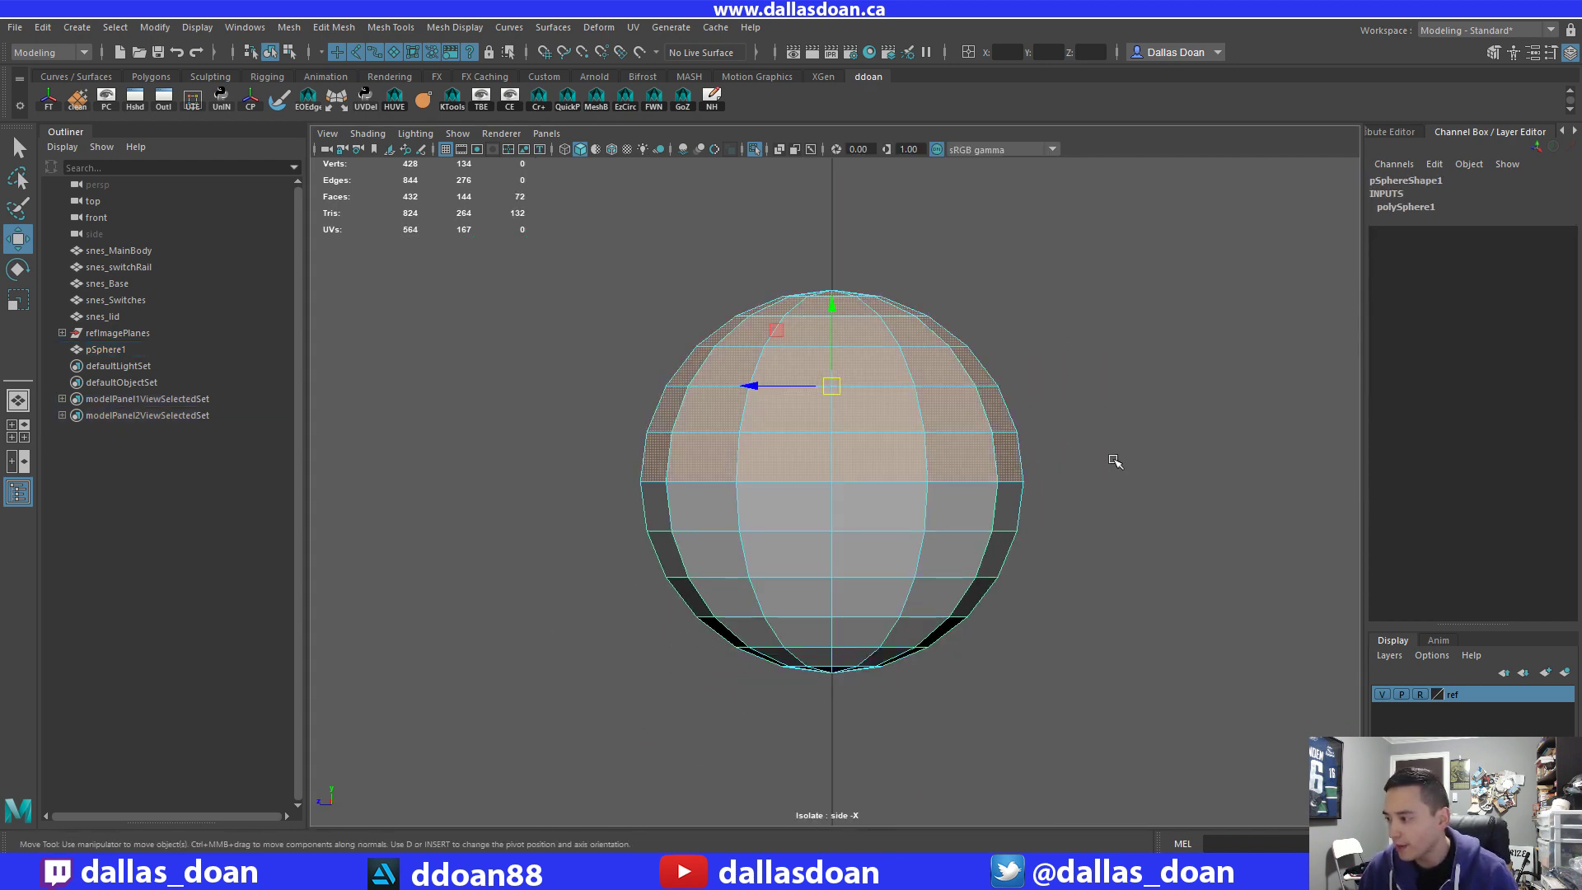
{"action": "key", "text": "Delete"}
{"action": "key", "text": "space"}
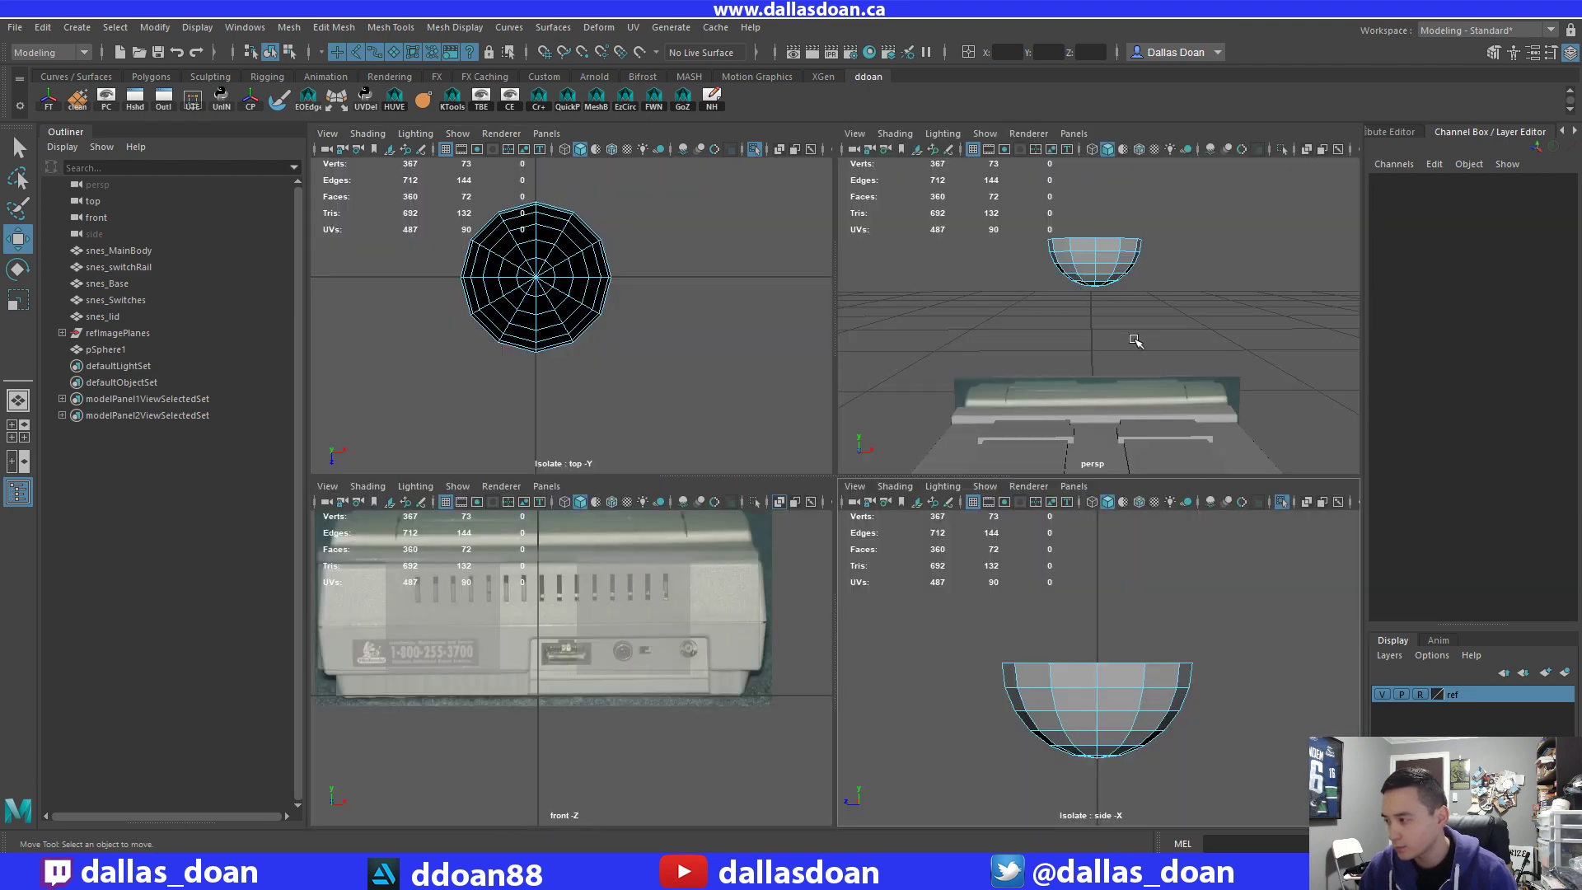
Reverse the normals of all the hemisphere's faces in the perspective view.
{"action": "key", "text": "space"}
{"action": "left_click_drag", "start_coordinate": [1060, 384], "coordinate": [944, 388], "text": "alt"}
{"action": "scroll", "coordinate": [1013, 480], "scroll_direction": "down", "scroll_amount": 3}
{"action": "left_click_drag", "start_coordinate": [633, 244], "coordinate": [1025, 500]}
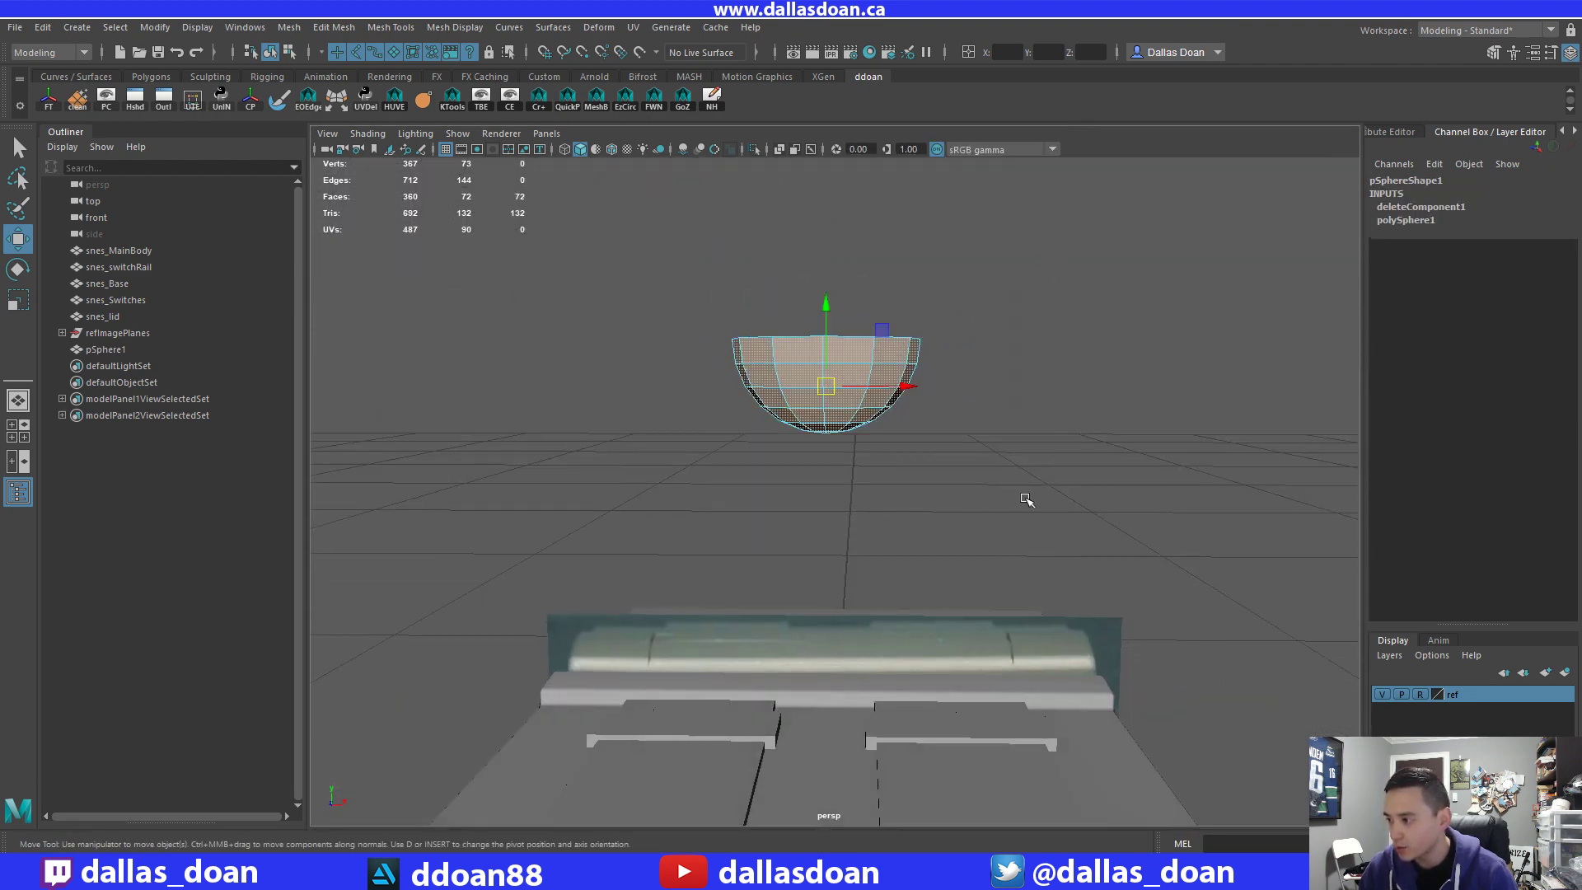
{"action": "left_click_drag", "start_coordinate": [813, 390], "coordinate": [827, 424], "text": "alt"}
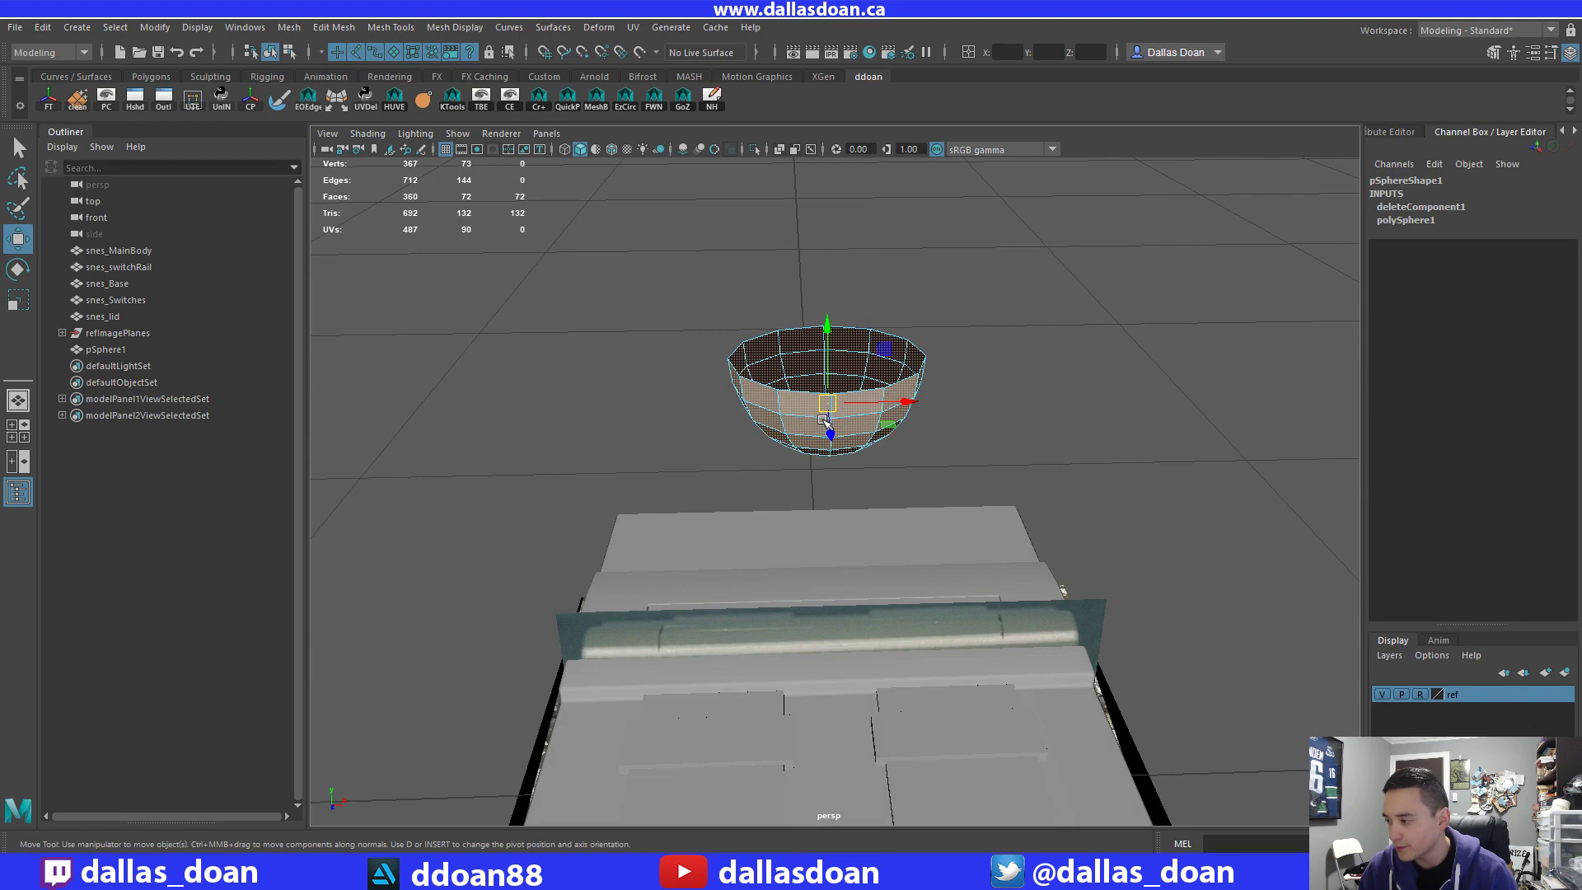
{"action": "right_click", "coordinate": [906, 363], "text": "shift"}
{"action": "right_click_drag", "start_coordinate": [908, 365], "coordinate": [1098, 394], "text": "shift"}
{"action": "left_click_drag", "start_coordinate": [972, 486], "coordinate": [925, 310], "text": "alt"}
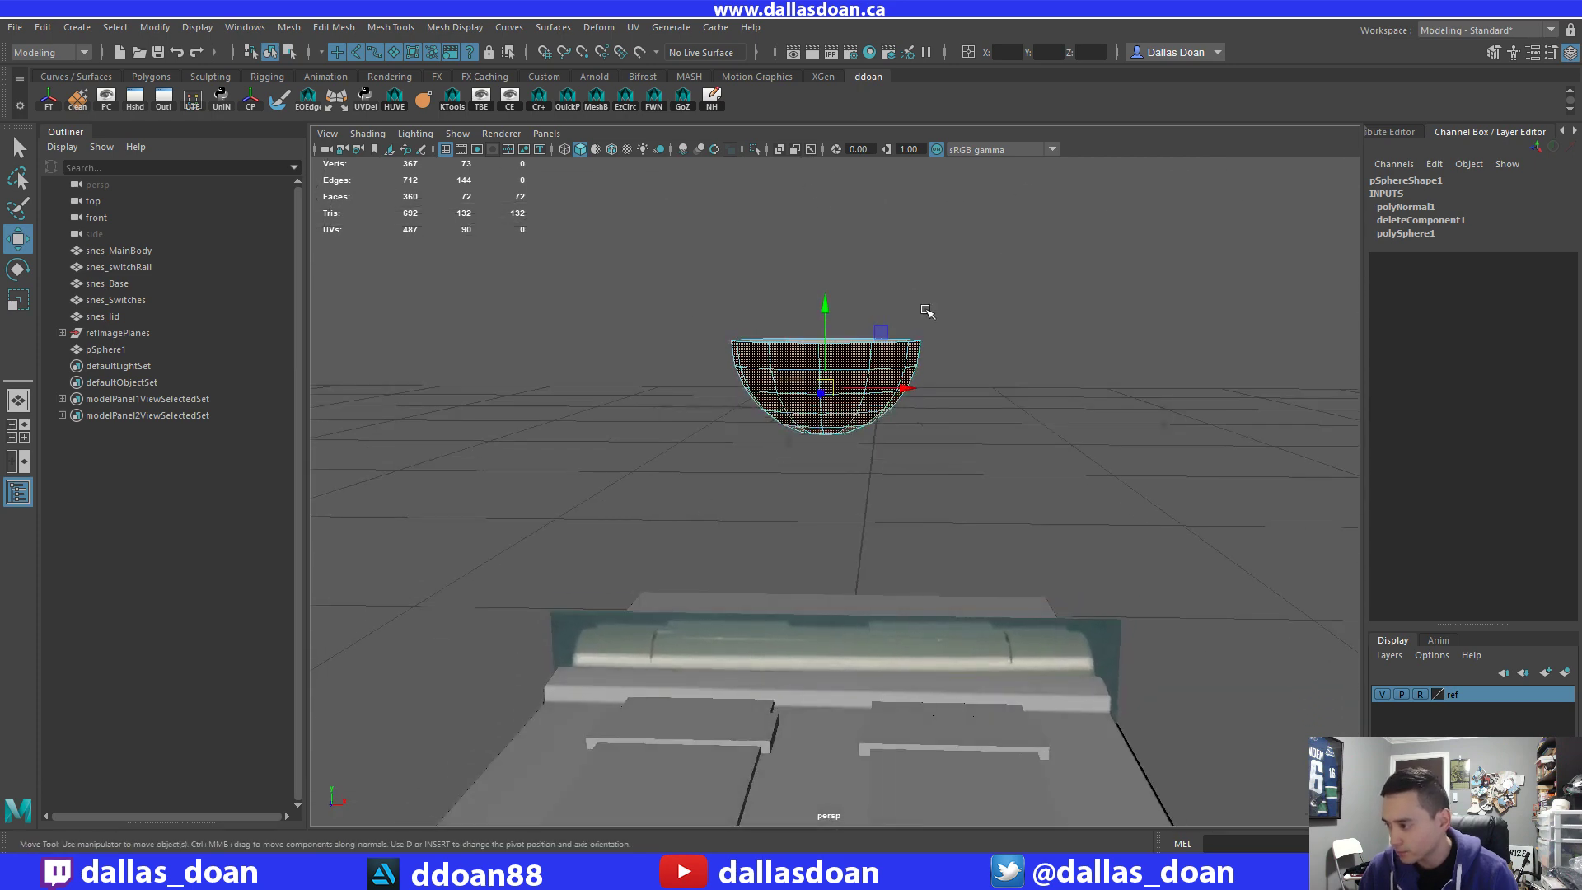
Isolate the hemisphere in the front view and delete its two uppermost rings of faces.
{"action": "key", "text": "space"}
{"action": "key", "text": "space"}
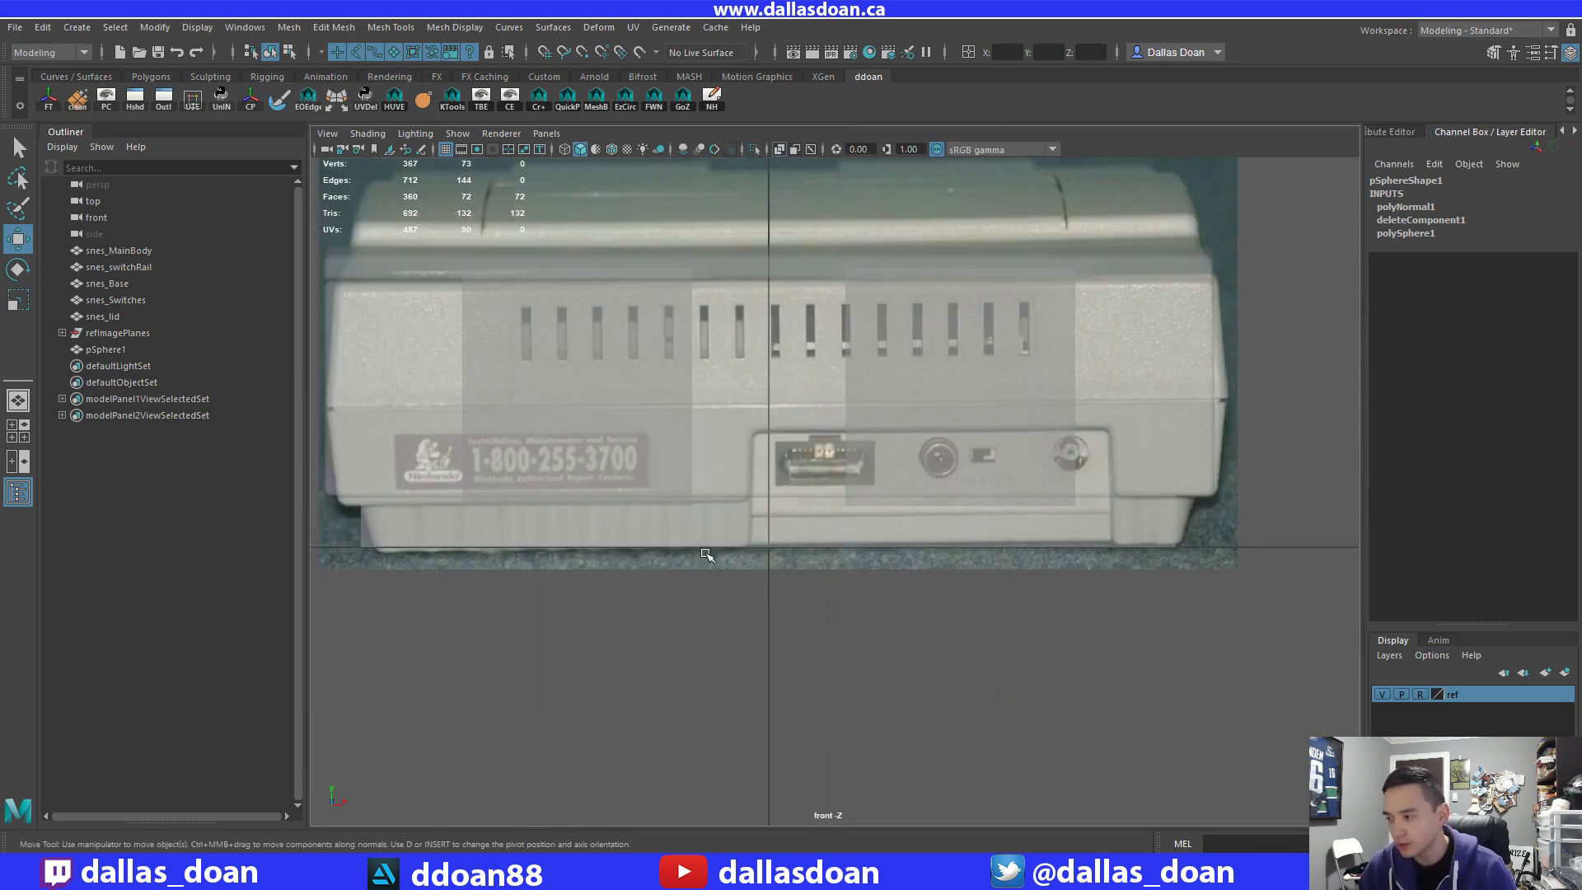
{"action": "key", "text": "ctrl+1"}
{"action": "key", "text": "f"}
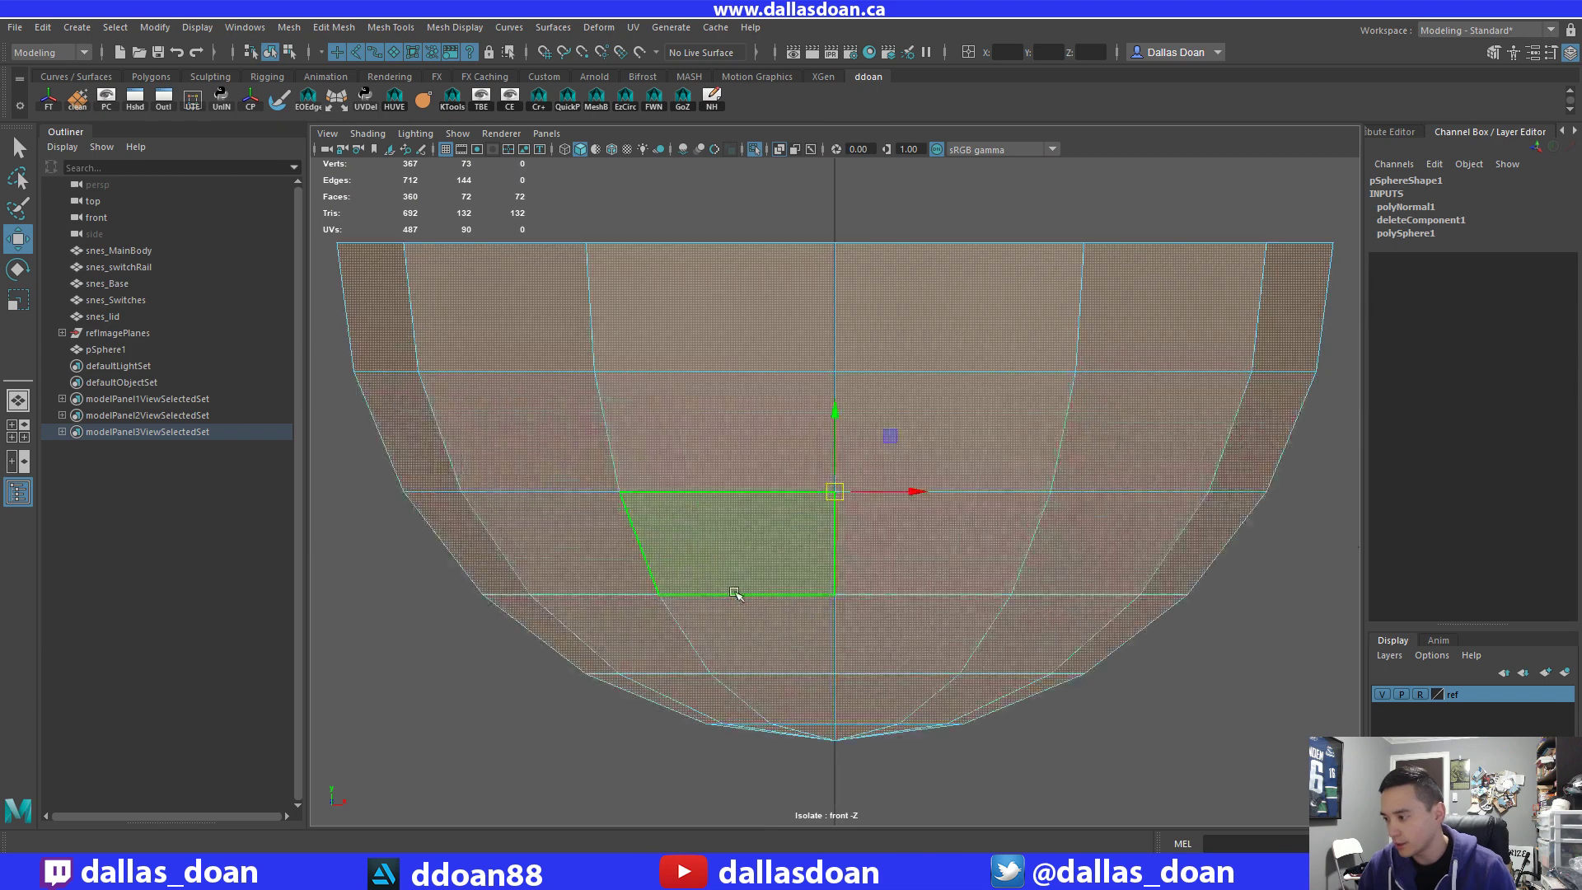
{"action": "scroll", "coordinate": [736, 594], "scroll_direction": "down", "scroll_amount": 3}
{"action": "left_click", "coordinate": [698, 544]}
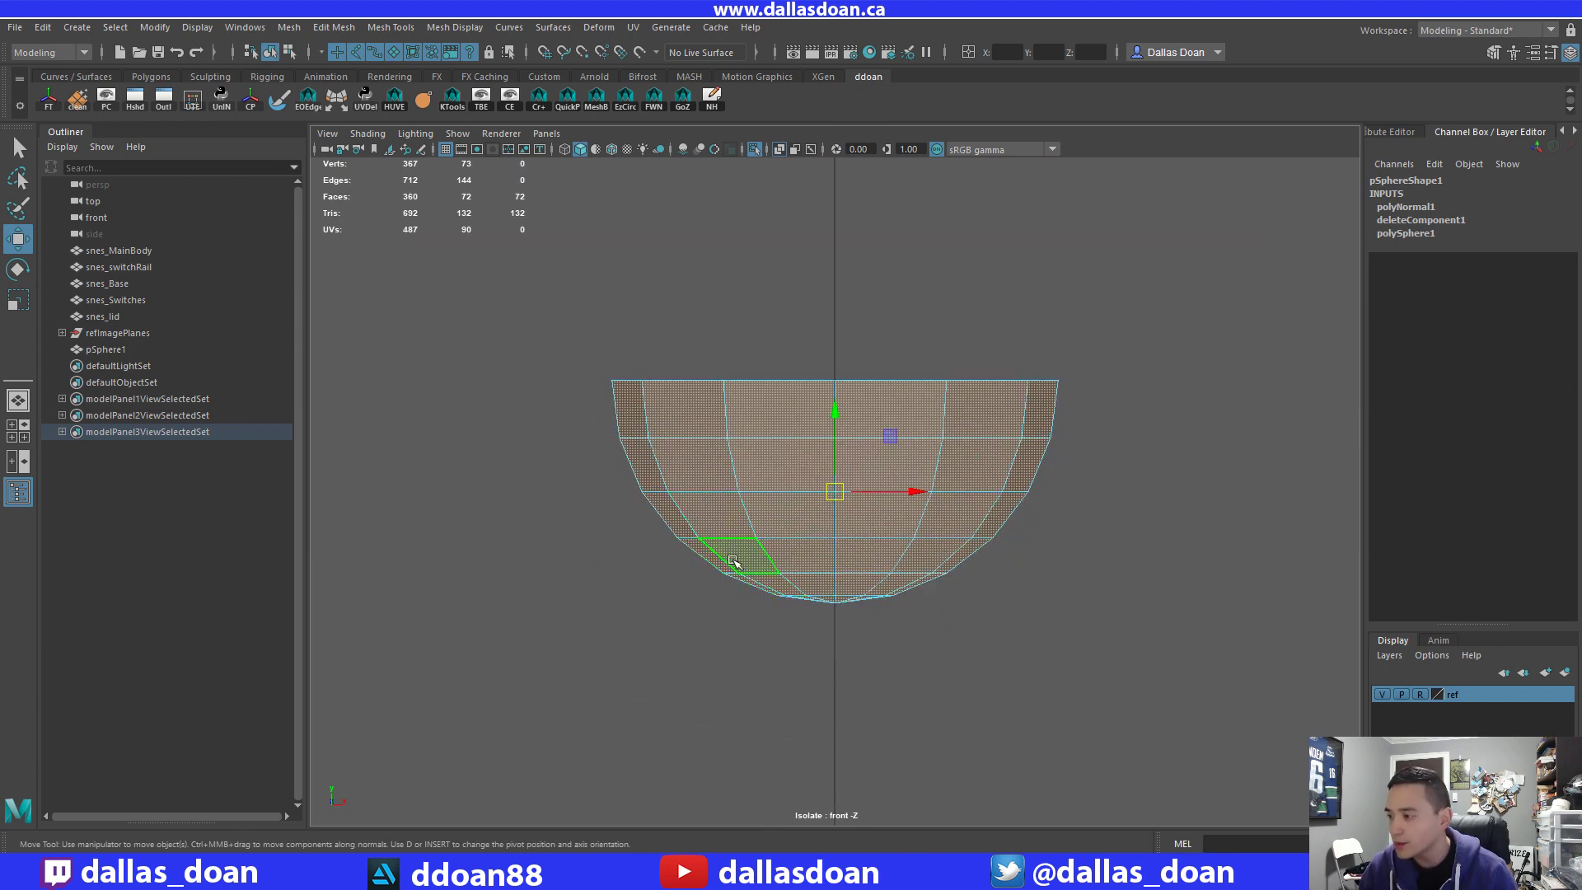
{"action": "left_click_drag", "start_coordinate": [536, 318], "coordinate": [1095, 452]}
{"action": "key", "text": "Delete"}
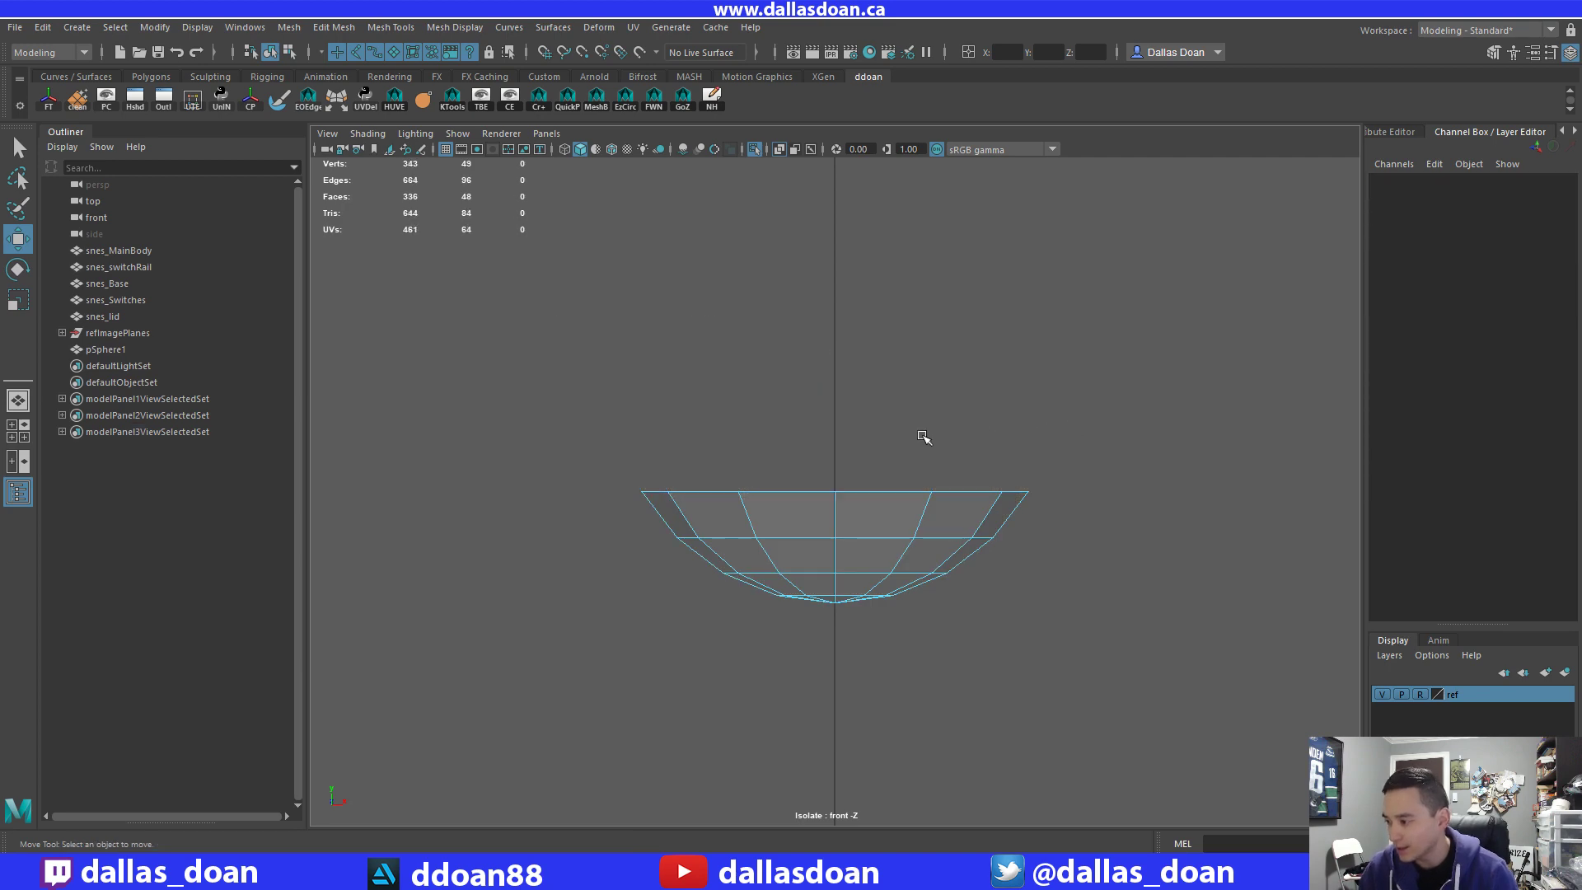
Delete one more ring of faces at the bowl's rim and check the shape with the smooth preview.
{"action": "key", "text": "space"}
{"action": "key", "text": "space"}
{"action": "left_click_drag", "start_coordinate": [1016, 353], "coordinate": [911, 396], "text": "alt"}
{"action": "key", "text": "space"}
{"action": "left_click_drag", "start_coordinate": [434, 600], "coordinate": [721, 678]}
{"action": "left_click", "coordinate": [721, 678]}
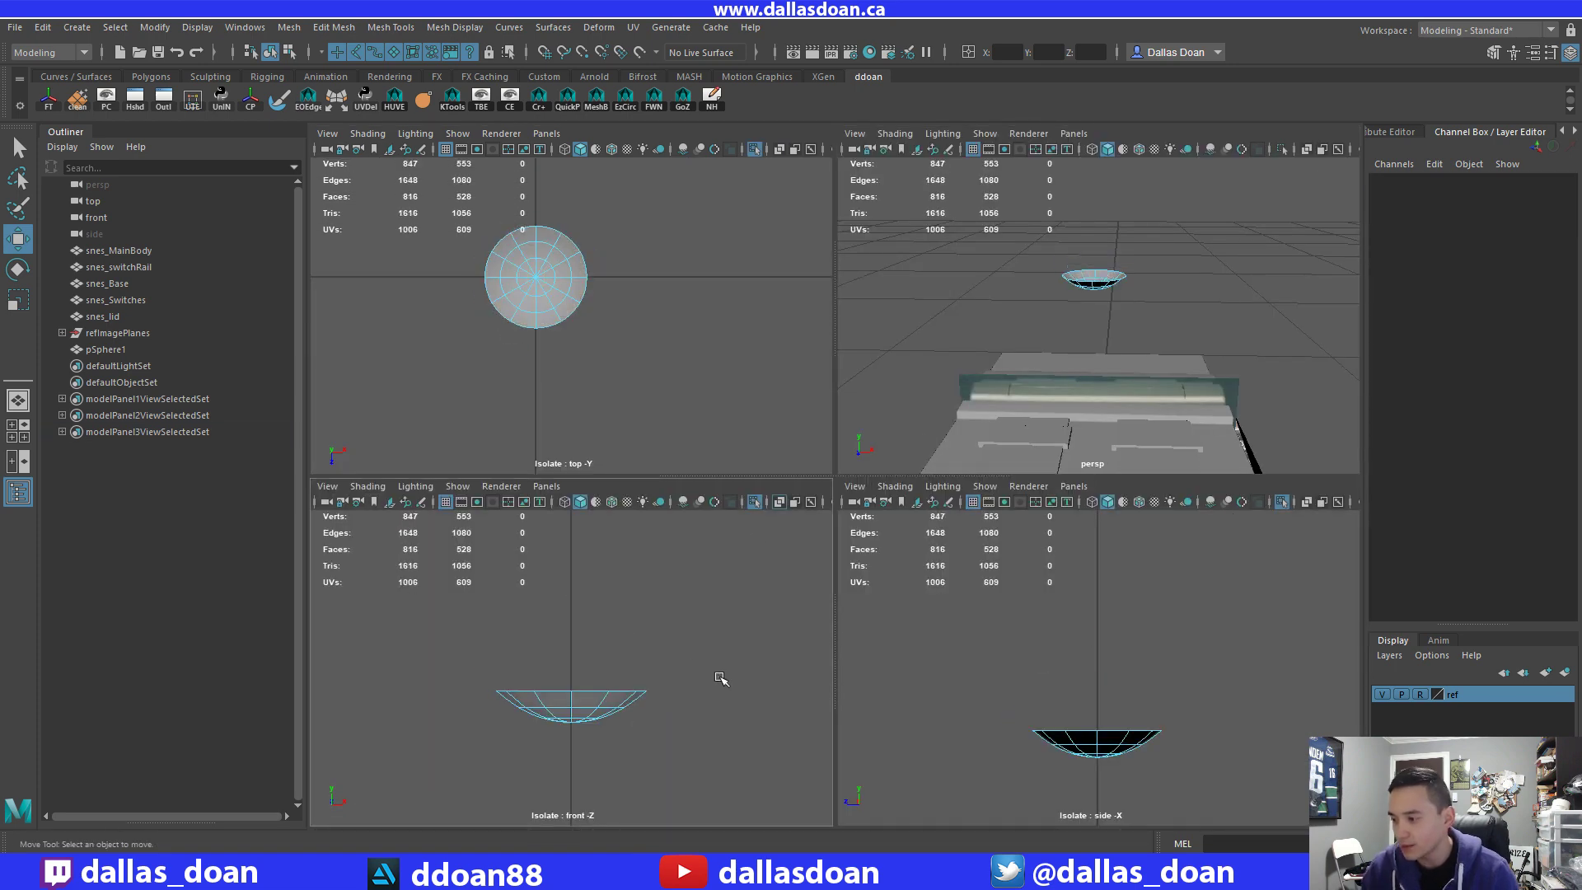
{"action": "key", "text": "space"}
{"action": "left_click_drag", "start_coordinate": [918, 378], "coordinate": [885, 408], "text": "alt"}
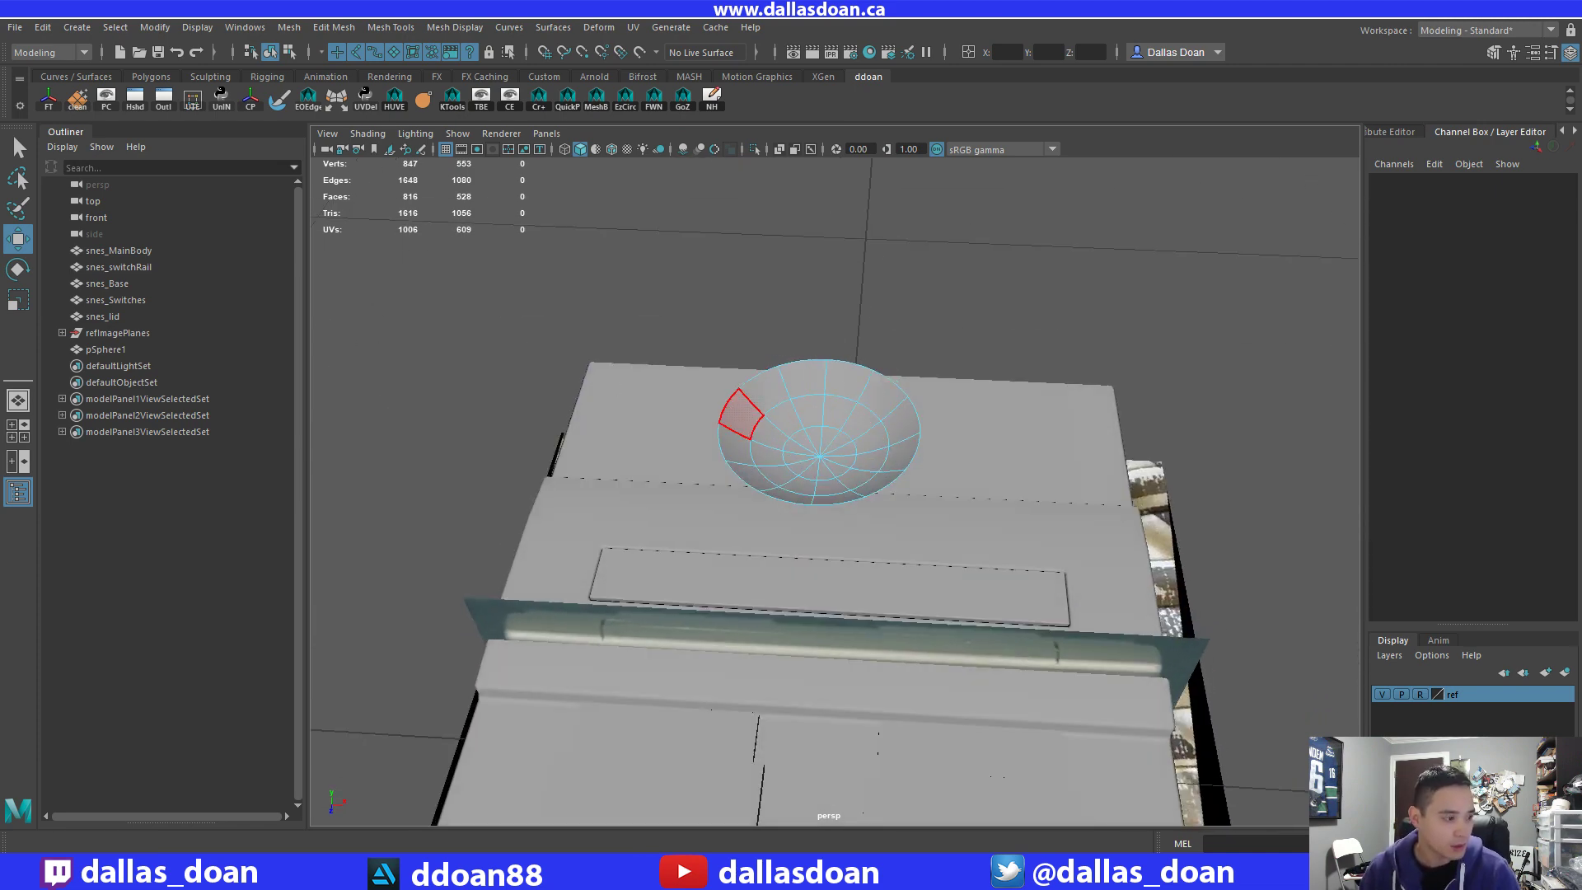
{"action": "left_click_drag", "start_coordinate": [1025, 383], "coordinate": [856, 354], "text": "alt"}
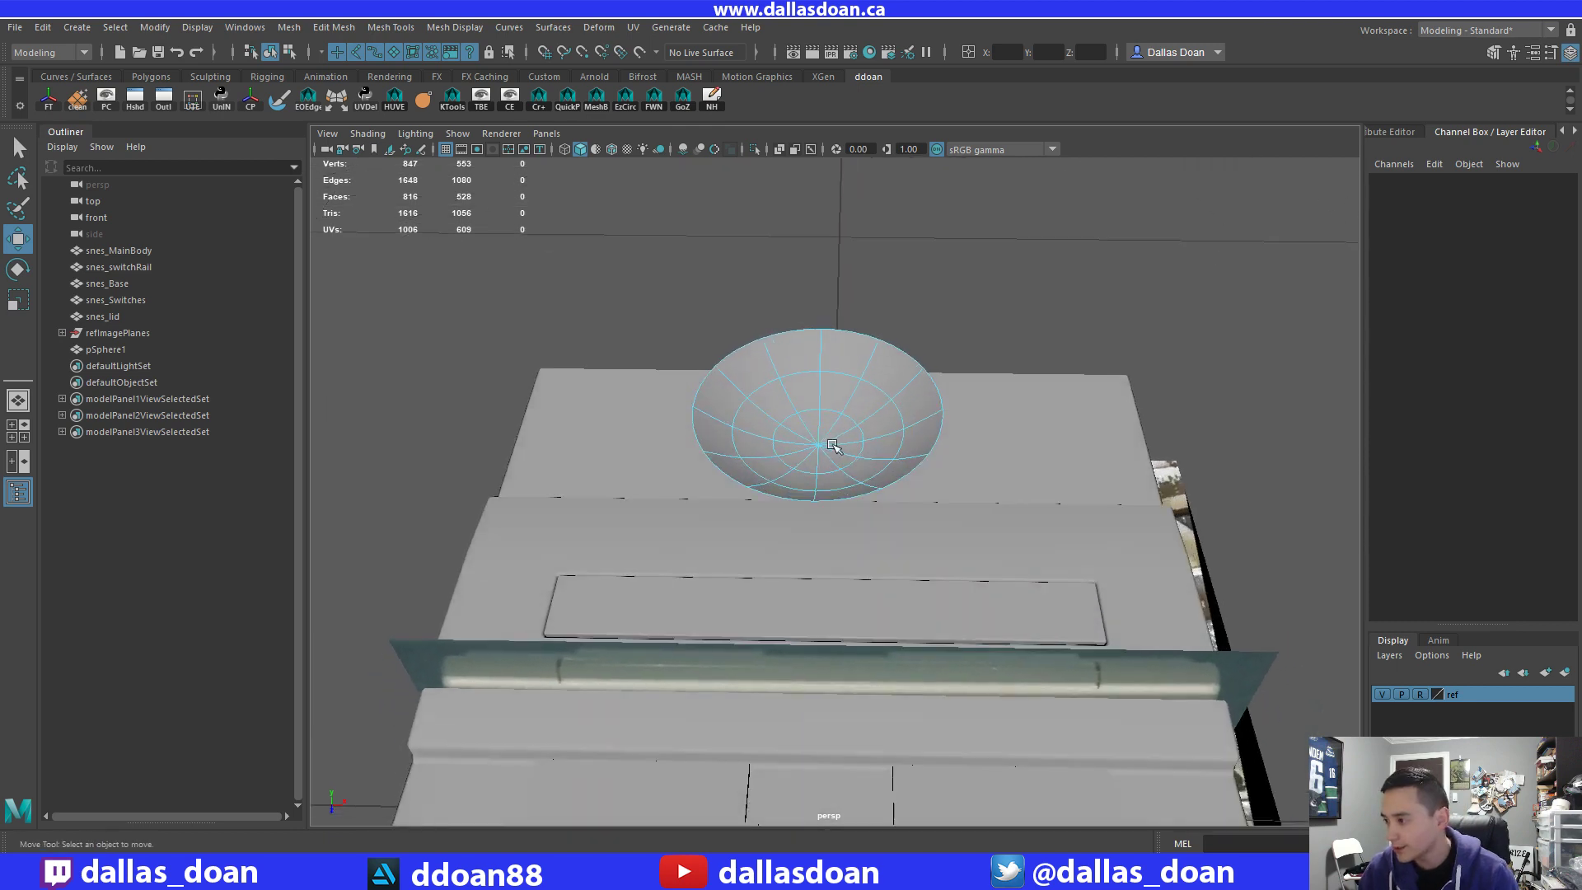
{"action": "key", "text": "1"}
Select all faces on the bowl's right half and extract them as a separate piece.
{"action": "left_click_drag", "start_coordinate": [854, 285], "coordinate": [1021, 626]}
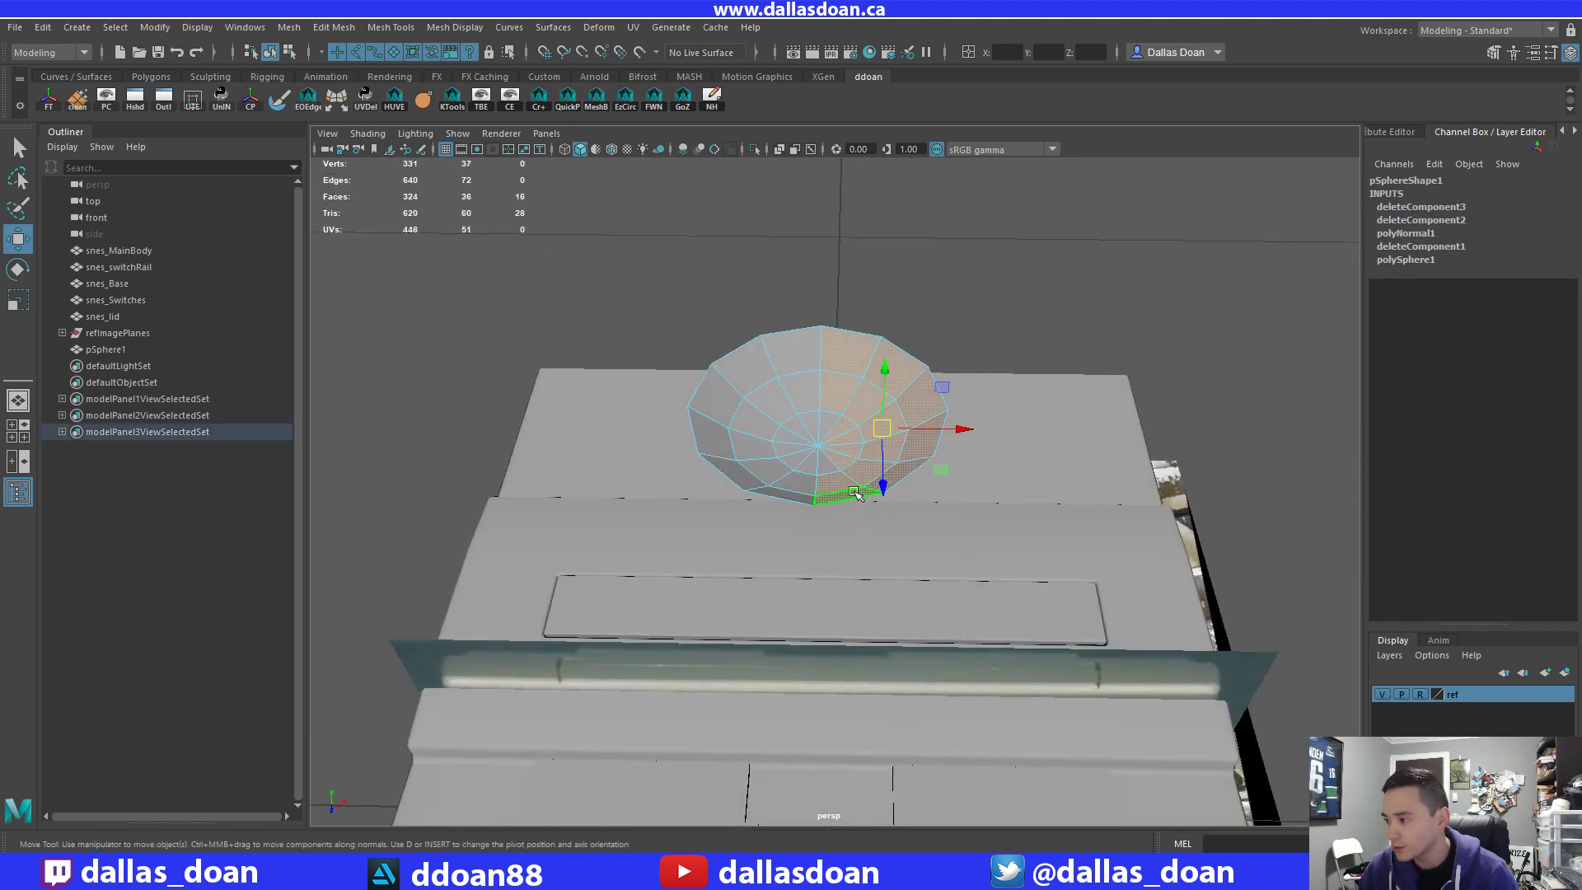
{"action": "left_click_drag", "start_coordinate": [864, 449], "coordinate": [875, 473], "text": "alt"}
{"action": "left_click", "coordinate": [823, 360], "text": "shift"}
{"action": "left_click_drag", "start_coordinate": [823, 360], "coordinate": [974, 404], "text": "alt"}
{"action": "left_click_drag", "start_coordinate": [982, 400], "coordinate": [965, 400]}
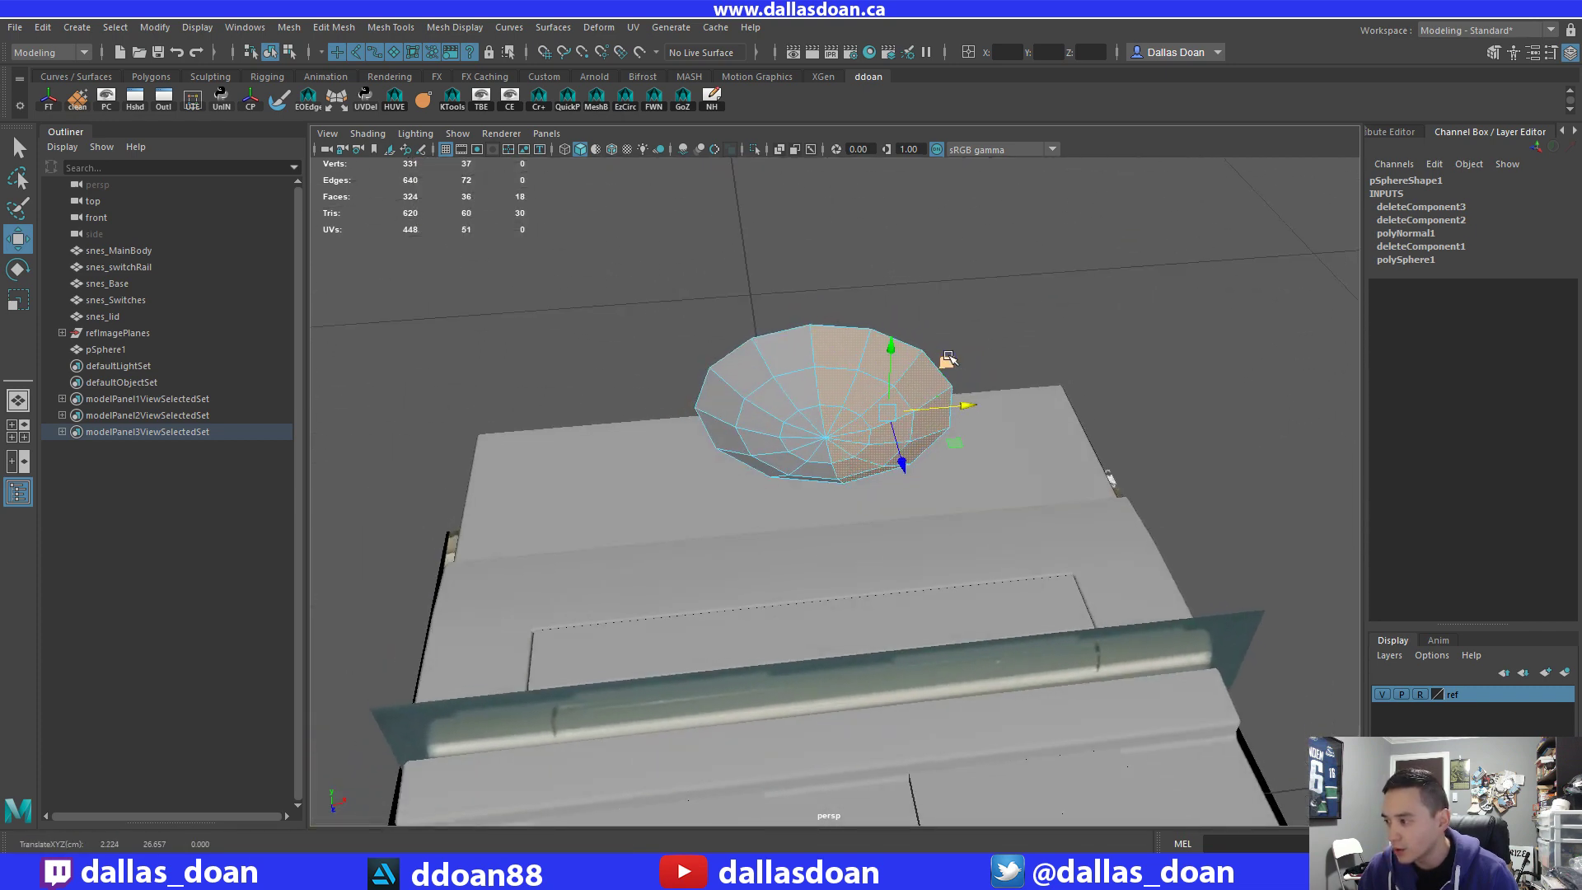
{"action": "right_click_drag", "start_coordinate": [946, 360], "coordinate": [931, 370], "text": "alt"}
{"action": "left_click_drag", "start_coordinate": [932, 371], "coordinate": [930, 338], "text": "alt"}
{"action": "right_click", "coordinate": [930, 336], "text": "shift"}
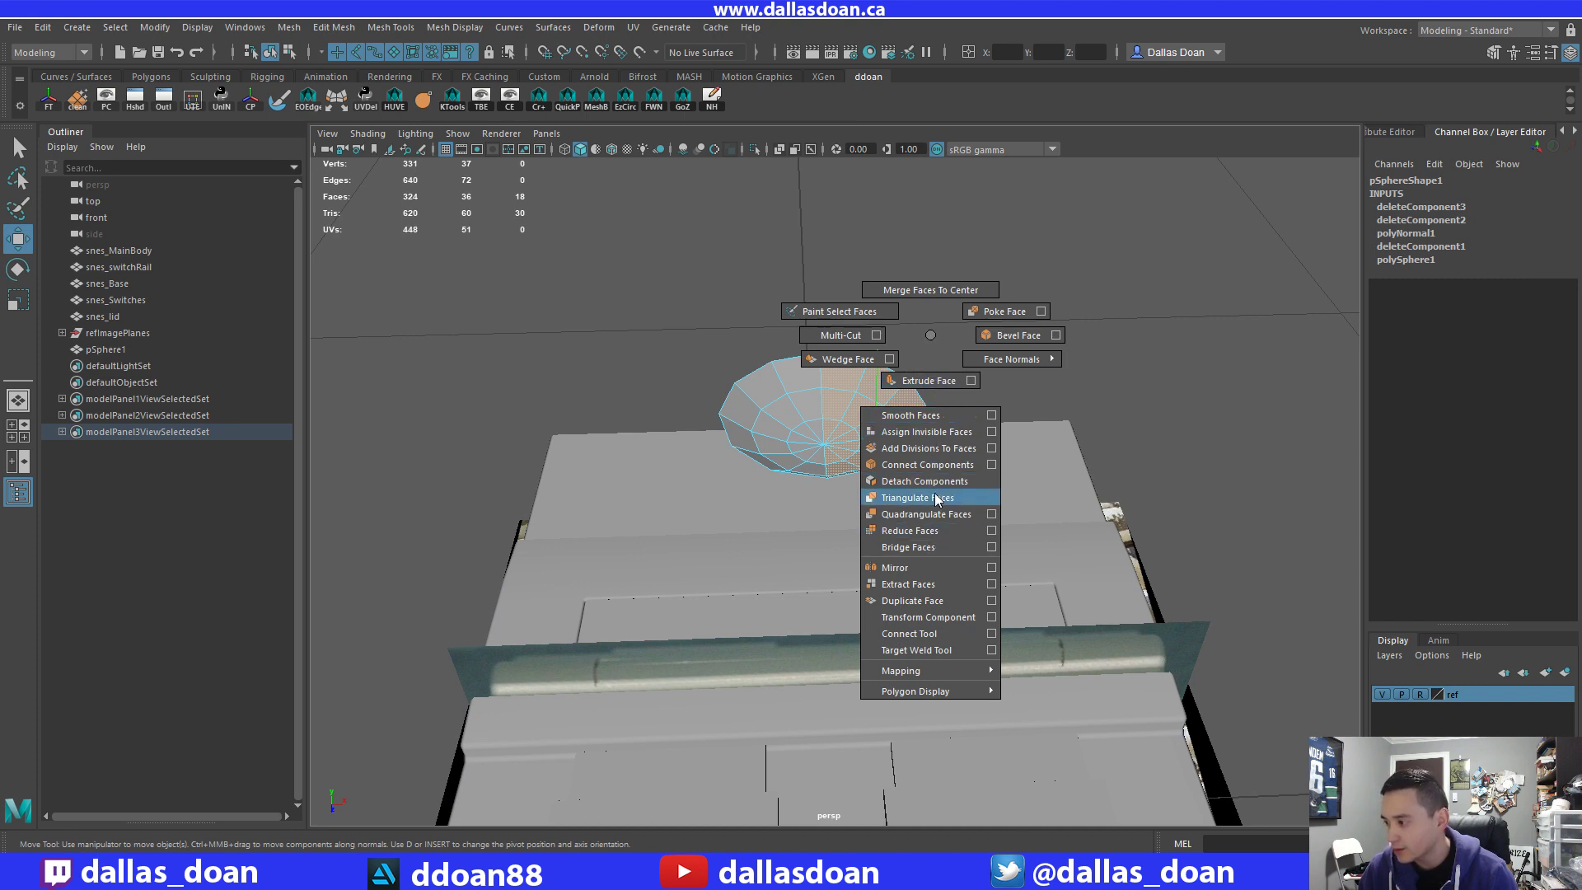
{"action": "left_click", "coordinate": [906, 568]}
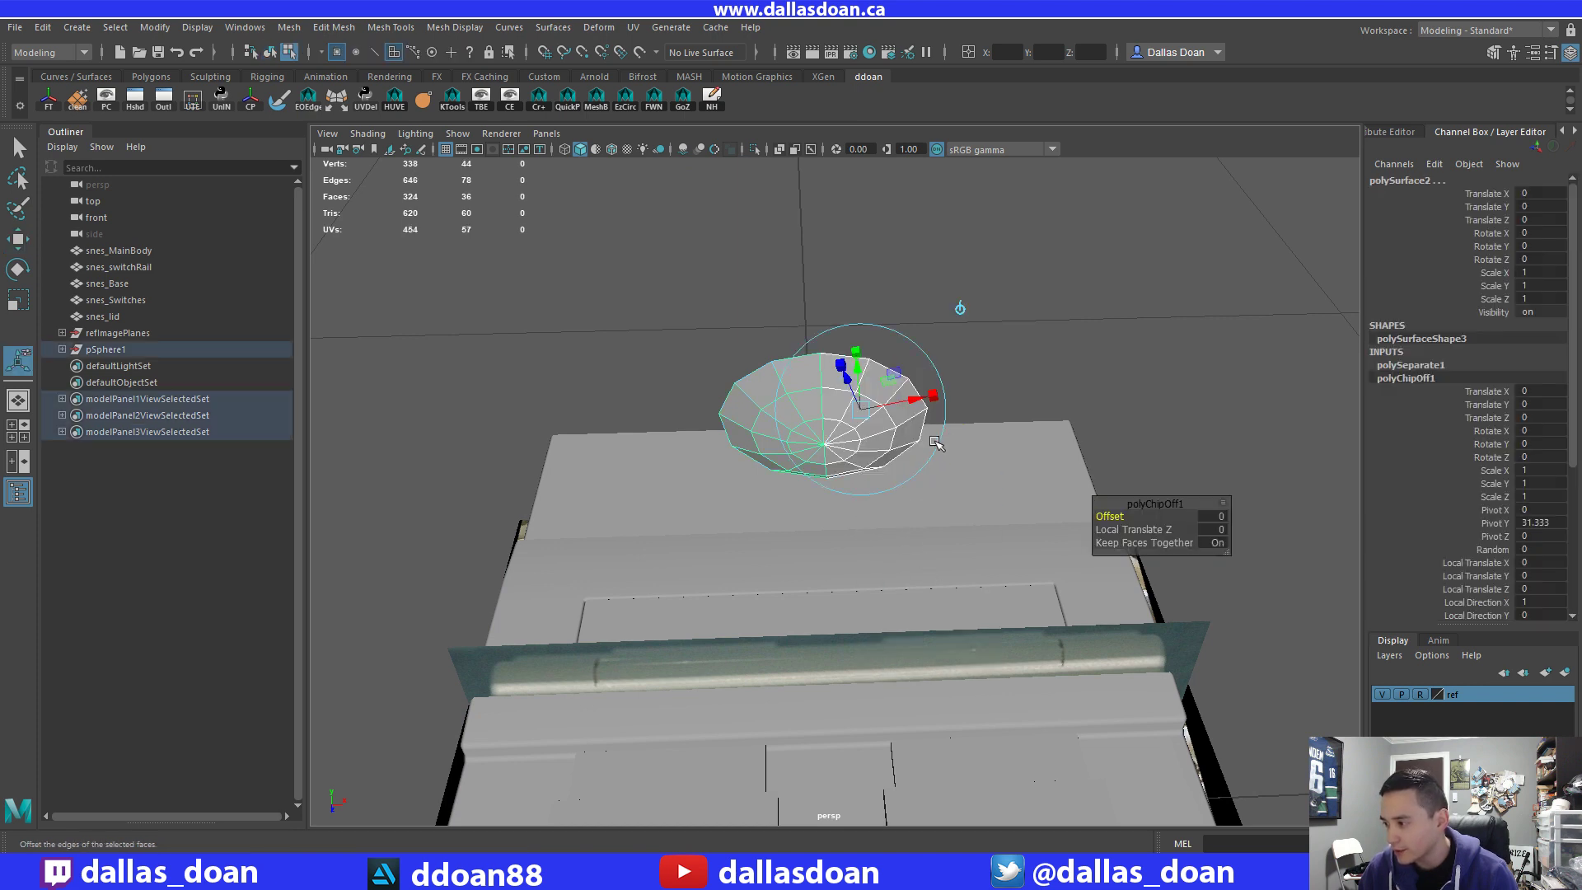
Snap the right half's pivot to the bowl's centre vertex, then try moving the half sideways and undo the move.
{"action": "left_click", "coordinate": [942, 408]}
{"action": "left_click", "coordinate": [880, 409]}
{"action": "right_click_drag", "start_coordinate": [878, 389], "coordinate": [879, 489]}
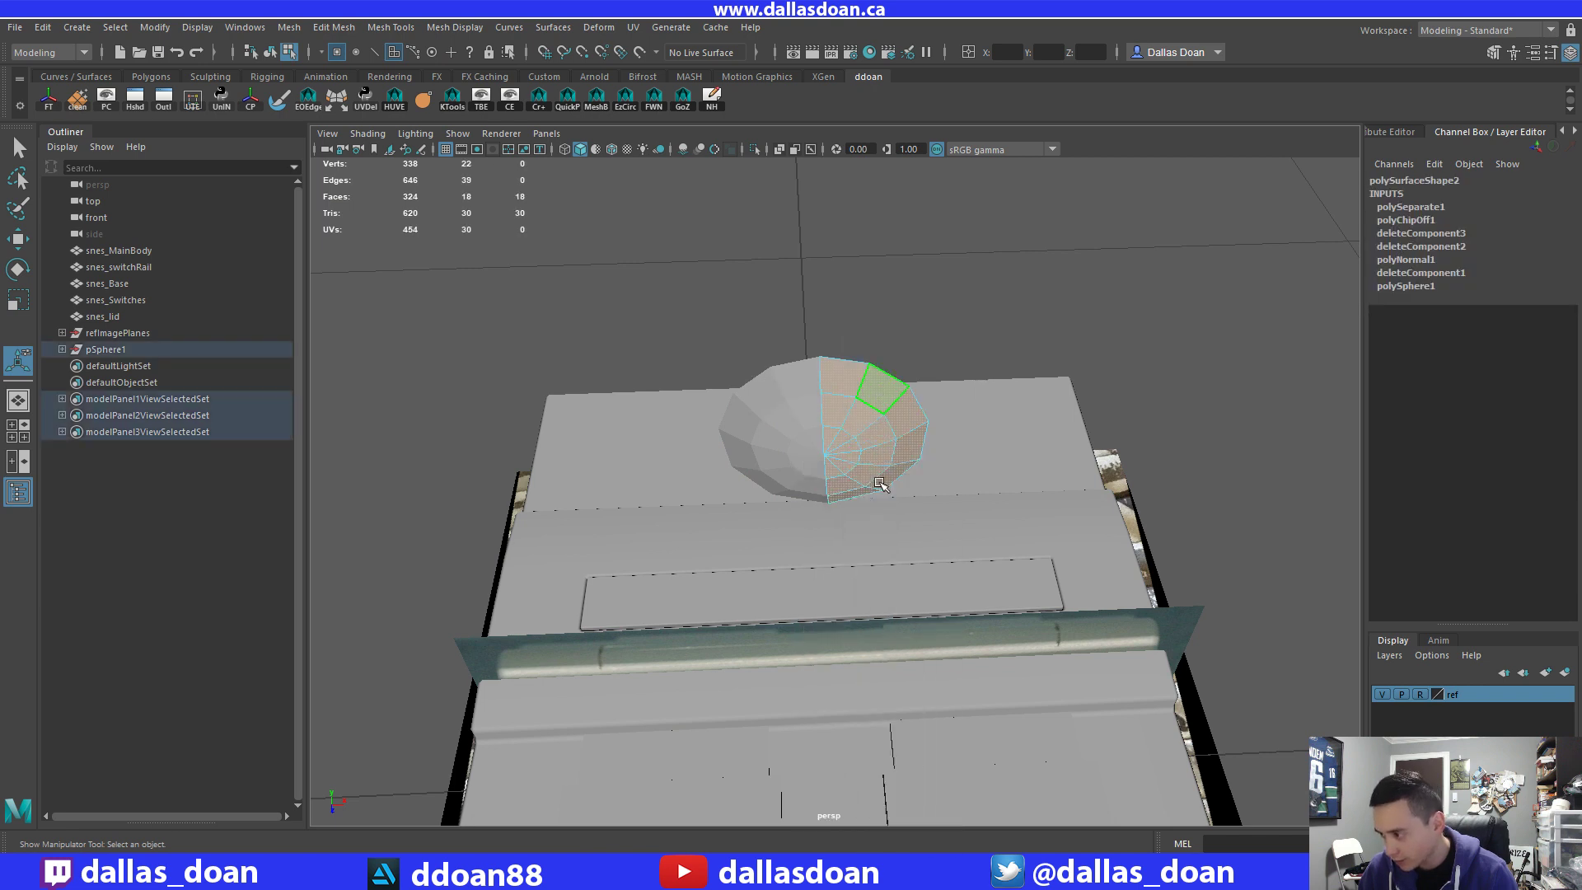
{"action": "key", "text": "w"}
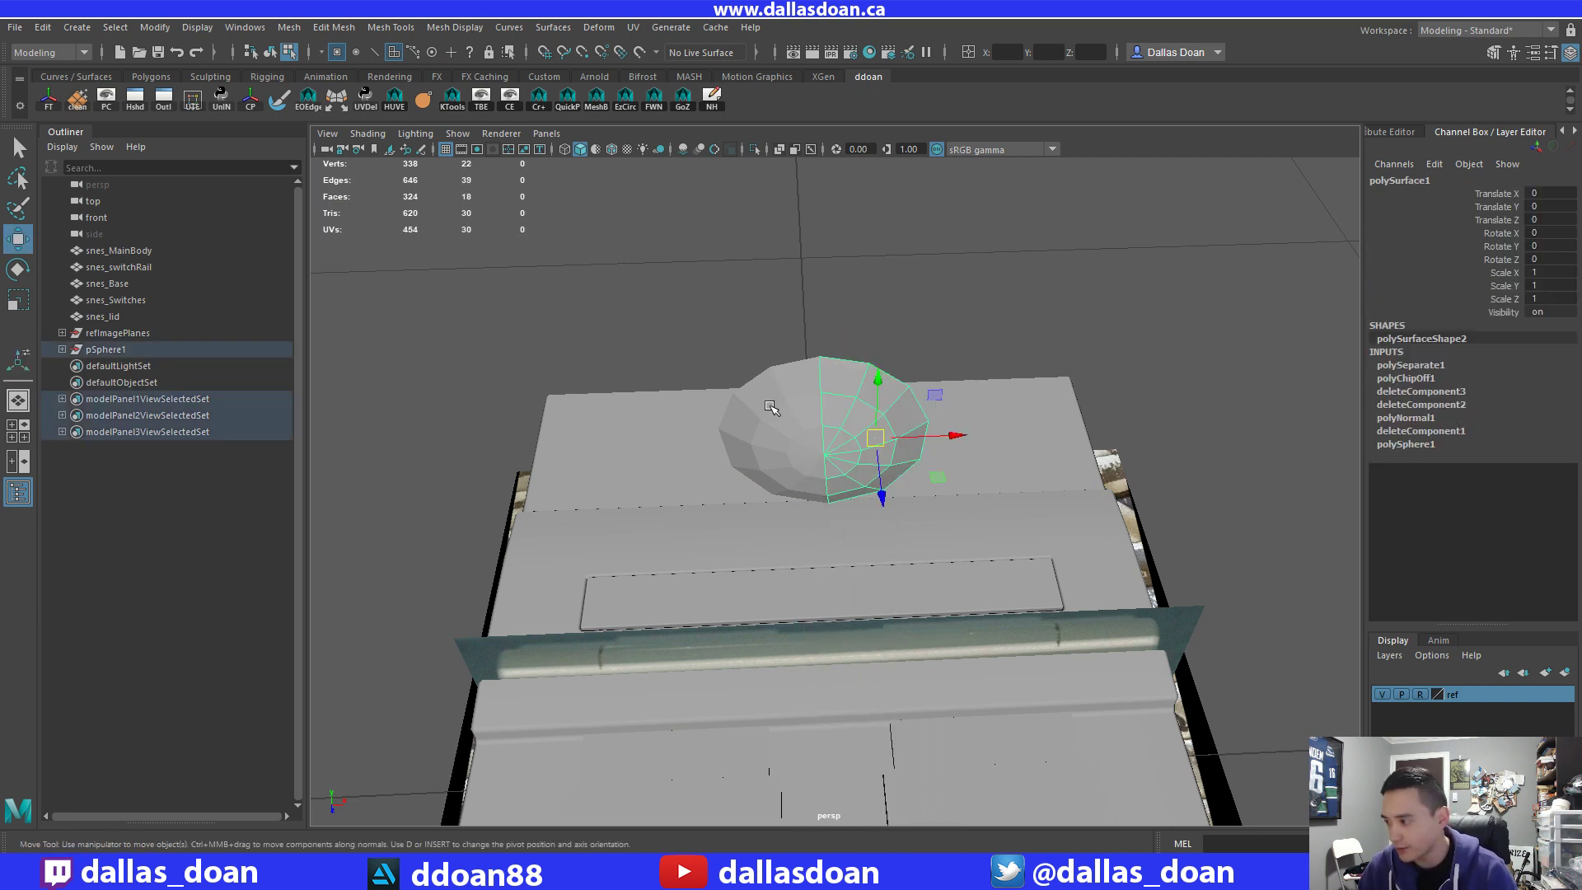
{"action": "left_click_drag", "start_coordinate": [872, 440], "coordinate": [824, 455]}
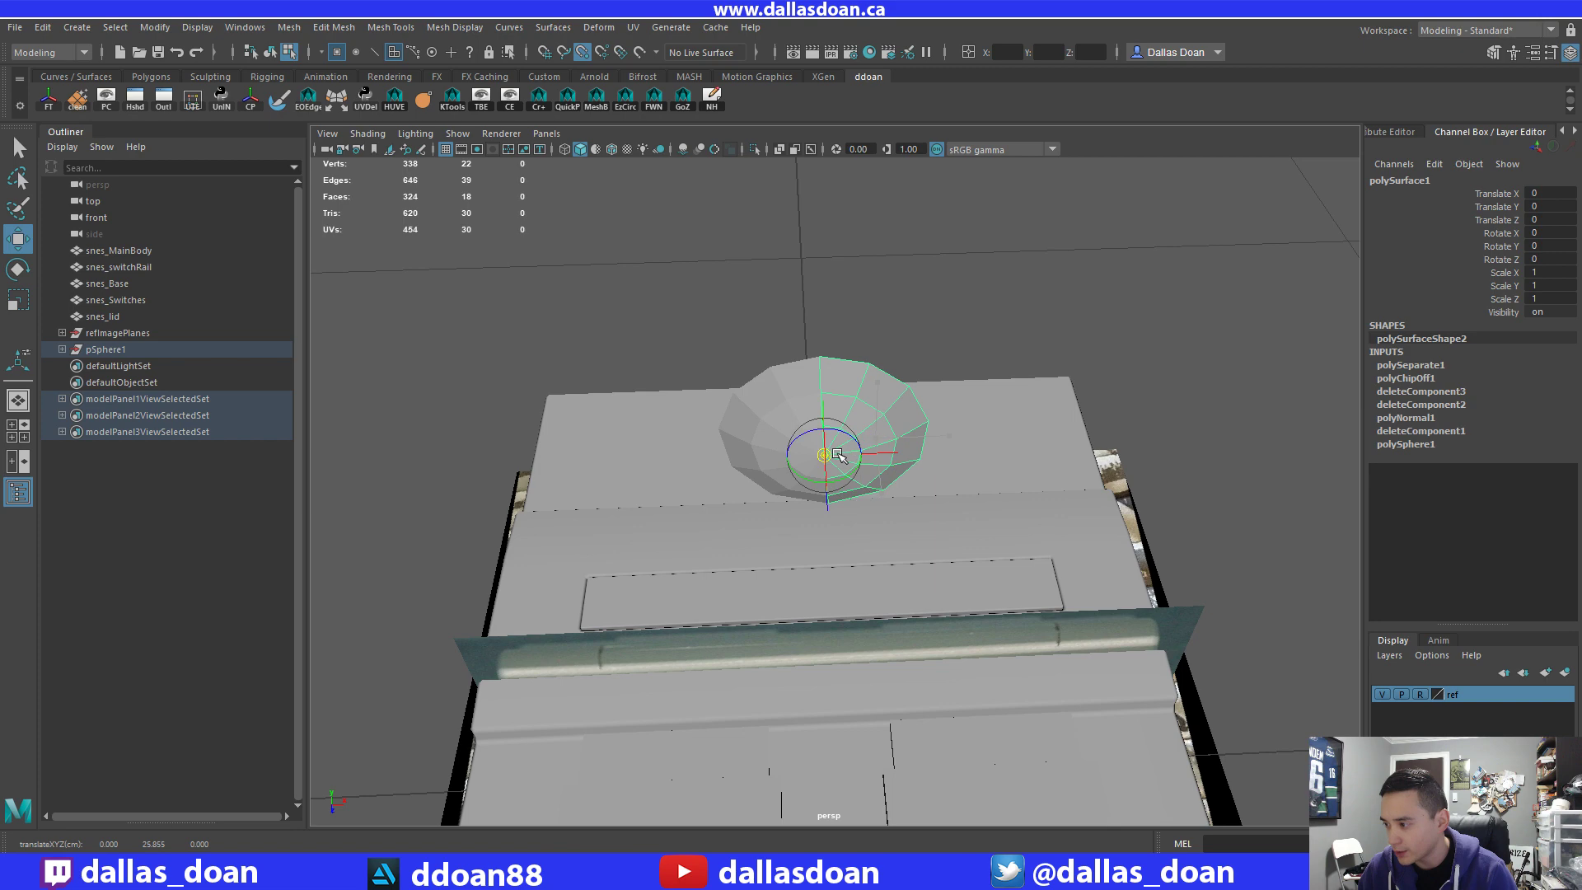
{"action": "right_click_drag", "start_coordinate": [903, 467], "coordinate": [832, 467], "text": "alt"}
{"action": "left_click_drag", "start_coordinate": [832, 467], "coordinate": [857, 502], "text": "alt"}
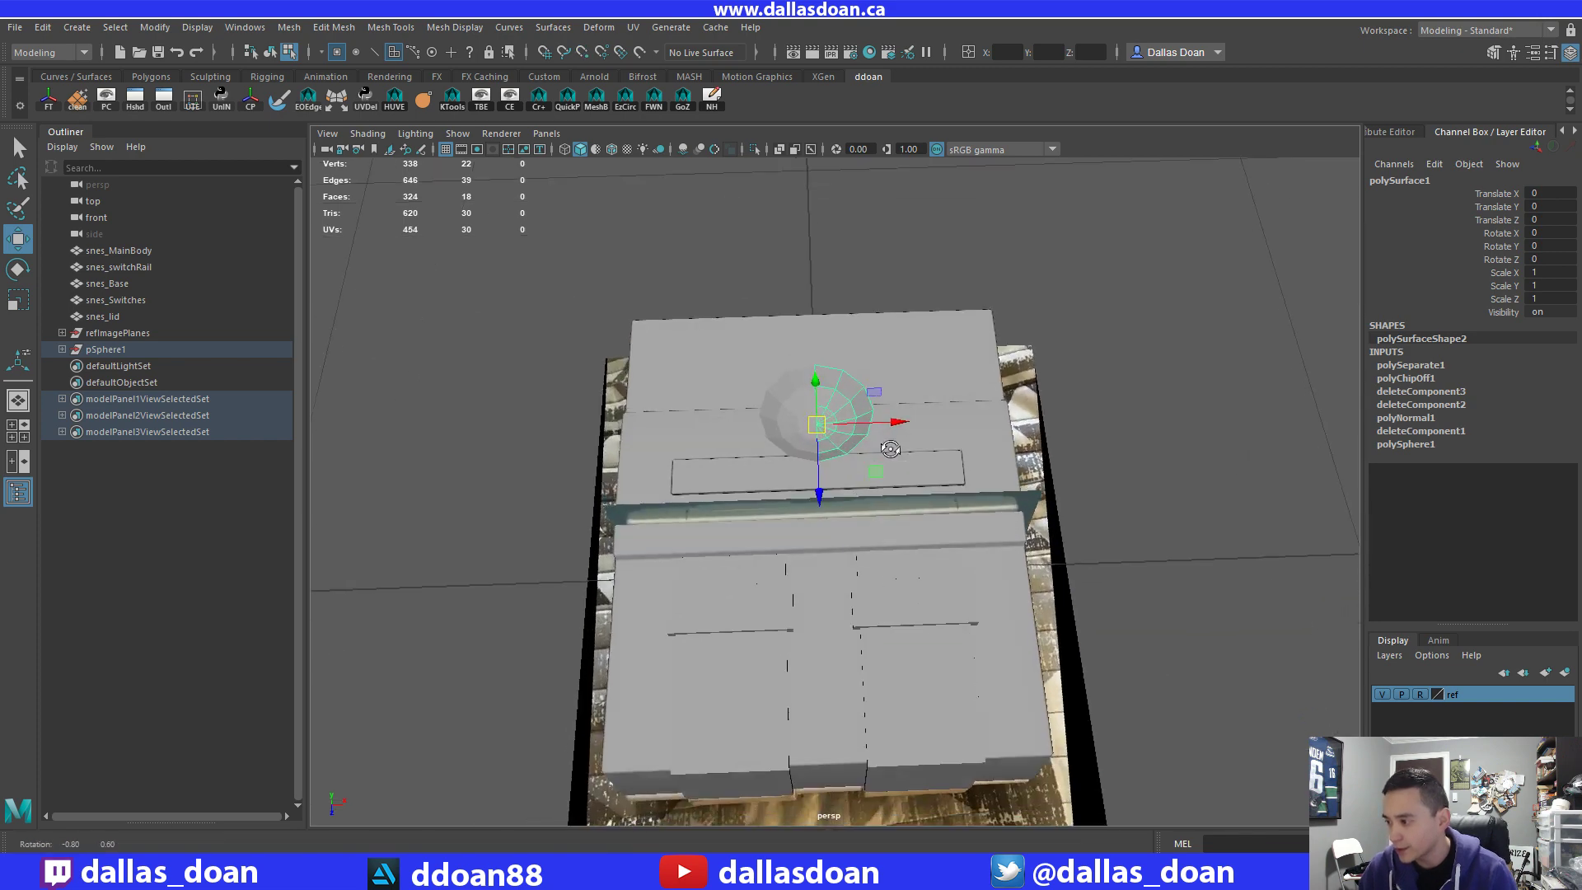
{"action": "left_click_drag", "start_coordinate": [893, 421], "coordinate": [1092, 411]}
{"action": "key", "text": "ctrl+z"}
Turn off isolation in the top view and enable X-ray shading to reveal the reference image.
{"action": "key", "text": "space"}
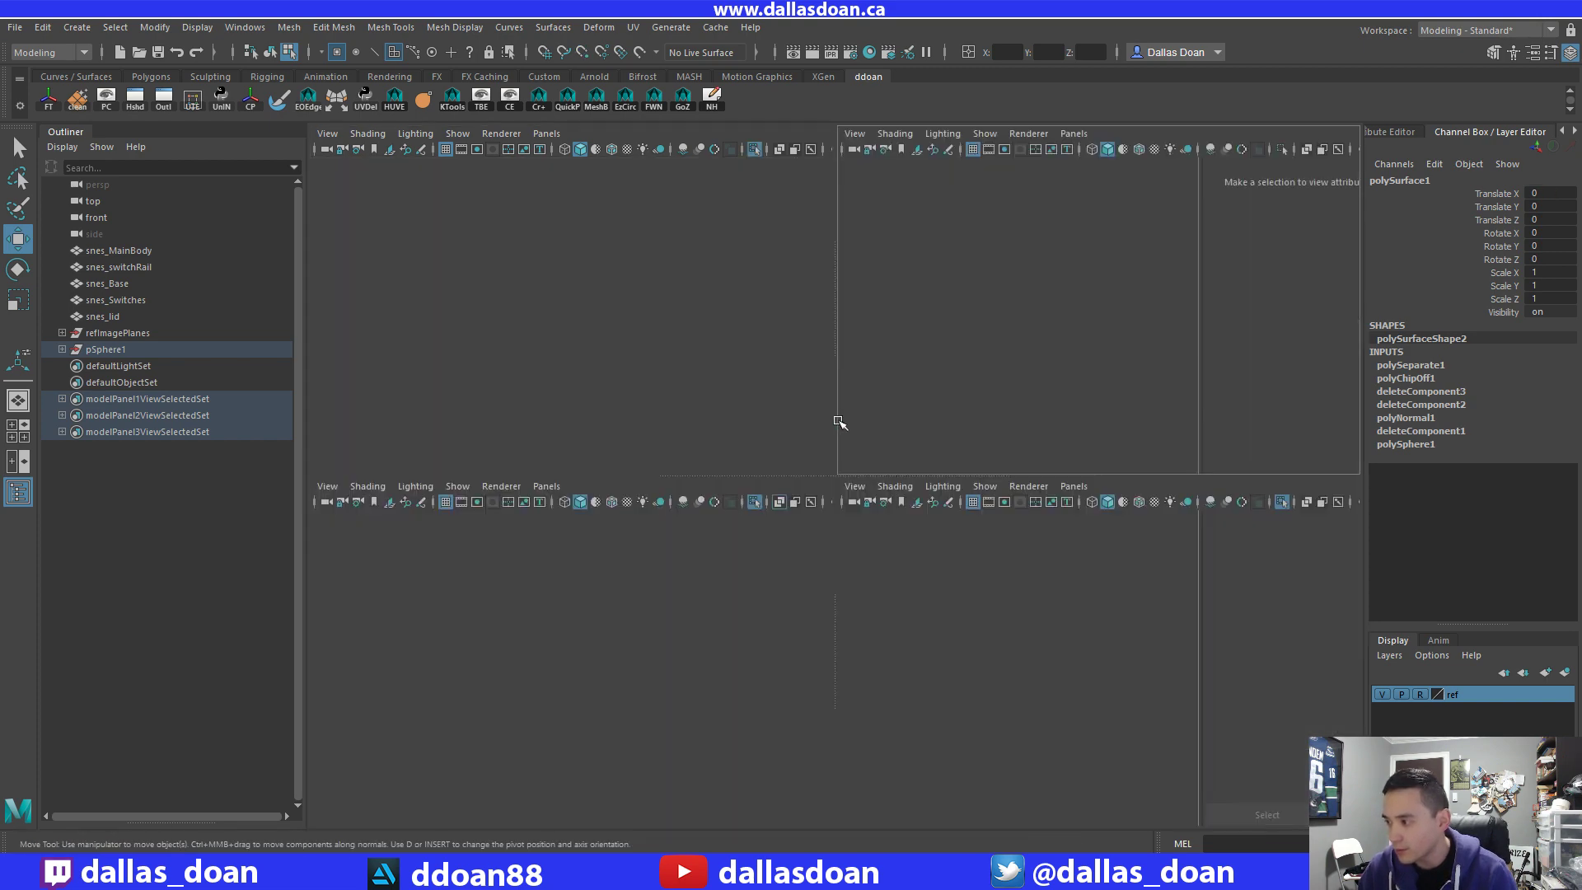
{"action": "key", "text": "space"}
{"action": "key", "text": "ctrl+1"}
{"action": "middle_click_drag", "start_coordinate": [690, 354], "coordinate": [619, 237], "text": "alt"}
{"action": "scroll", "coordinate": [794, 426], "scroll_direction": "down", "scroll_amount": 3}
{"action": "scroll", "coordinate": [793, 426], "scroll_direction": "down", "scroll_amount": 2}
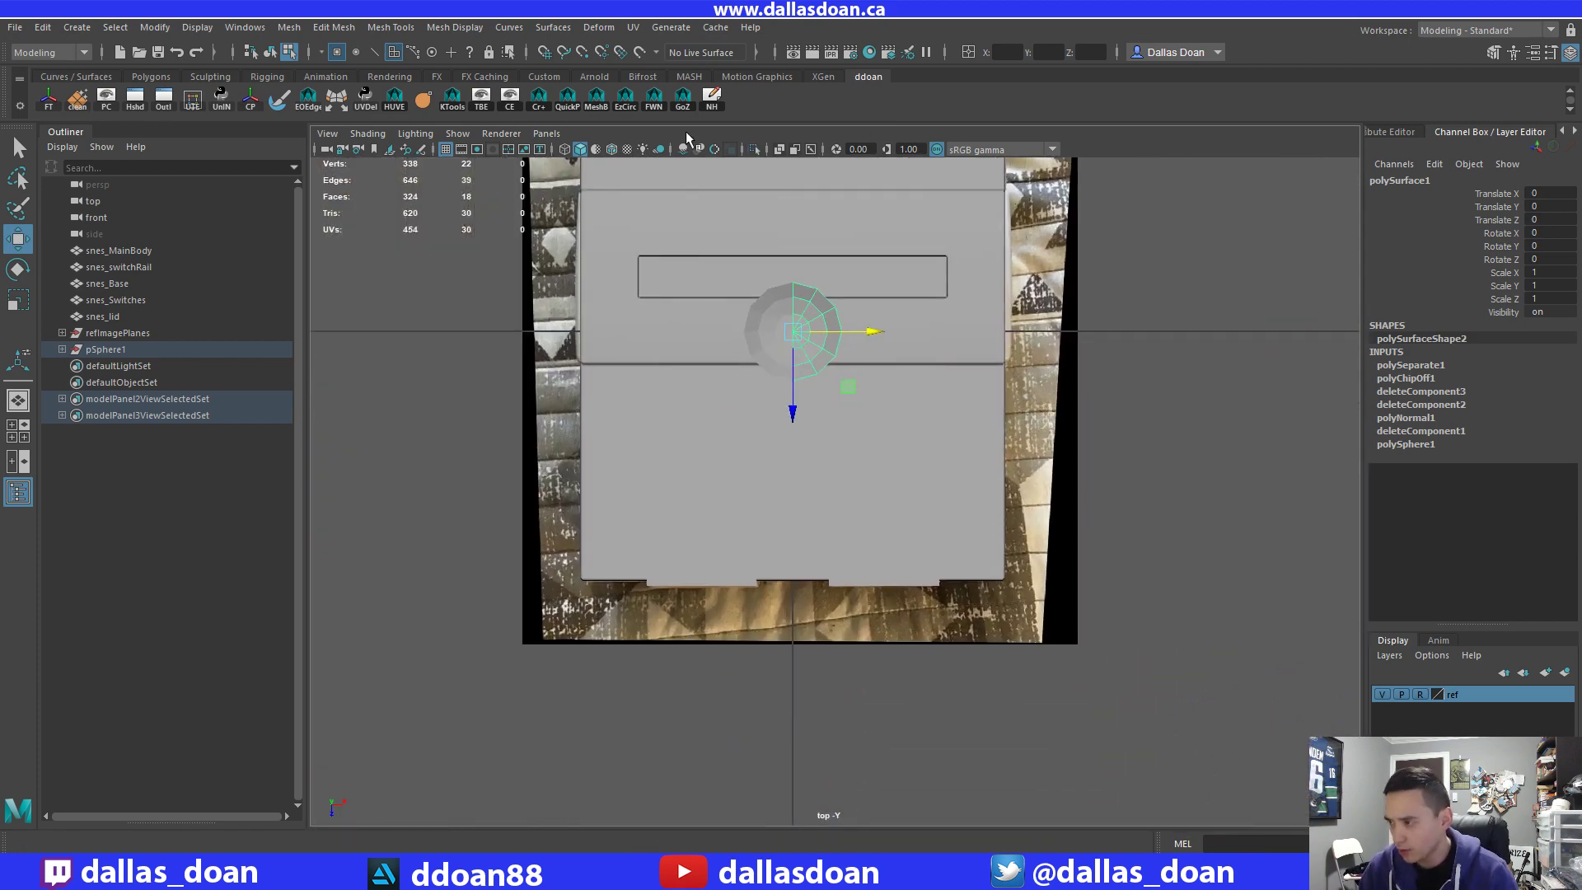
{"action": "left_click", "coordinate": [778, 149]}
{"action": "scroll", "coordinate": [790, 371], "scroll_direction": "up", "scroll_amount": 3}
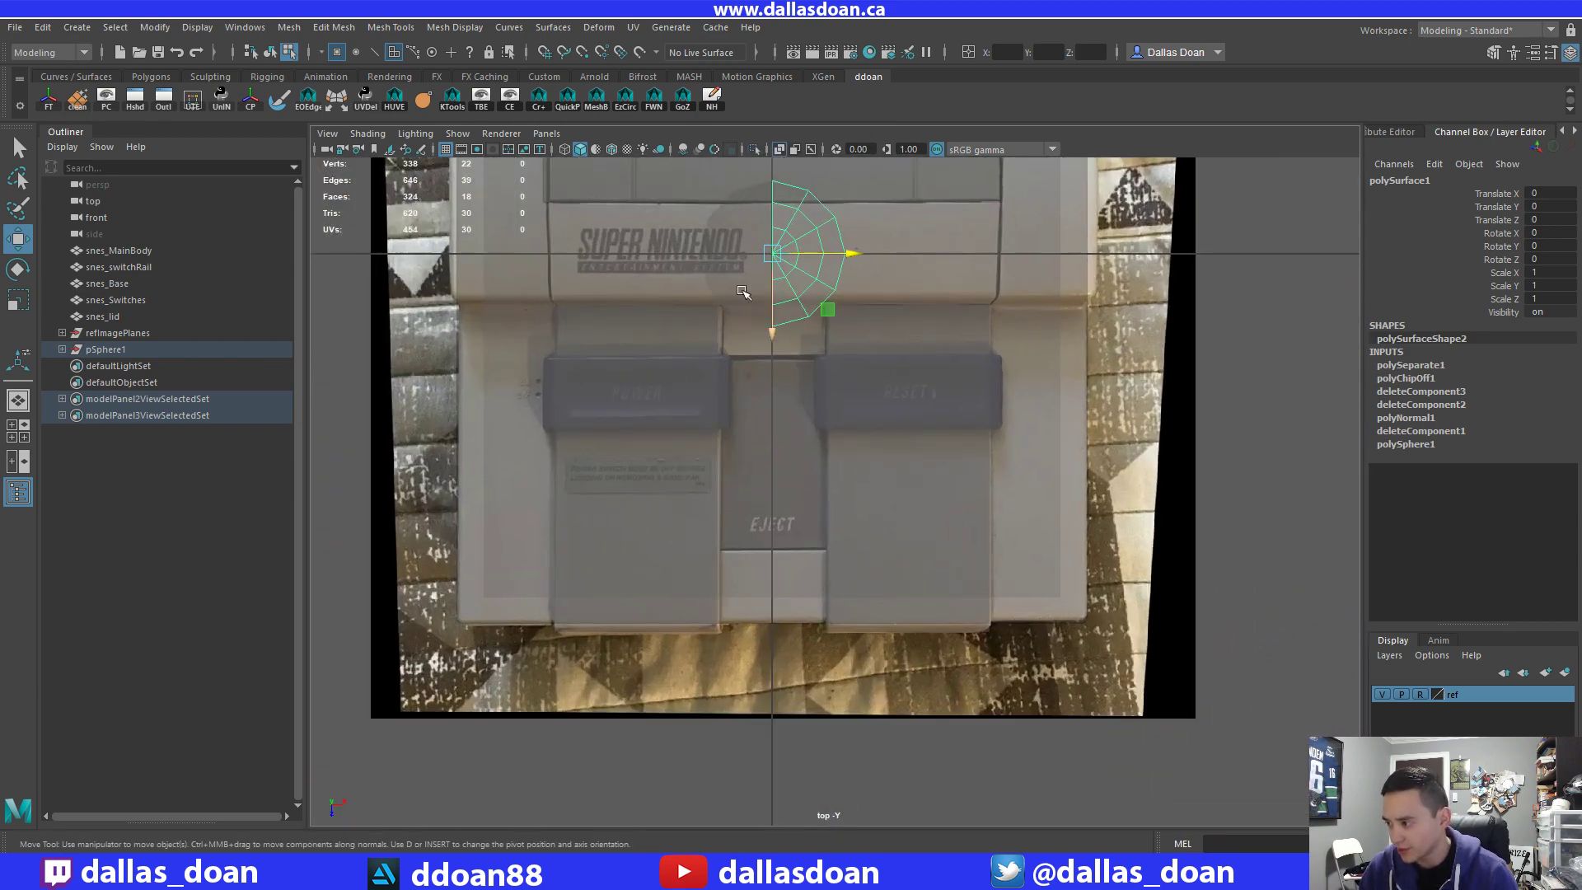
{"action": "middle_click_drag", "start_coordinate": [746, 329], "coordinate": [752, 370], "text": "alt"}
Move both bowl halves over the Reset switch in the top view and scale them uniformly to about 0.35.
{"action": "left_click", "coordinate": [752, 363]}
{"action": "key", "text": "F8"}
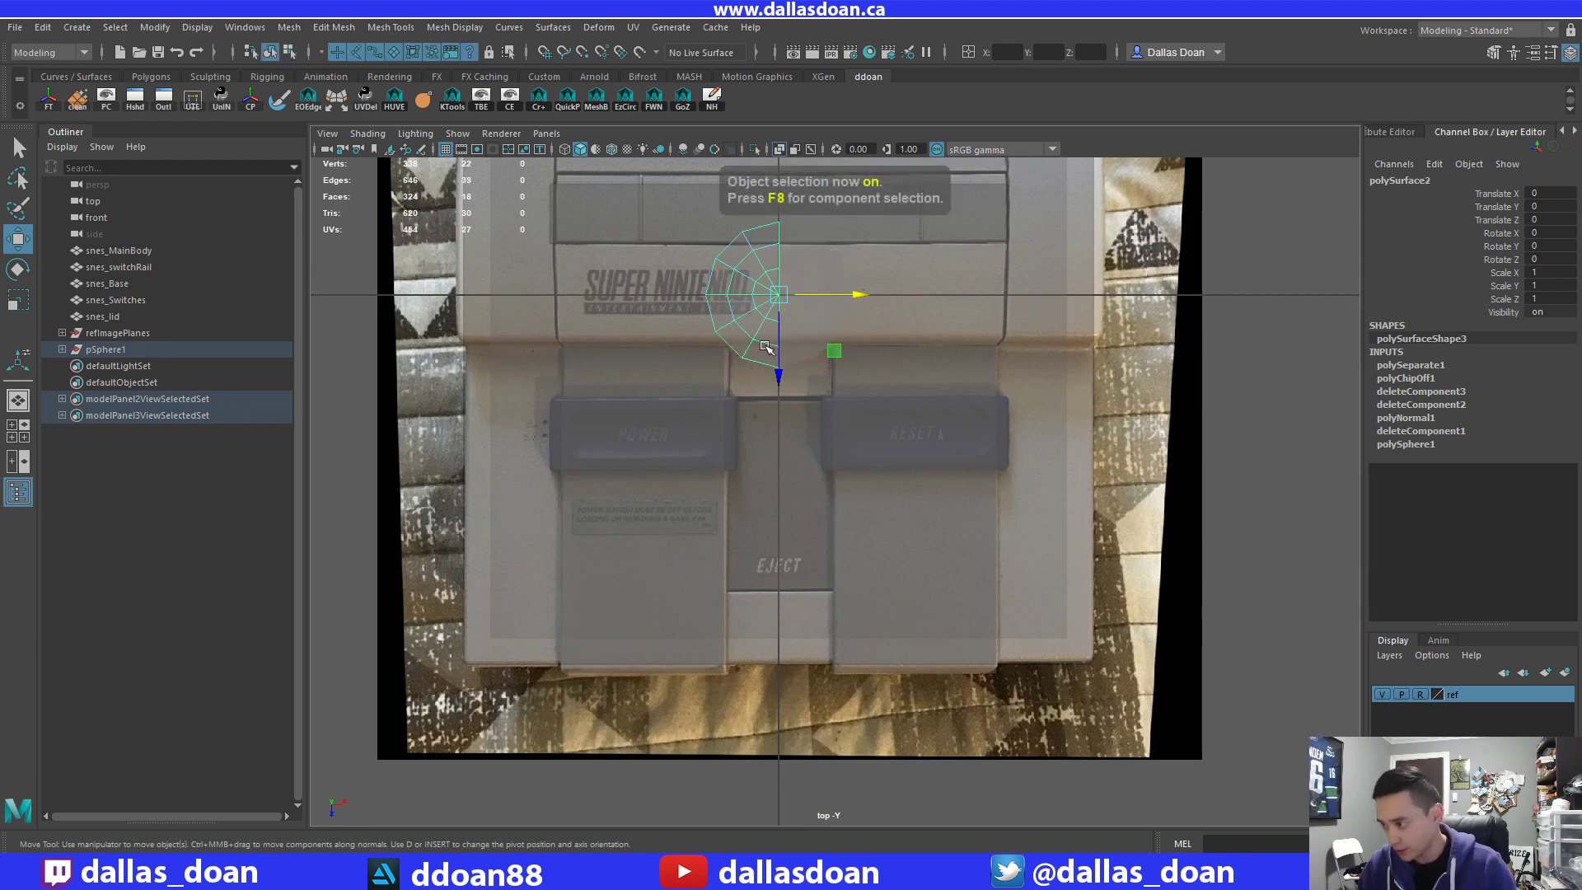
{"action": "left_click_drag", "start_coordinate": [788, 364], "coordinate": [793, 501]}
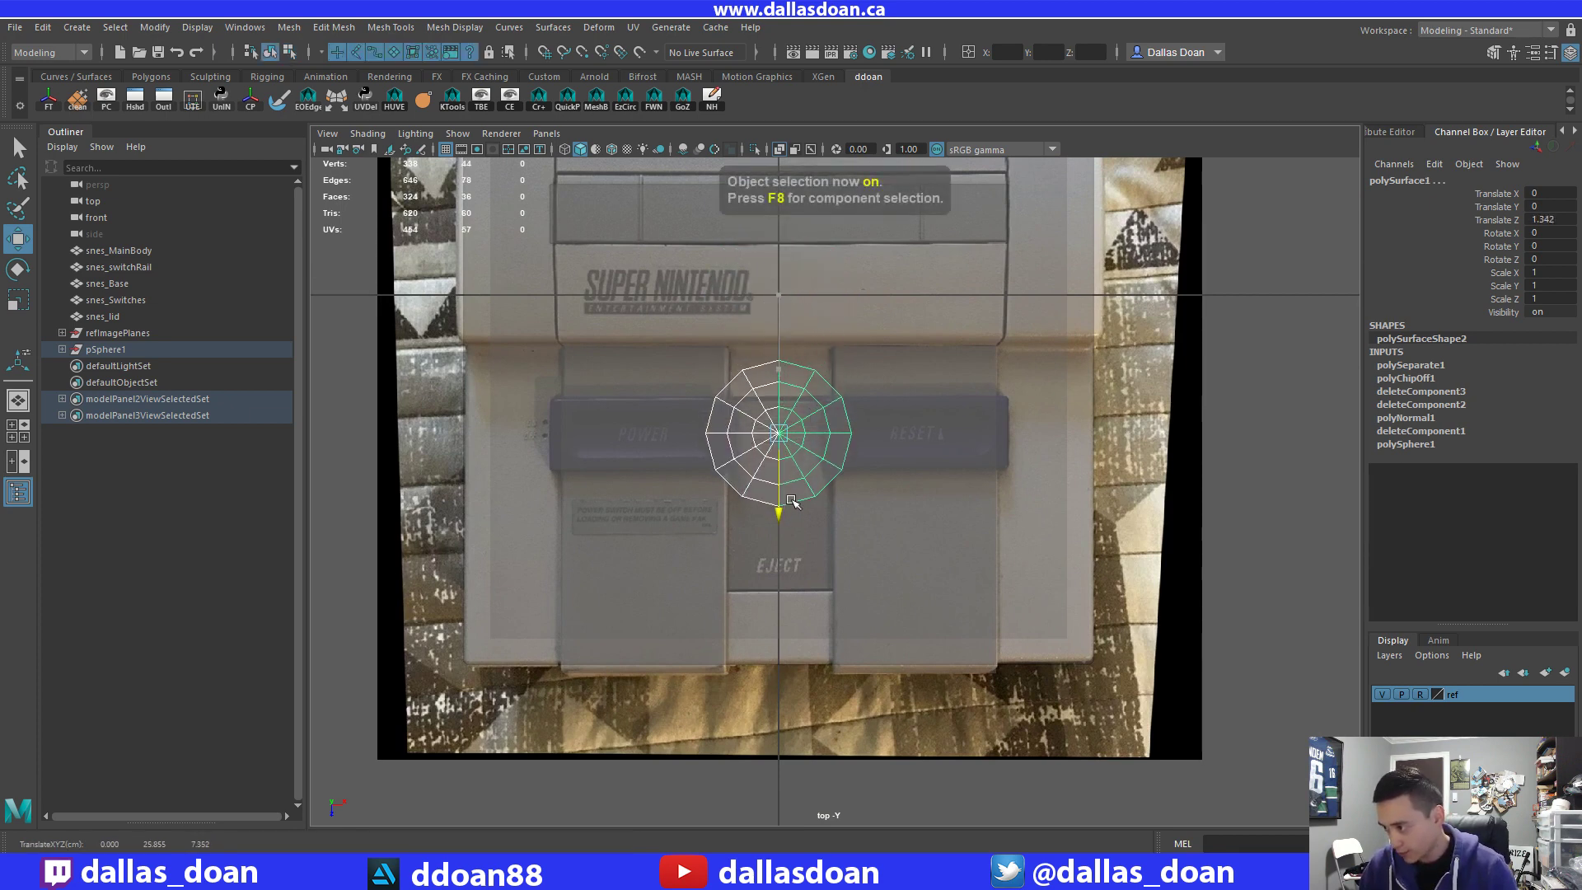
{"action": "left_click_drag", "start_coordinate": [846, 440], "coordinate": [988, 439]}
{"action": "scroll", "coordinate": [987, 439], "scroll_direction": "up", "scroll_amount": 5}
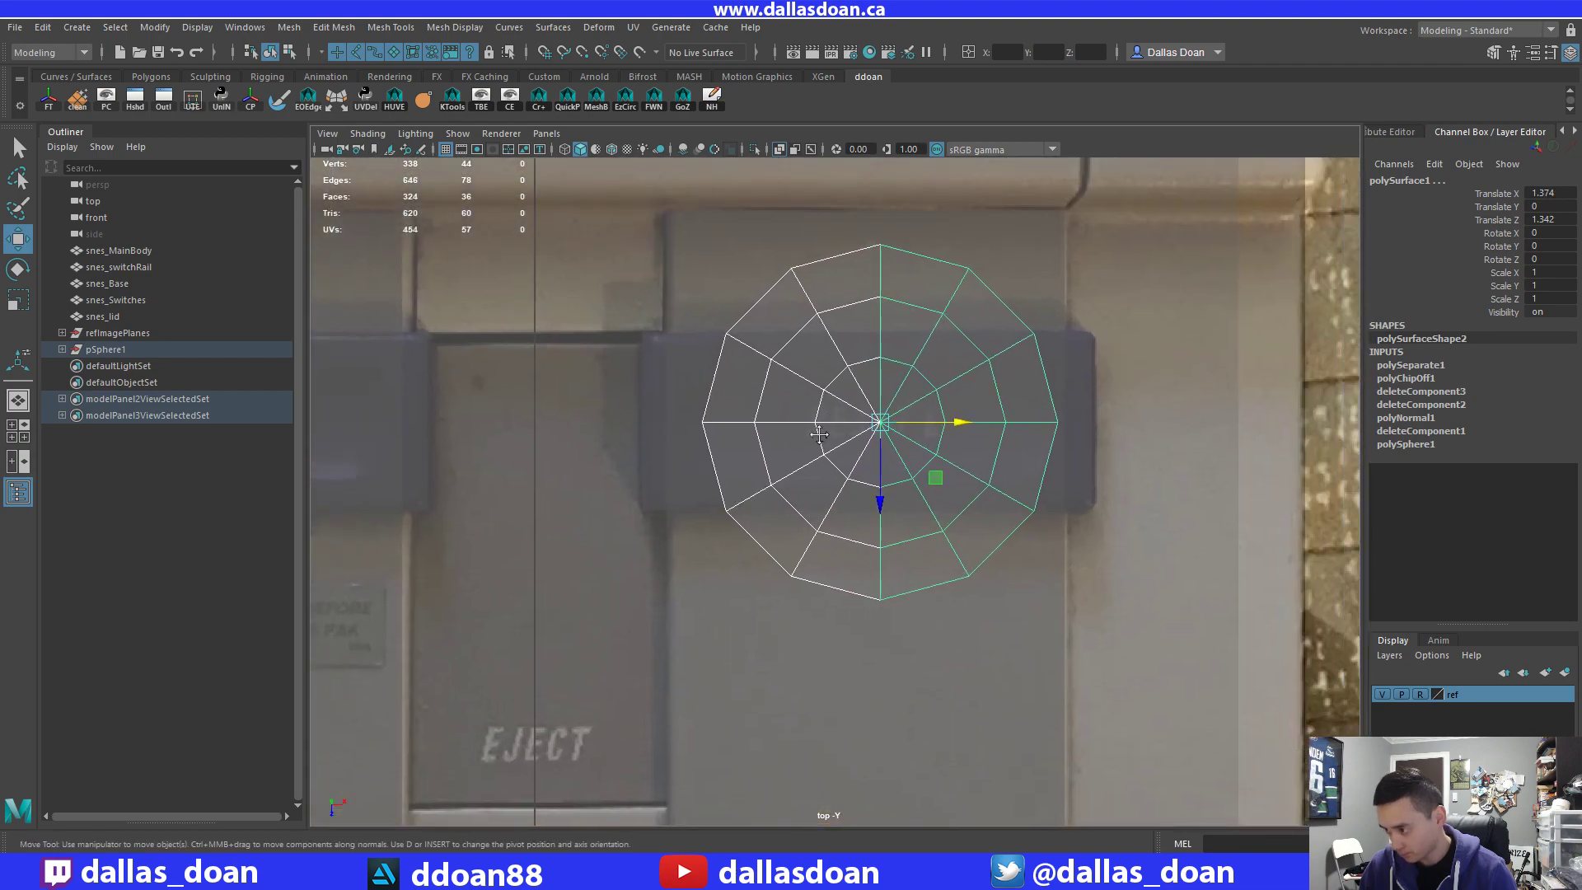
{"action": "key", "text": "r"}
{"action": "left_click_drag", "start_coordinate": [830, 451], "coordinate": [677, 462]}
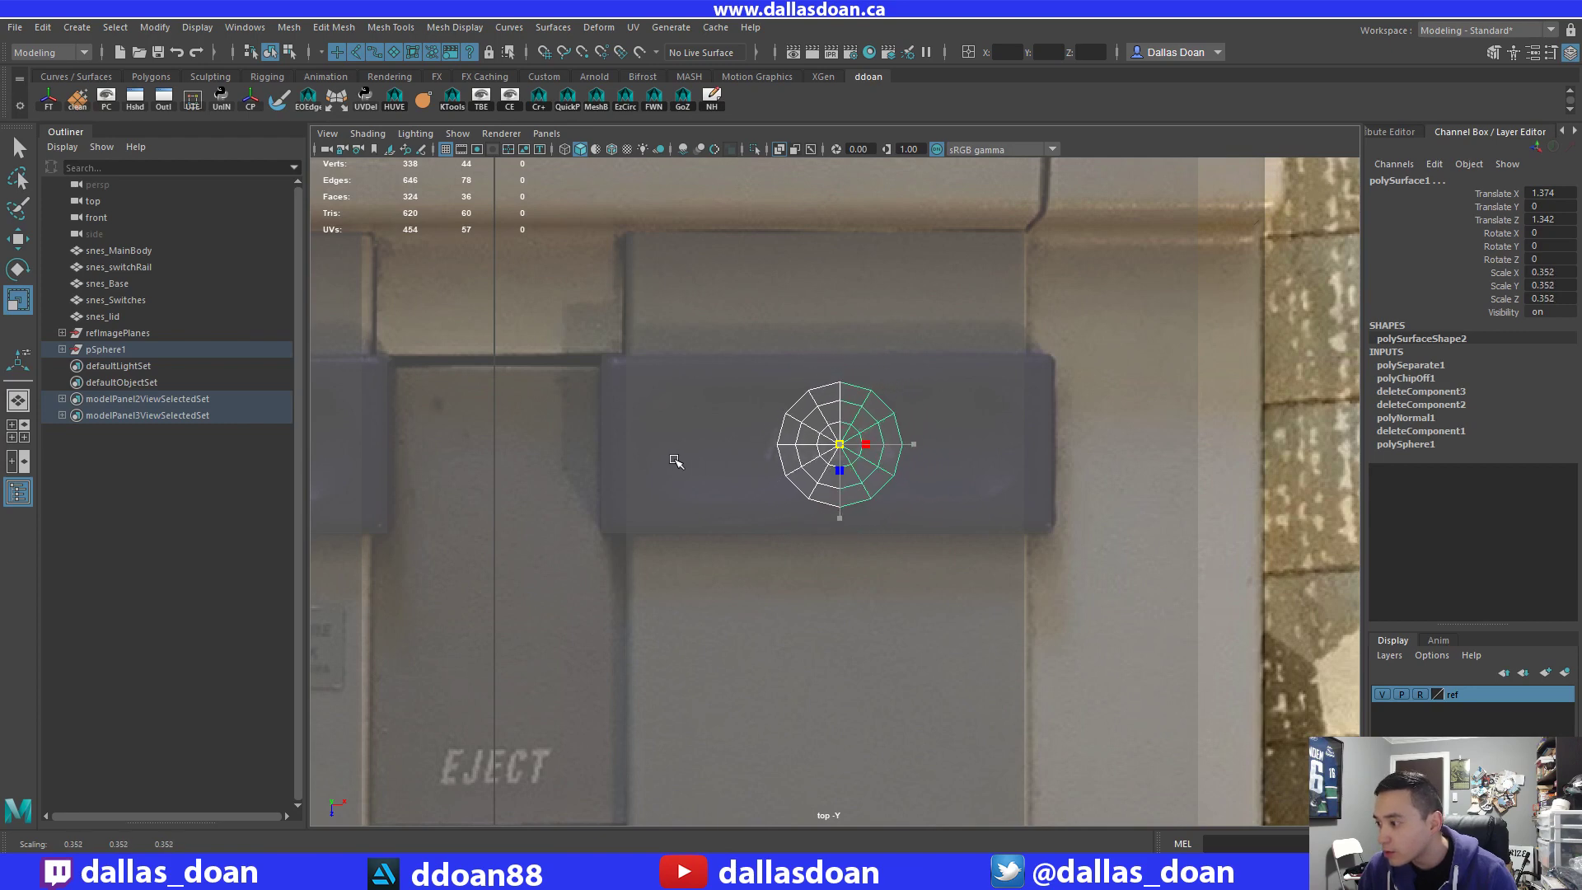
Move the left bowl half along X to the left end of the Reset switch, at about 0.781.
{"action": "middle_click_drag", "start_coordinate": [781, 434], "coordinate": [776, 461], "text": "alt"}
{"action": "key", "text": "w"}
{"action": "left_click", "coordinate": [778, 467]}
{"action": "left_click_drag", "start_coordinate": [886, 470], "coordinate": [746, 491]}
Hide the console's main body, switch rail, base, switches and lid so only the bowl halves cover the reference.
{"action": "scroll", "coordinate": [993, 463], "scroll_direction": "down", "scroll_amount": 5}
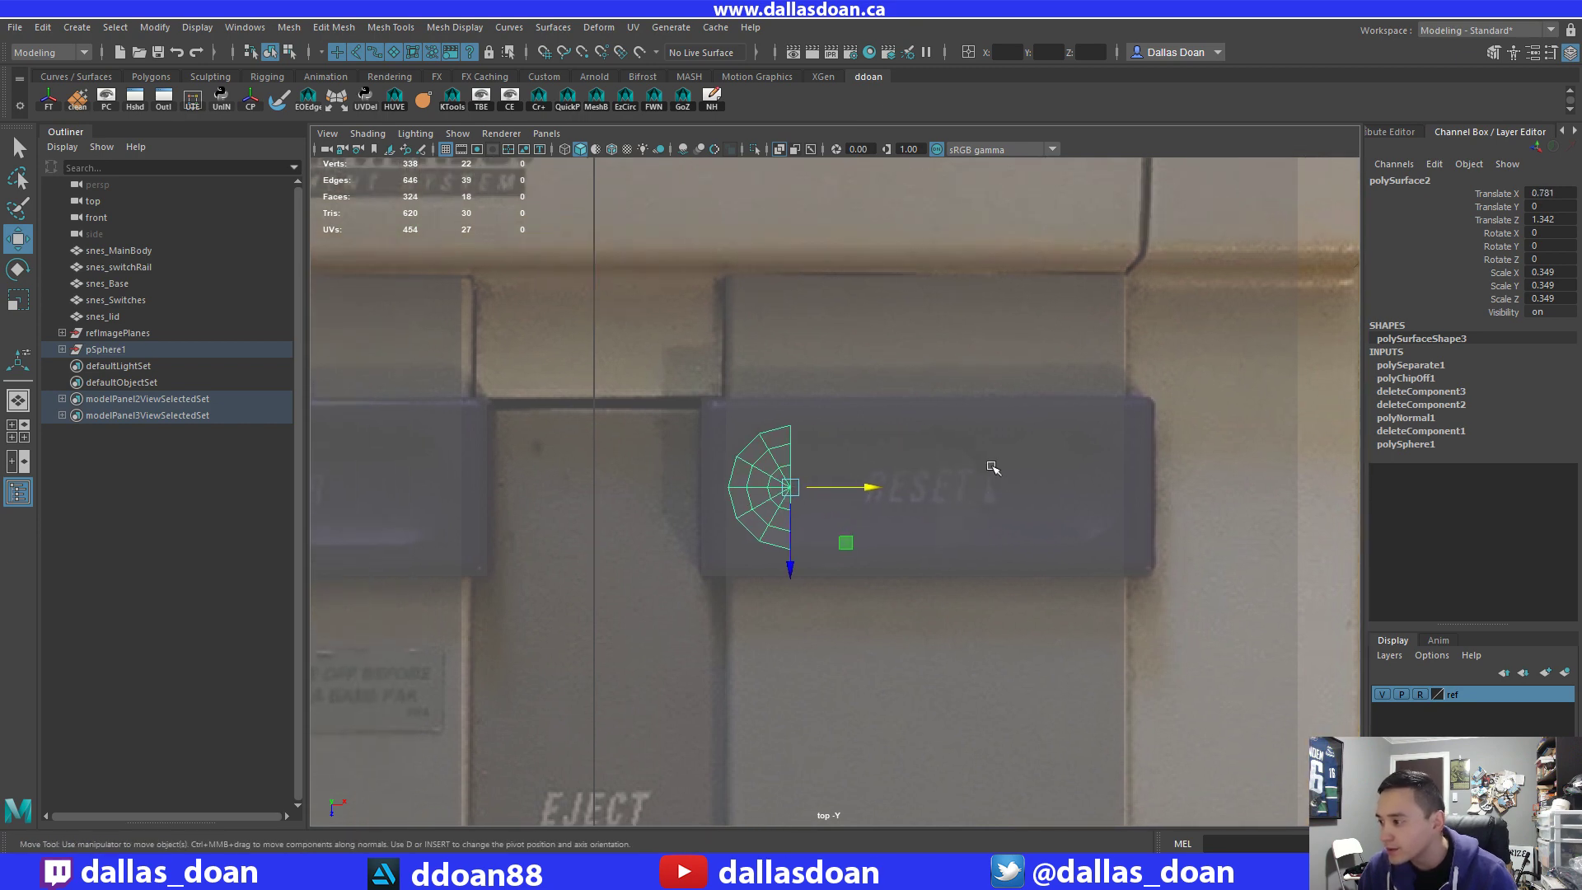
{"action": "scroll", "coordinate": [1022, 454], "scroll_direction": "down", "scroll_amount": 4}
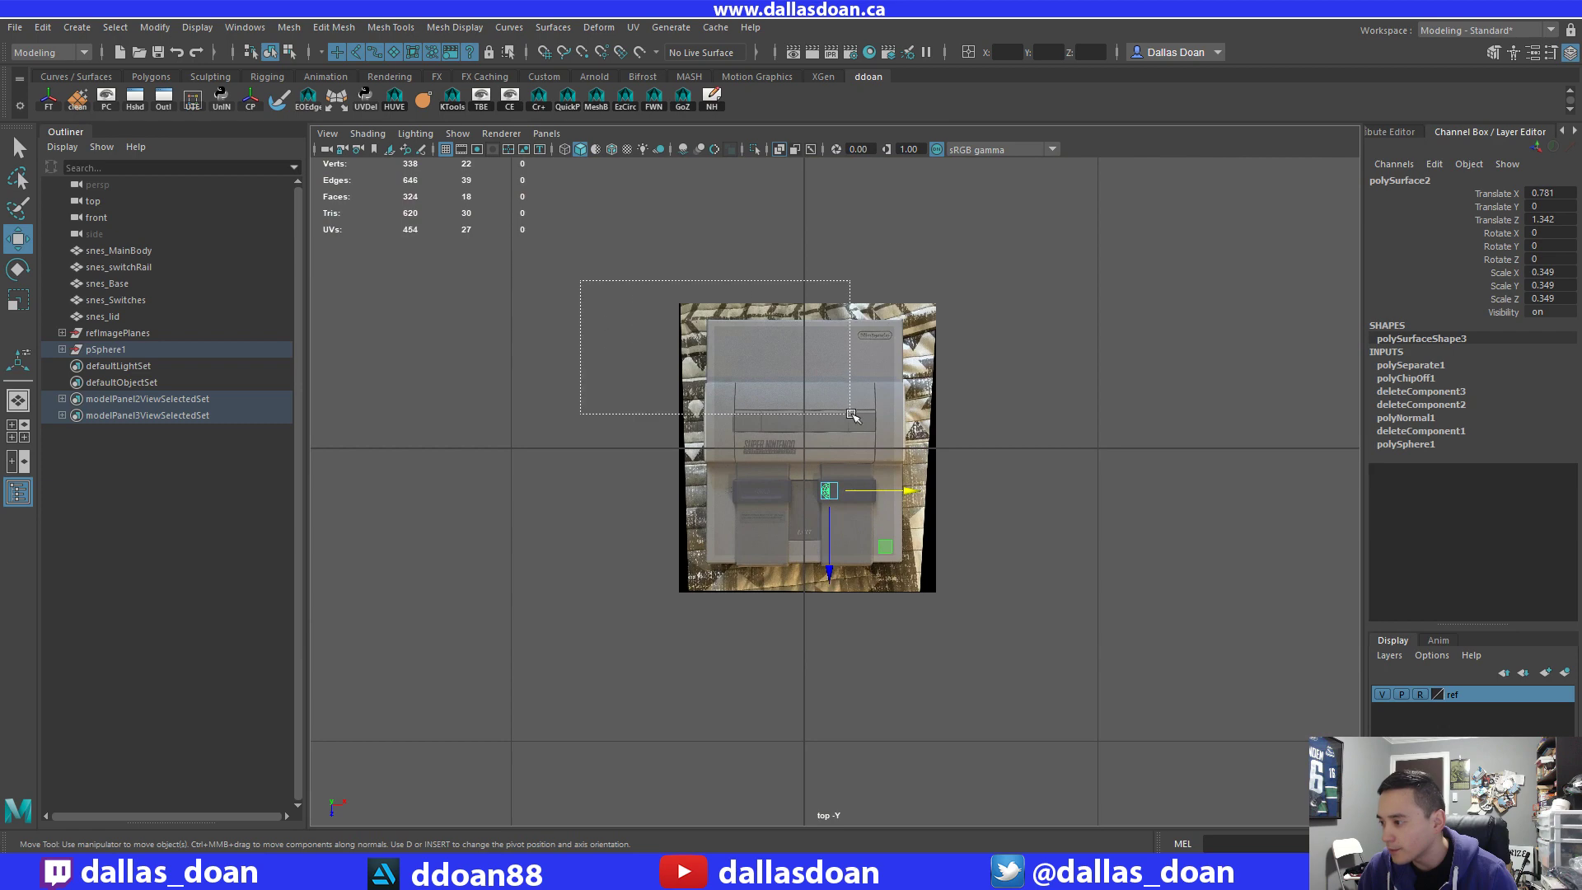
{"action": "left_click_drag", "start_coordinate": [852, 416], "coordinate": [852, 416]}
{"action": "scroll", "coordinate": [1045, 445], "scroll_direction": "up", "scroll_amount": 5}
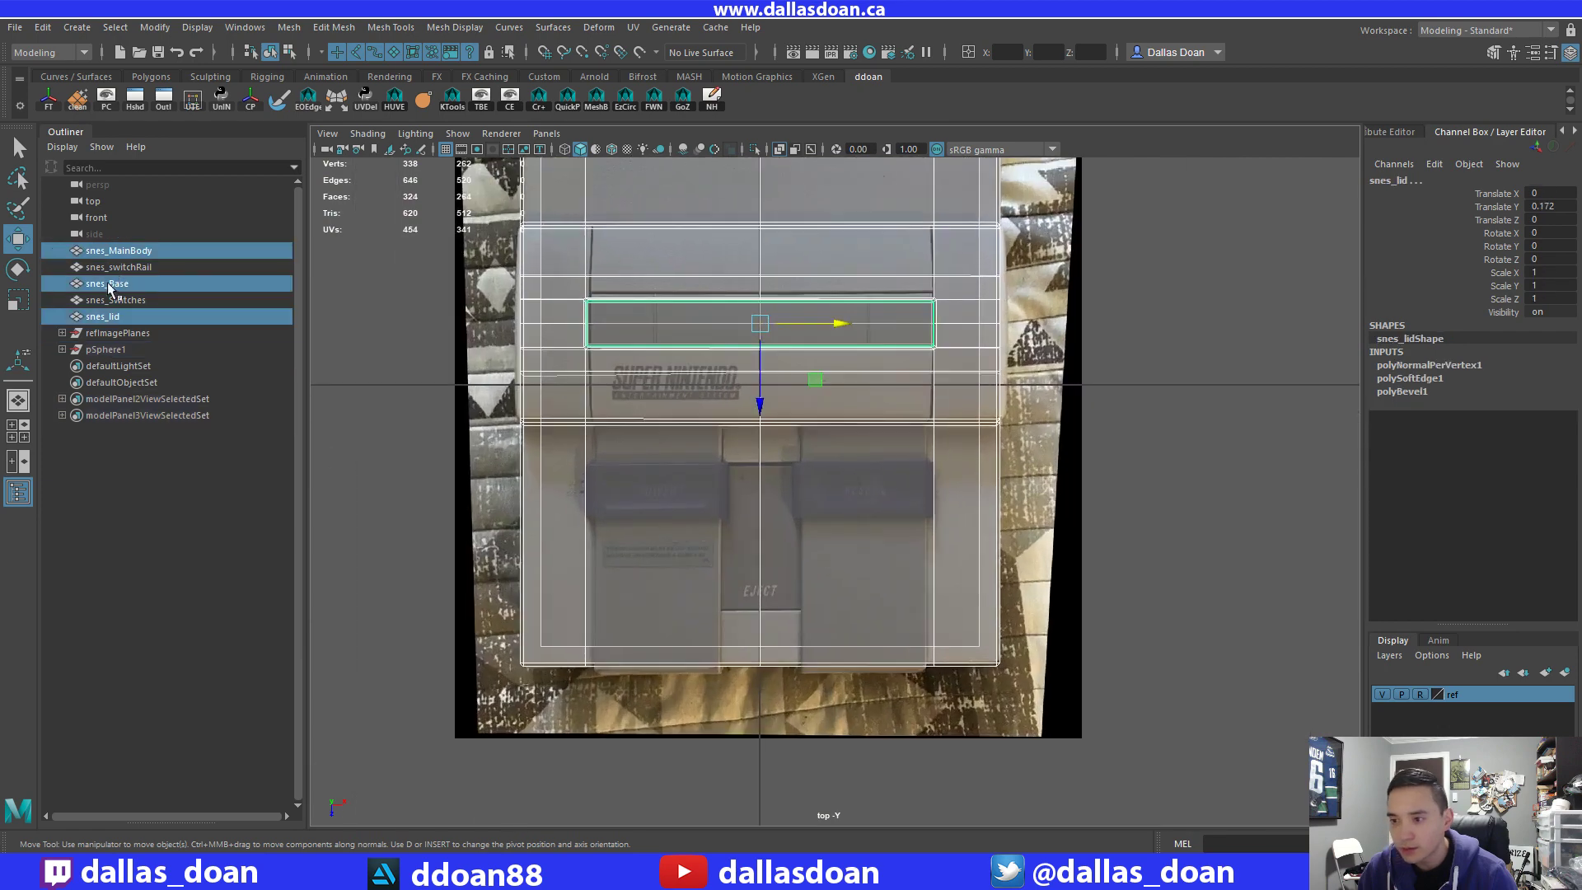
{"action": "left_click", "coordinate": [122, 300], "text": "ctrl"}
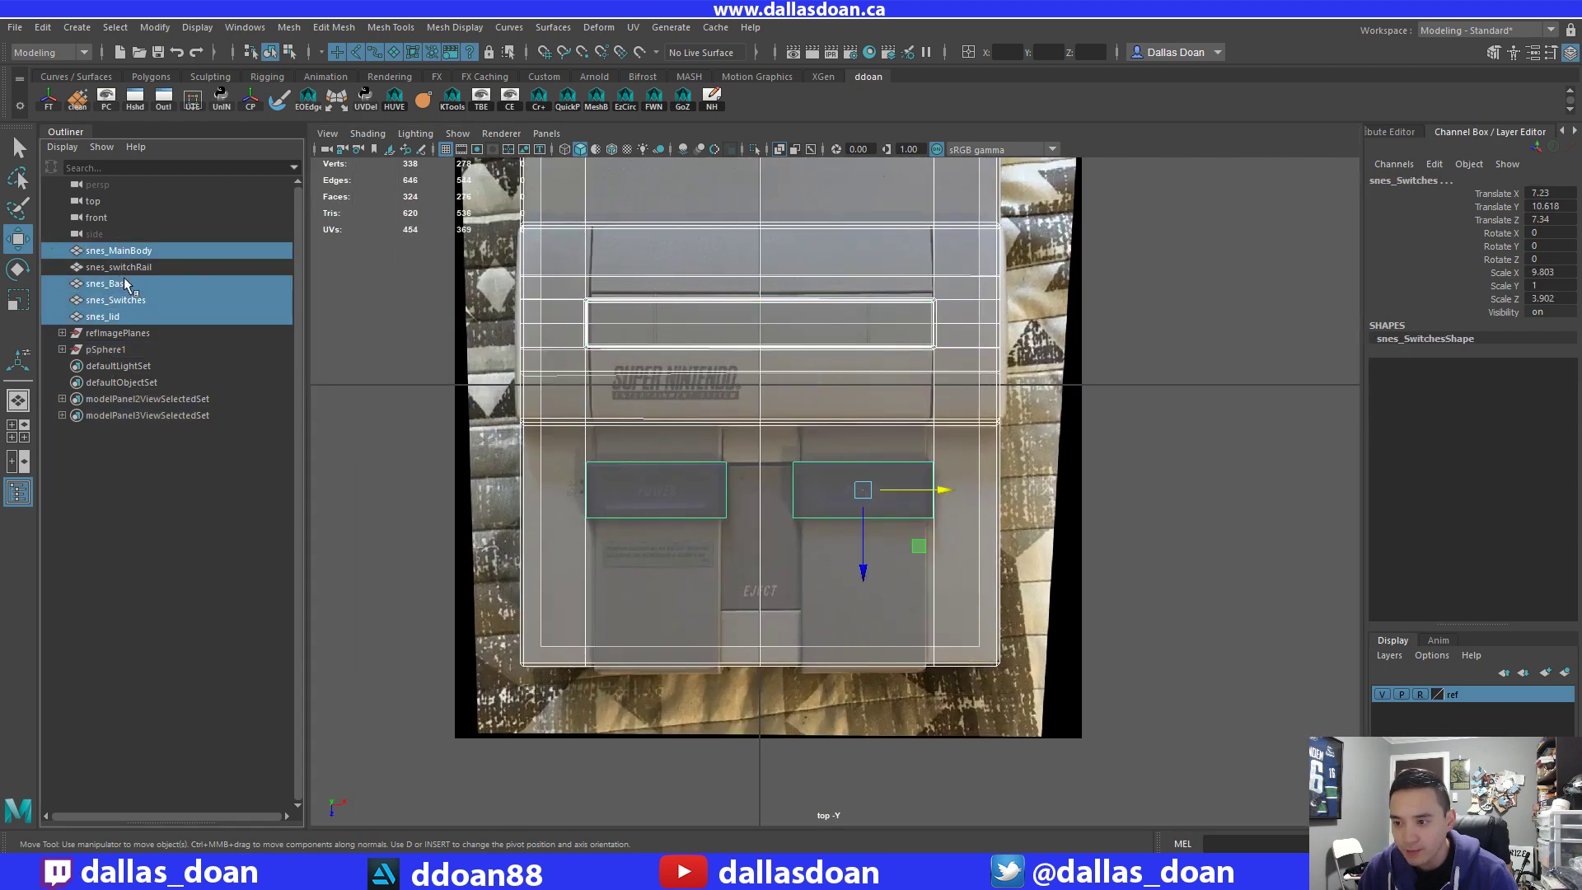
{"action": "left_click", "coordinate": [124, 268], "text": "ctrl"}
{"action": "key", "text": "ctrl+h"}
{"action": "scroll", "coordinate": [849, 519], "scroll_direction": "up", "scroll_amount": 8}
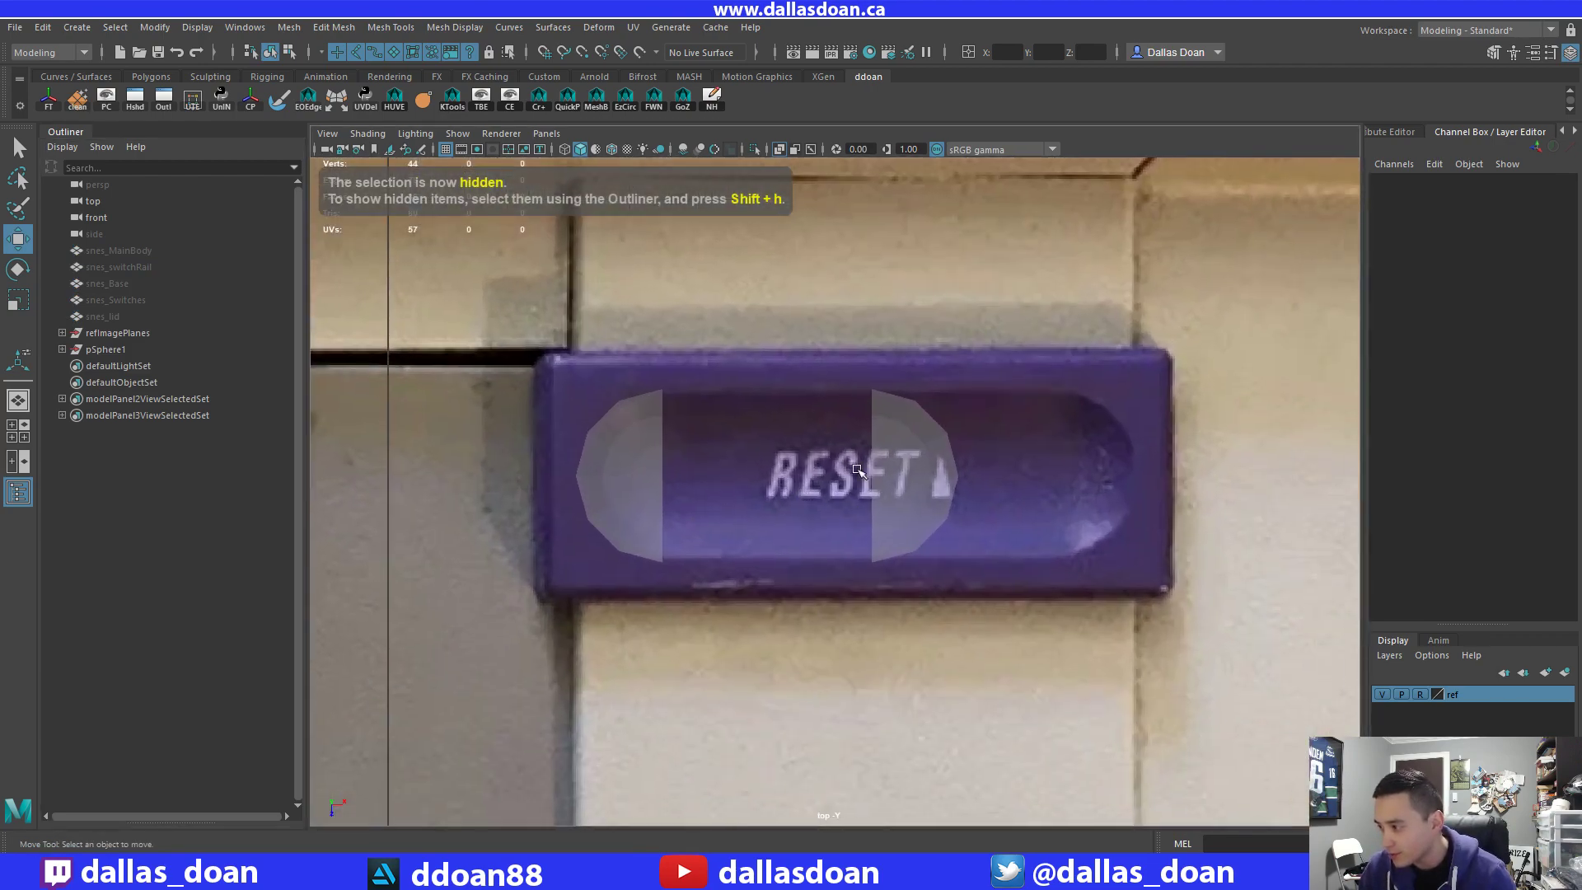
Move the right bowl half along X to the right end of the Reset switch's recess.
{"action": "left_click", "coordinate": [910, 454]}
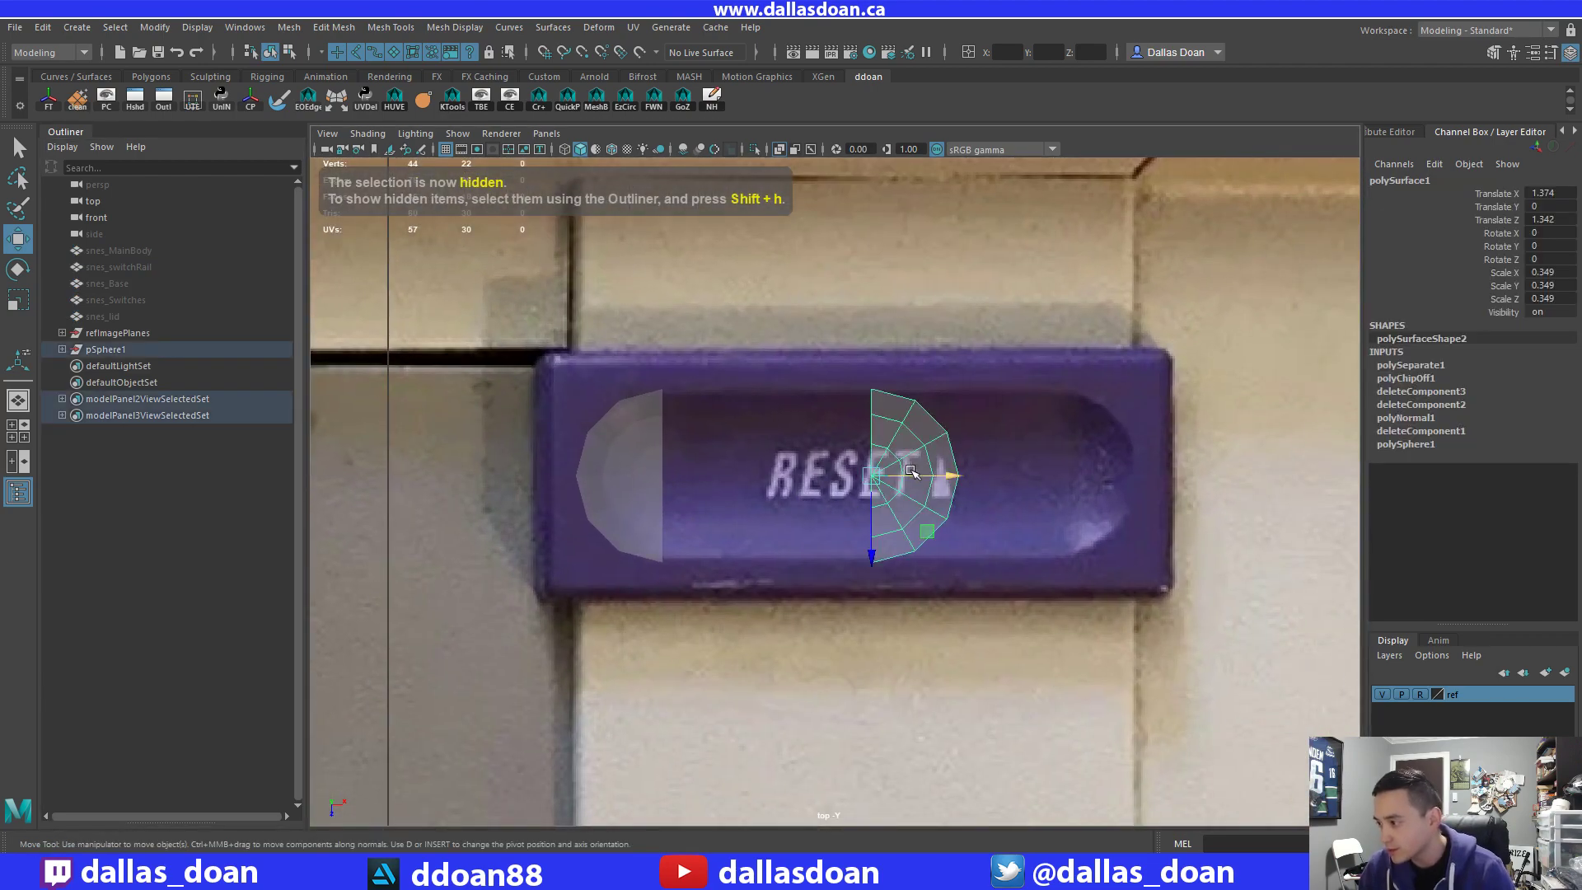
{"action": "left_click_drag", "start_coordinate": [954, 476], "coordinate": [1129, 483]}
{"action": "middle_click_drag", "start_coordinate": [633, 447], "coordinate": [712, 442], "text": "alt"}
Select both bowl halves and combine them into one mesh.
{"action": "left_click", "coordinate": [712, 460]}
{"action": "left_click", "coordinate": [1133, 454], "text": "shift"}
{"action": "middle_click_drag", "start_coordinate": [1133, 453], "coordinate": [926, 437], "text": "alt"}
{"action": "right_click_drag", "start_coordinate": [884, 384], "coordinate": [870, 558], "text": "shift"}
{"action": "right_click_drag", "start_coordinate": [875, 668], "coordinate": [876, 682], "text": "shift"}
{"action": "scroll", "coordinate": [653, 404], "scroll_direction": "up", "scroll_amount": 2}
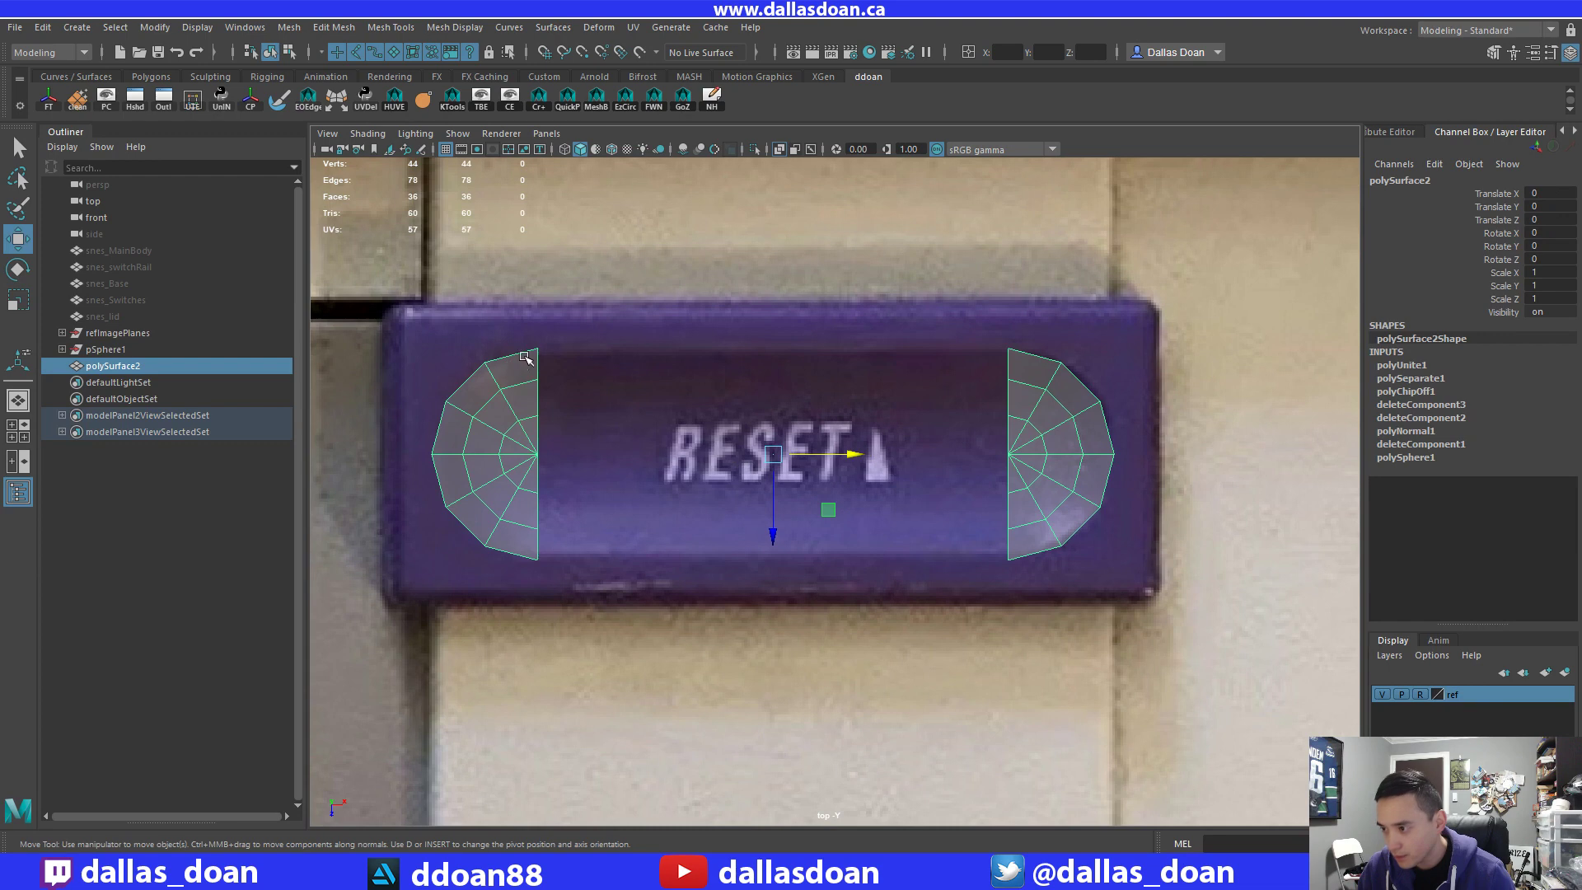
Try to bridge the open straight edges of the two bowl halves with 0 divisions.
{"action": "right_click_drag", "start_coordinate": [525, 356], "coordinate": [527, 307]}
{"action": "left_click", "coordinate": [538, 360]}
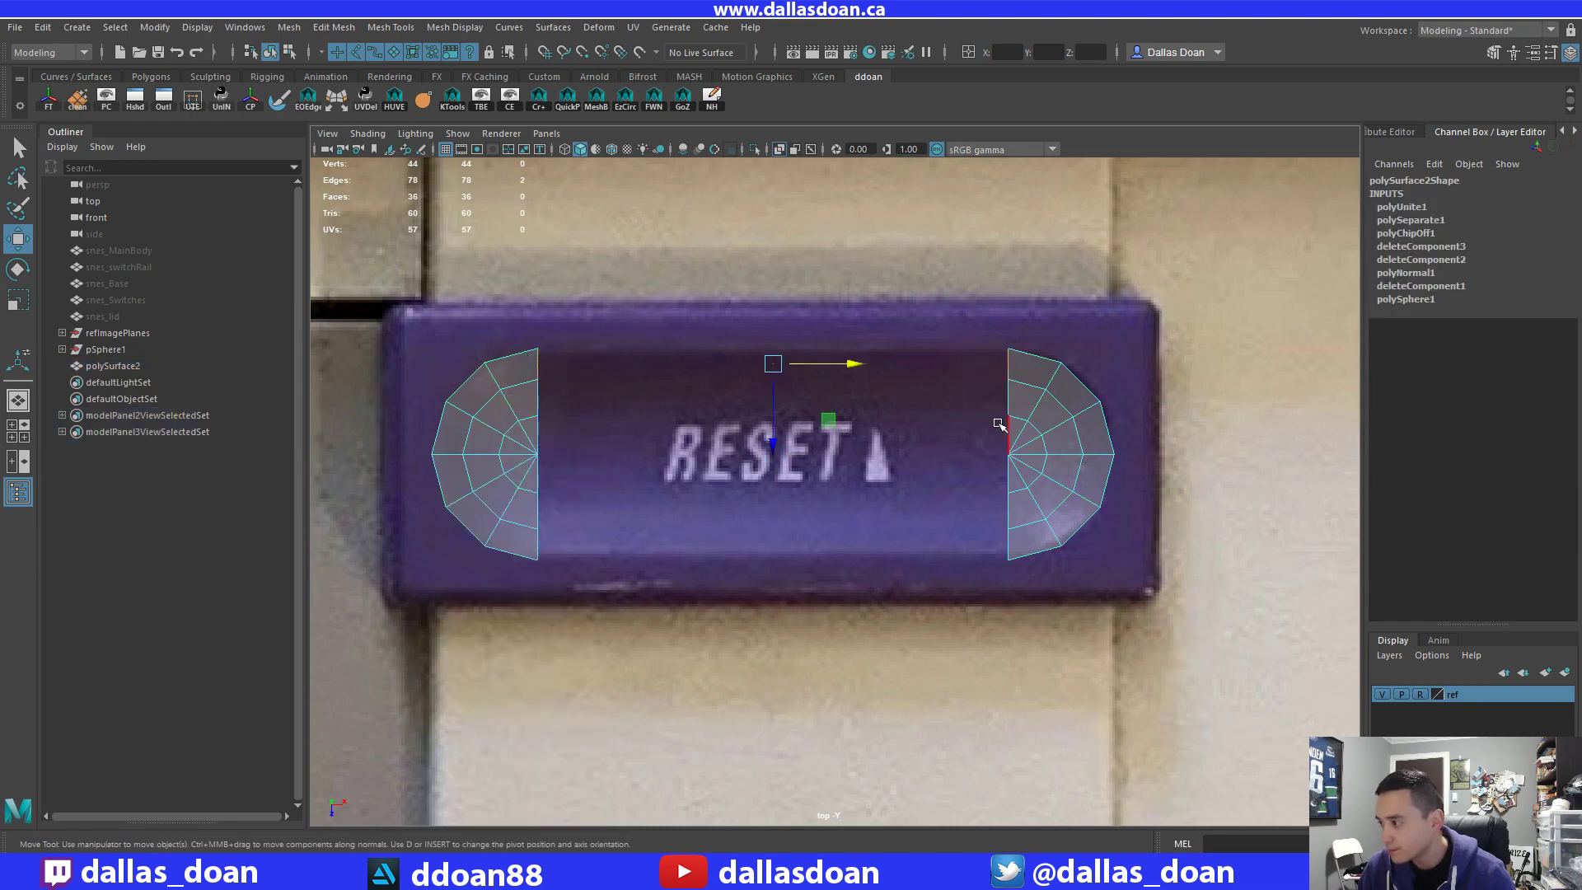
{"action": "right_click", "coordinate": [923, 371], "text": "shift"}
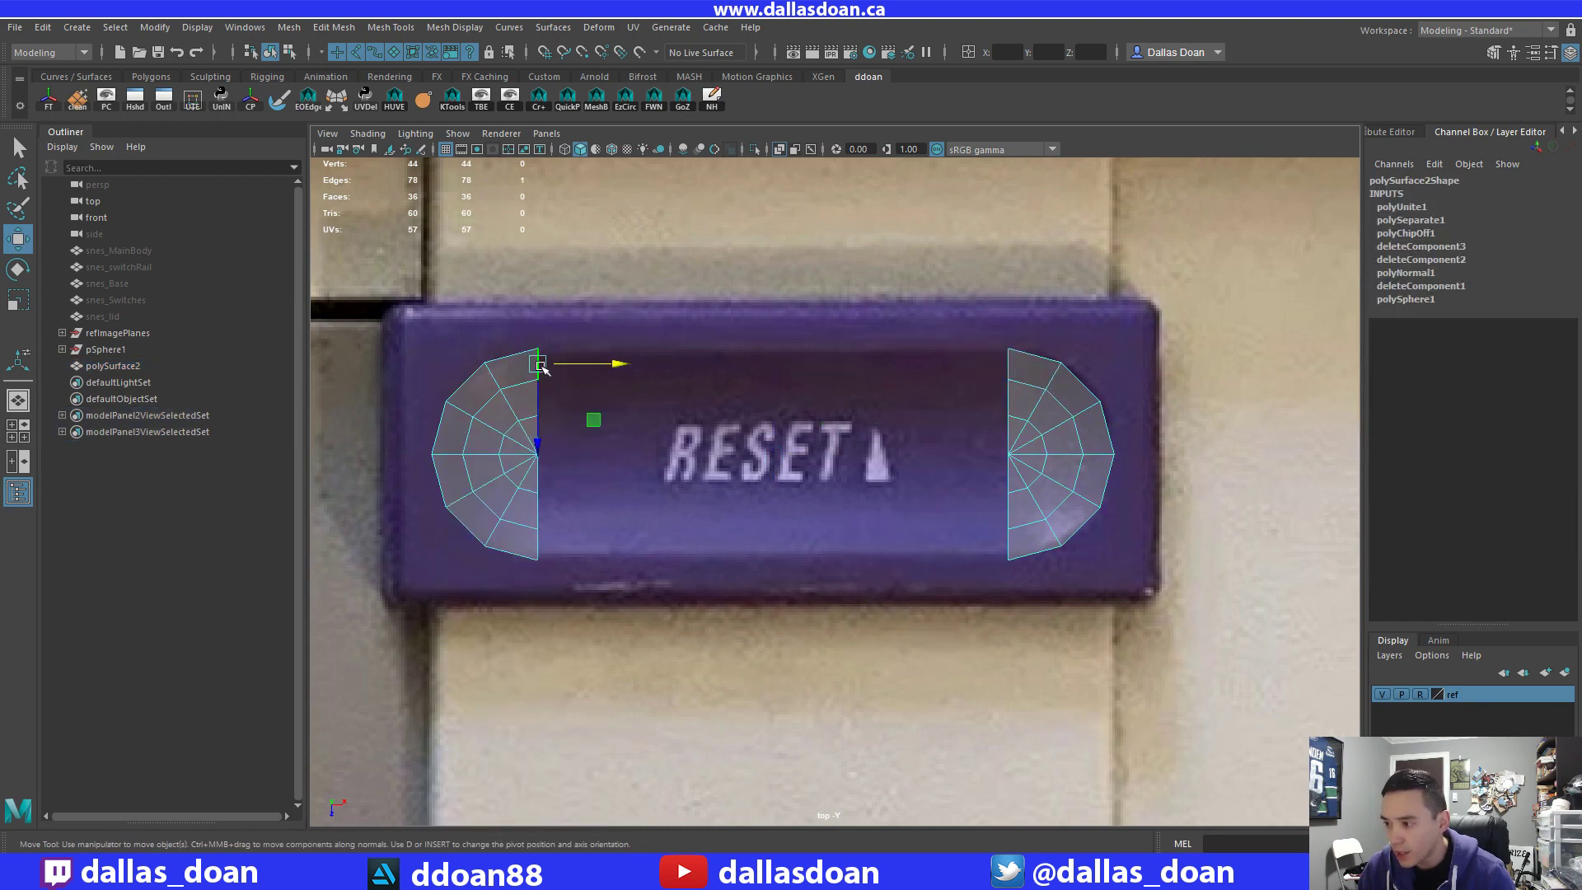
{"action": "middle_click_drag", "start_coordinate": [936, 435], "coordinate": [822, 411], "text": "alt"}
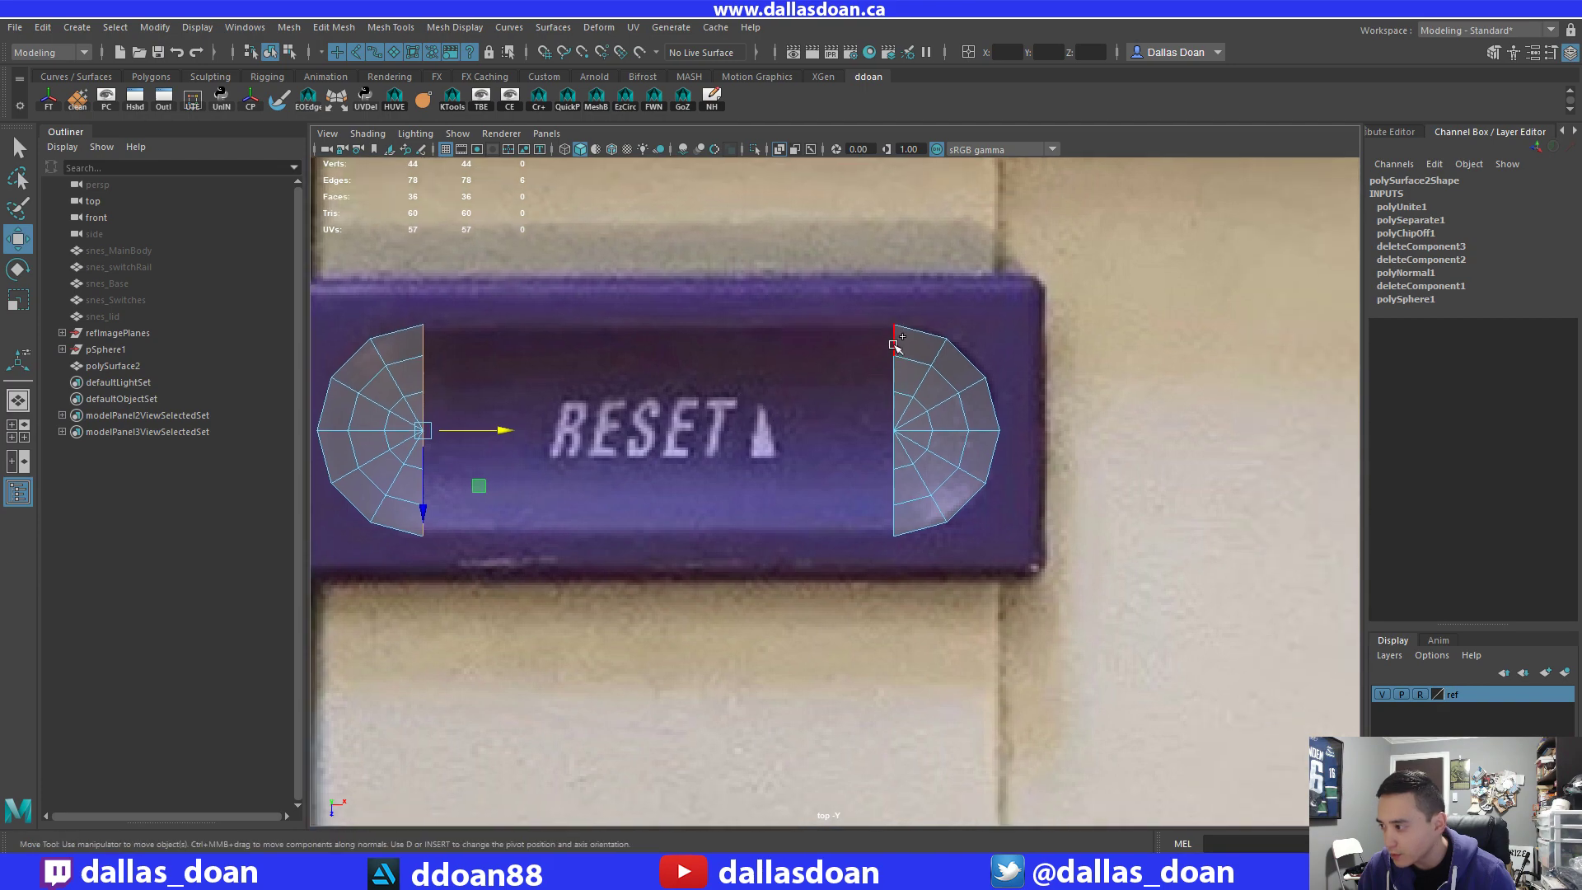
{"action": "right_click_drag", "start_coordinate": [820, 386], "coordinate": [814, 570], "text": "shift"}
{"action": "middle_click_drag", "start_coordinate": [610, 465], "coordinate": [758, 467], "text": "alt"}
{"action": "key", "text": "space"}
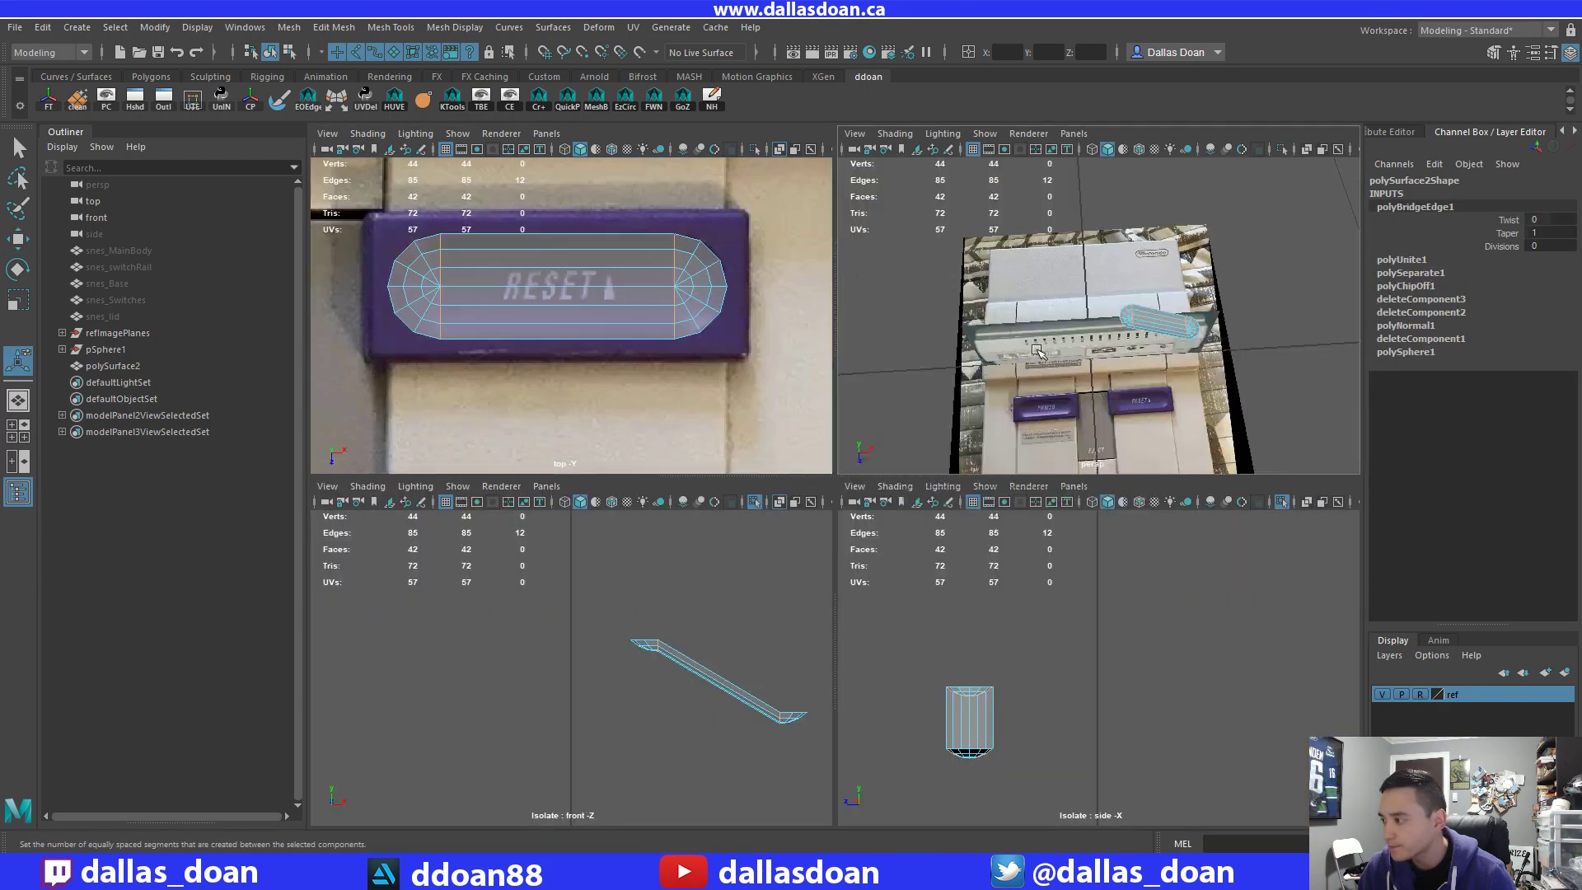
Undo the bridge, the combine, the right bowl half's X move and the hiding of the console parts.
{"action": "key", "text": "space"}
{"action": "scroll", "coordinate": [964, 371], "scroll_direction": "up", "scroll_amount": 3}
{"action": "left_click_drag", "start_coordinate": [964, 371], "coordinate": [952, 329], "text": "alt"}
{"action": "scroll", "coordinate": [952, 329], "scroll_direction": "down", "scroll_amount": 2}
{"action": "key", "text": "ctrl+z"}
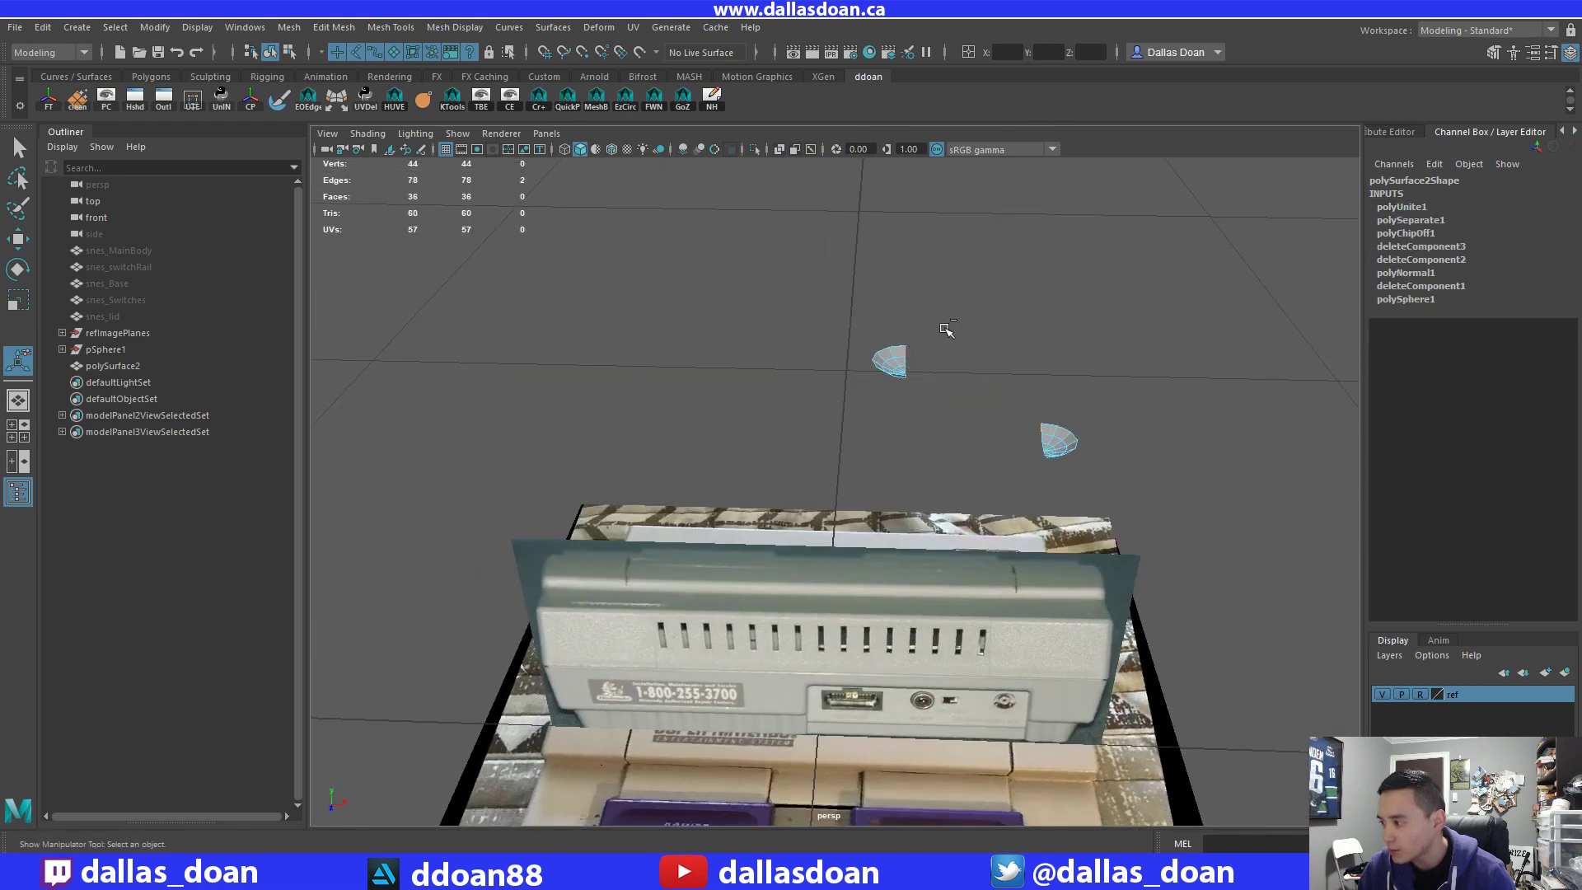
{"action": "key", "text": "ctrl+z"}
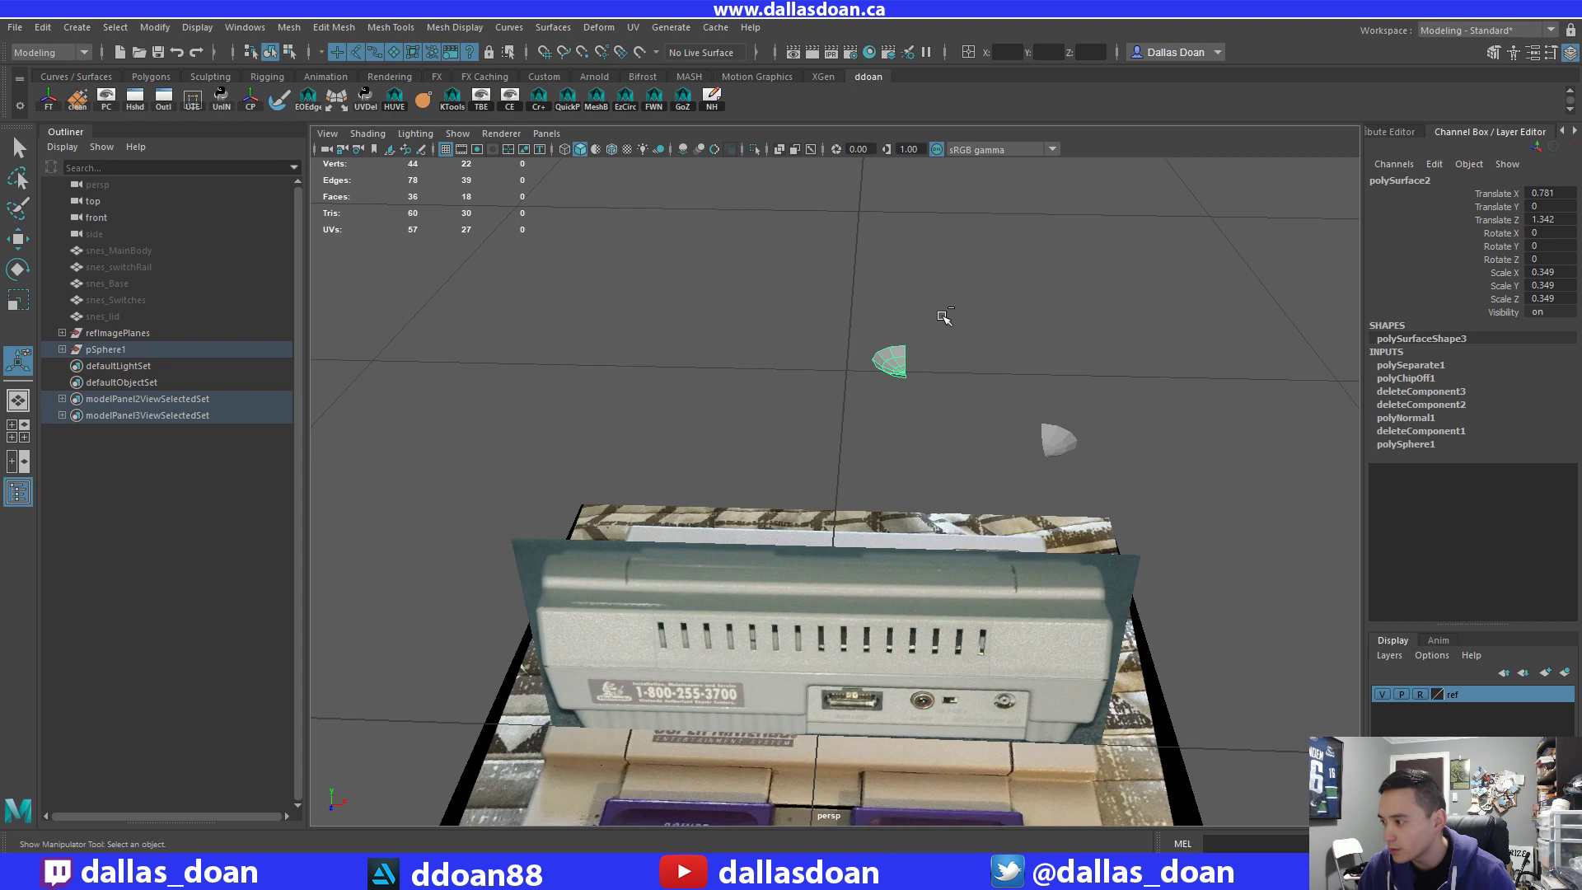
{"action": "key", "text": "ctrl+z"}
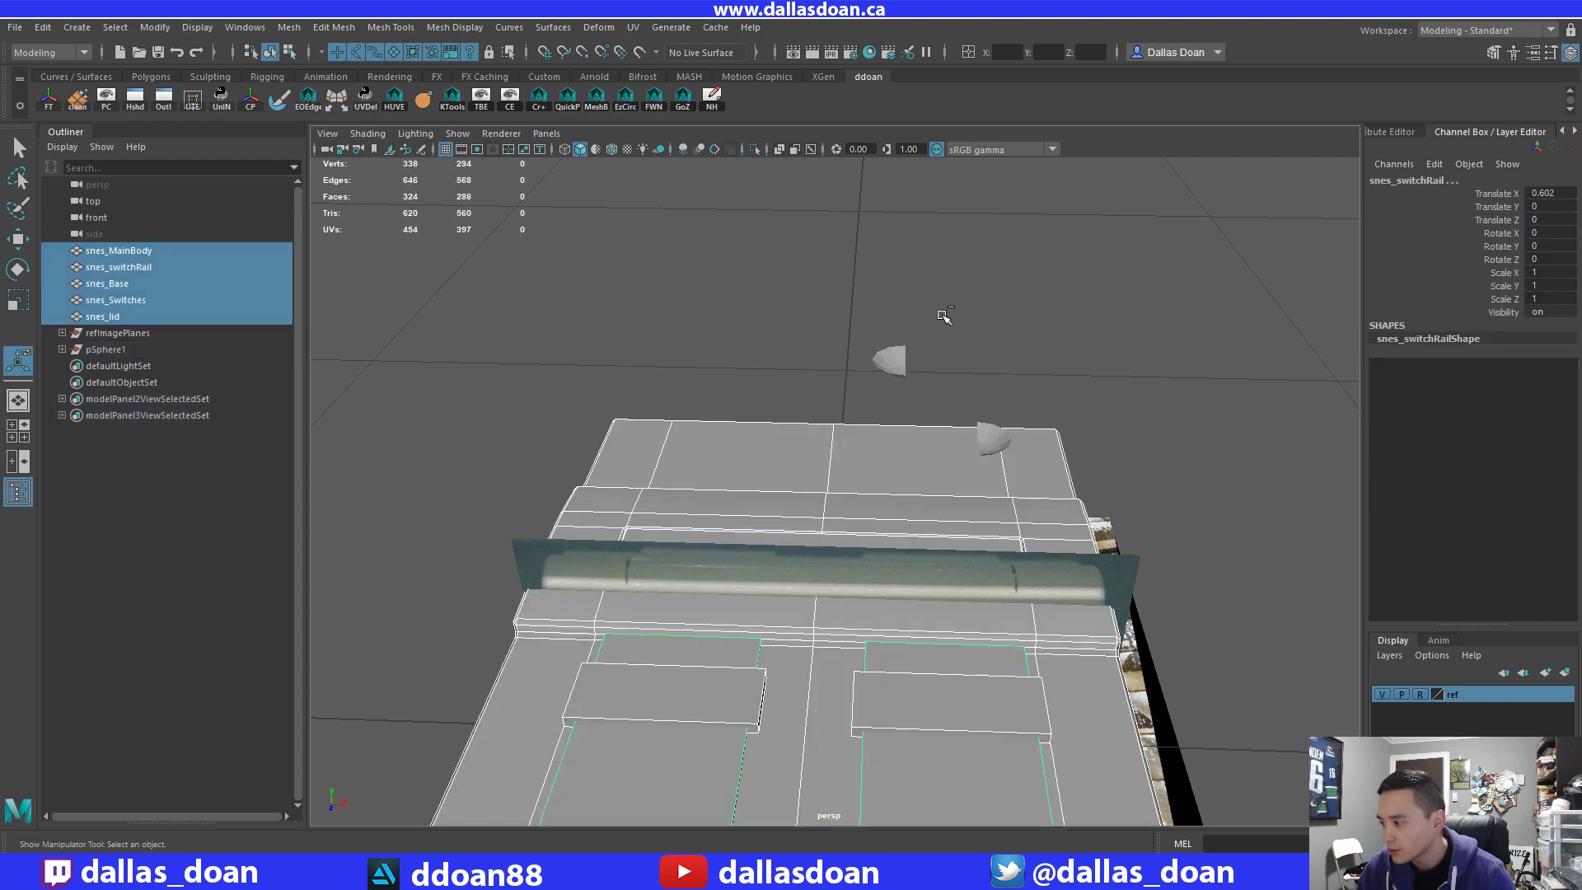
{"action": "scroll", "coordinate": [943, 316], "scroll_direction": "down", "scroll_amount": 5}
{"action": "key", "text": "ctrl+z"}
{"action": "key", "text": "ctrl+z"}
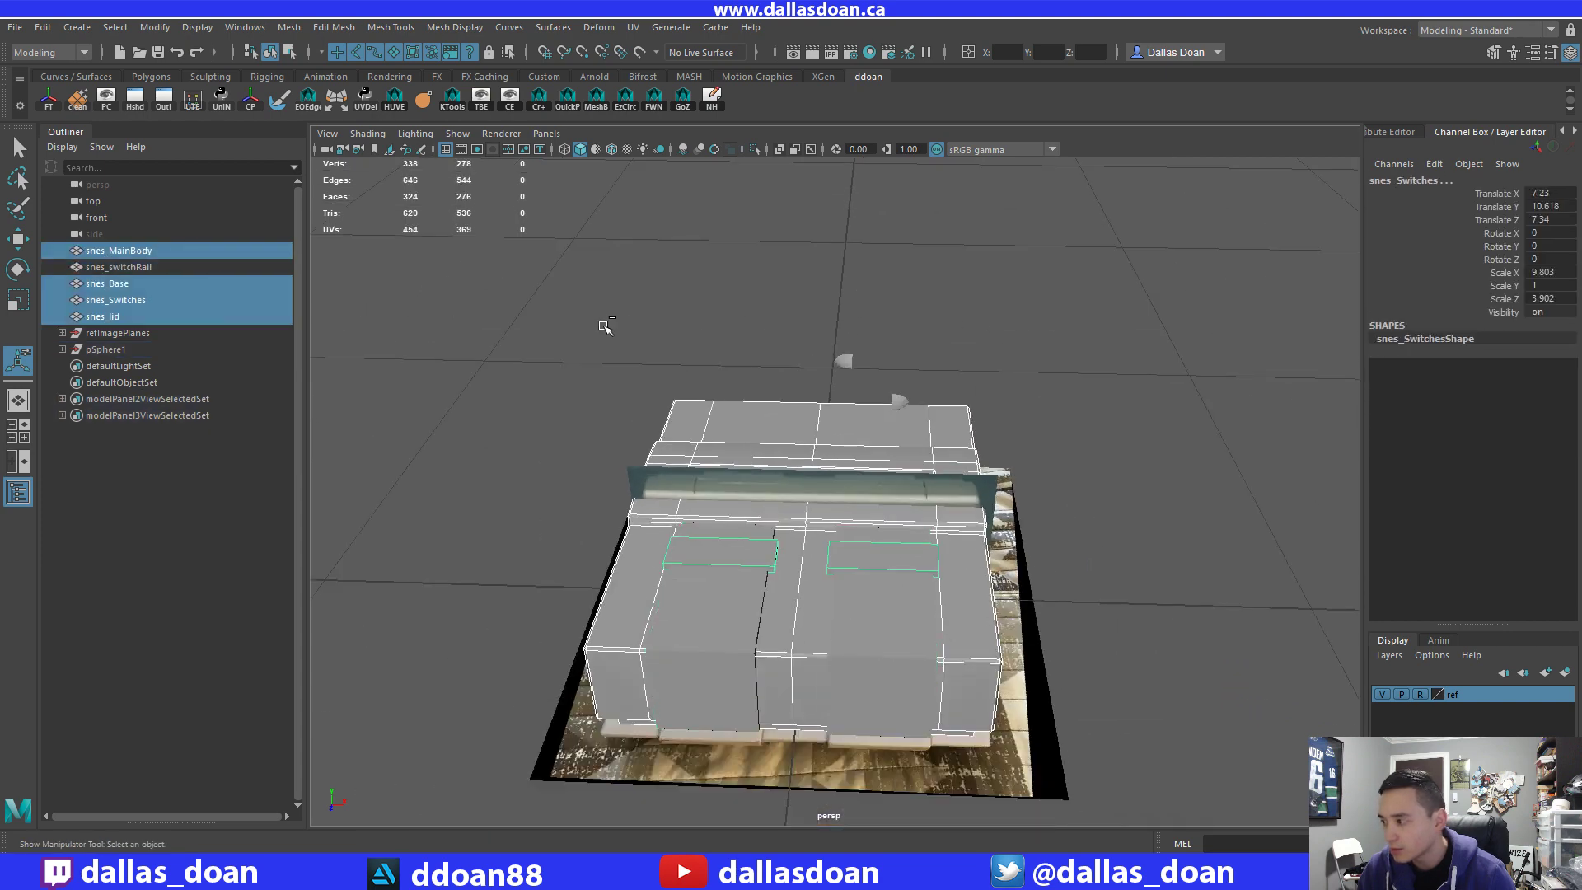
Vertex-snap the left bowl half along Y to the height of the right bowl half.
{"action": "scroll", "coordinate": [768, 360], "scroll_direction": "up", "scroll_amount": 5}
{"action": "left_click_drag", "start_coordinate": [768, 360], "coordinate": [791, 328], "text": "alt"}
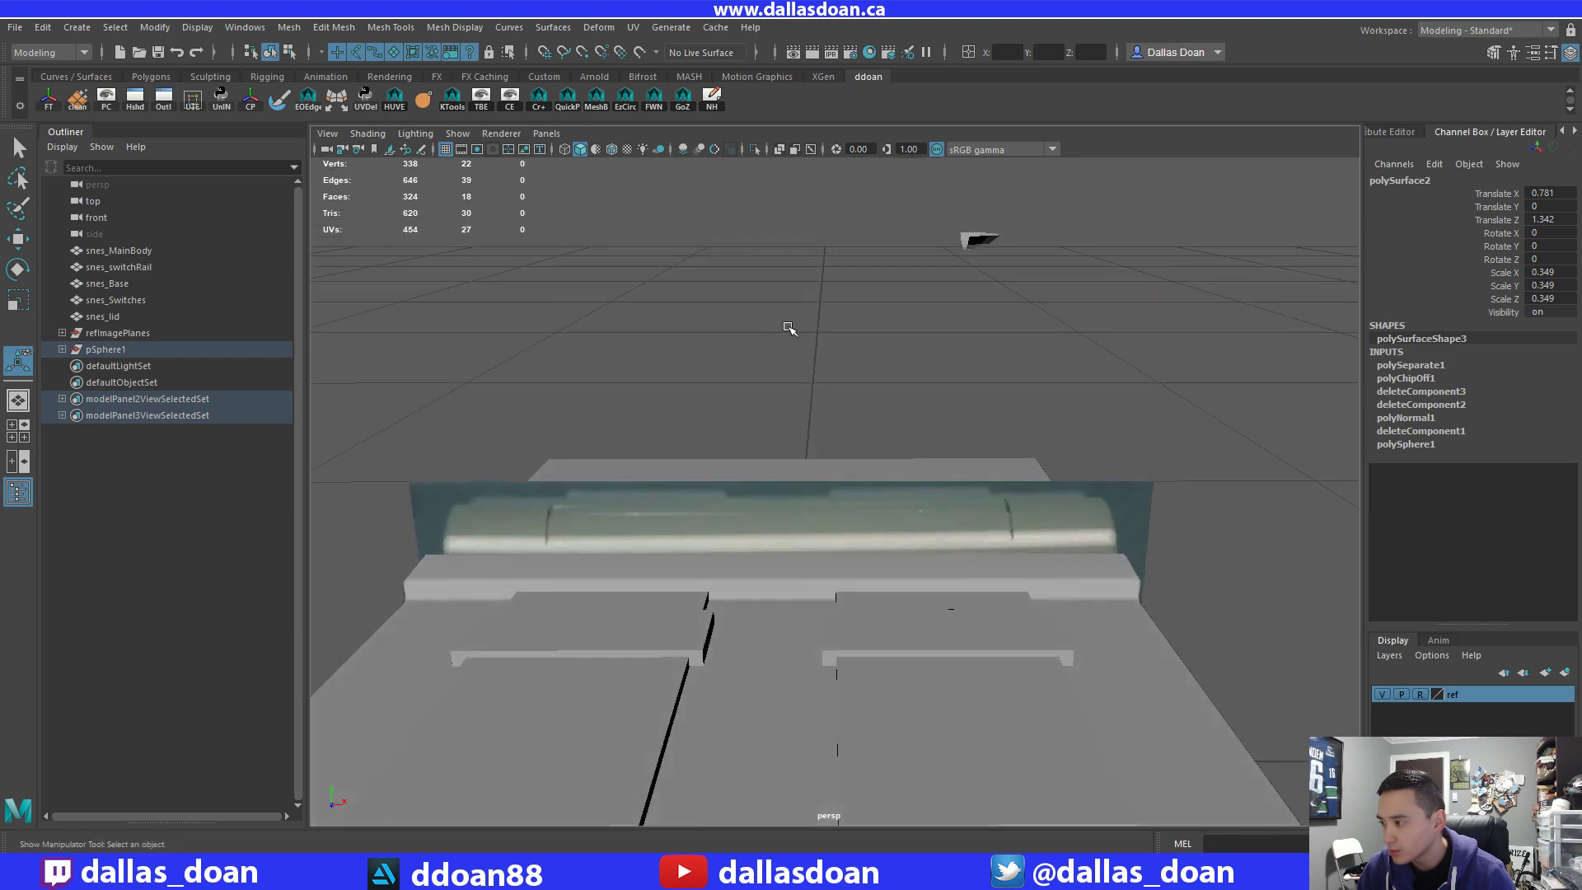
{"action": "key", "text": "w"}
{"action": "scroll", "coordinate": [879, 413], "scroll_direction": "down", "scroll_amount": 6}
{"action": "scroll", "coordinate": [847, 304], "scroll_direction": "up", "scroll_amount": 5}
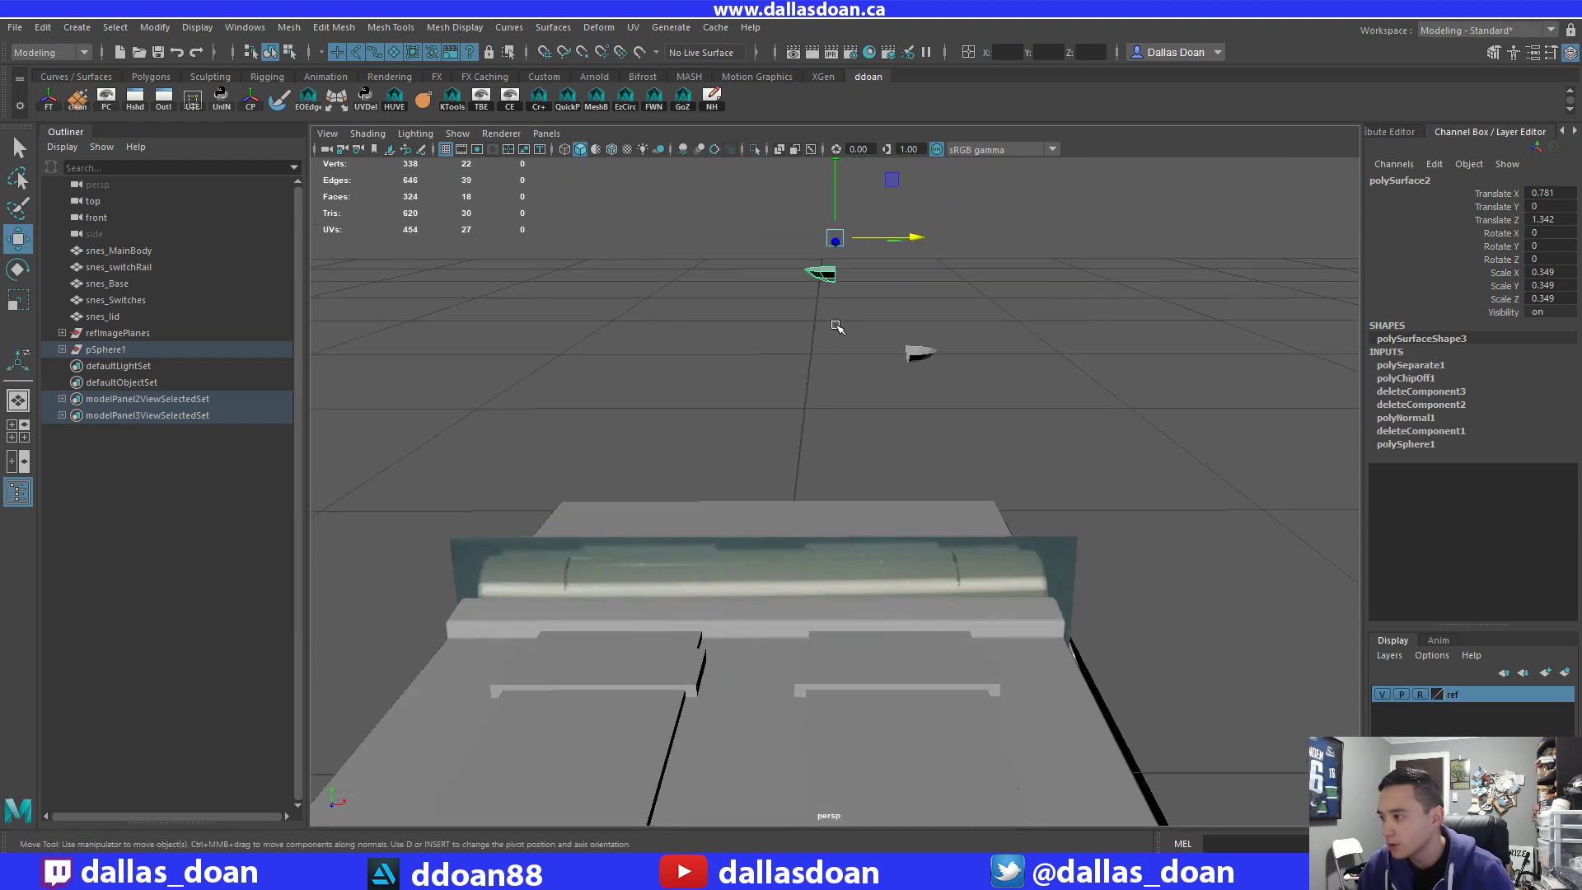
{"action": "left_click_drag", "start_coordinate": [823, 324], "coordinate": [861, 375], "text": "alt"}
{"action": "left_click_drag", "start_coordinate": [856, 260], "coordinate": [778, 316], "text": "alt"}
{"action": "key", "text": "v"}
{"action": "left_click", "coordinate": [773, 260]}
{"action": "middle_click", "coordinate": [938, 449]}
{"action": "key", "text": "f"}
{"action": "scroll", "coordinate": [879, 409], "scroll_direction": "down", "scroll_amount": 5}
Add the right bowl half to the selection and combine both halves into one mesh.
{"action": "left_click_drag", "start_coordinate": [879, 409], "coordinate": [733, 421], "text": "alt"}
{"action": "scroll", "coordinate": [999, 467], "scroll_direction": "down", "scroll_amount": 4}
{"action": "left_click", "coordinate": [982, 436], "text": "shift"}
{"action": "right_click_drag", "start_coordinate": [934, 334], "coordinate": [917, 626], "text": "shift"}
{"action": "key", "text": "f"}
Select the outermost open edge on the left bowl half's straight side in the combined mesh.
{"action": "left_click", "coordinate": [754, 346]}
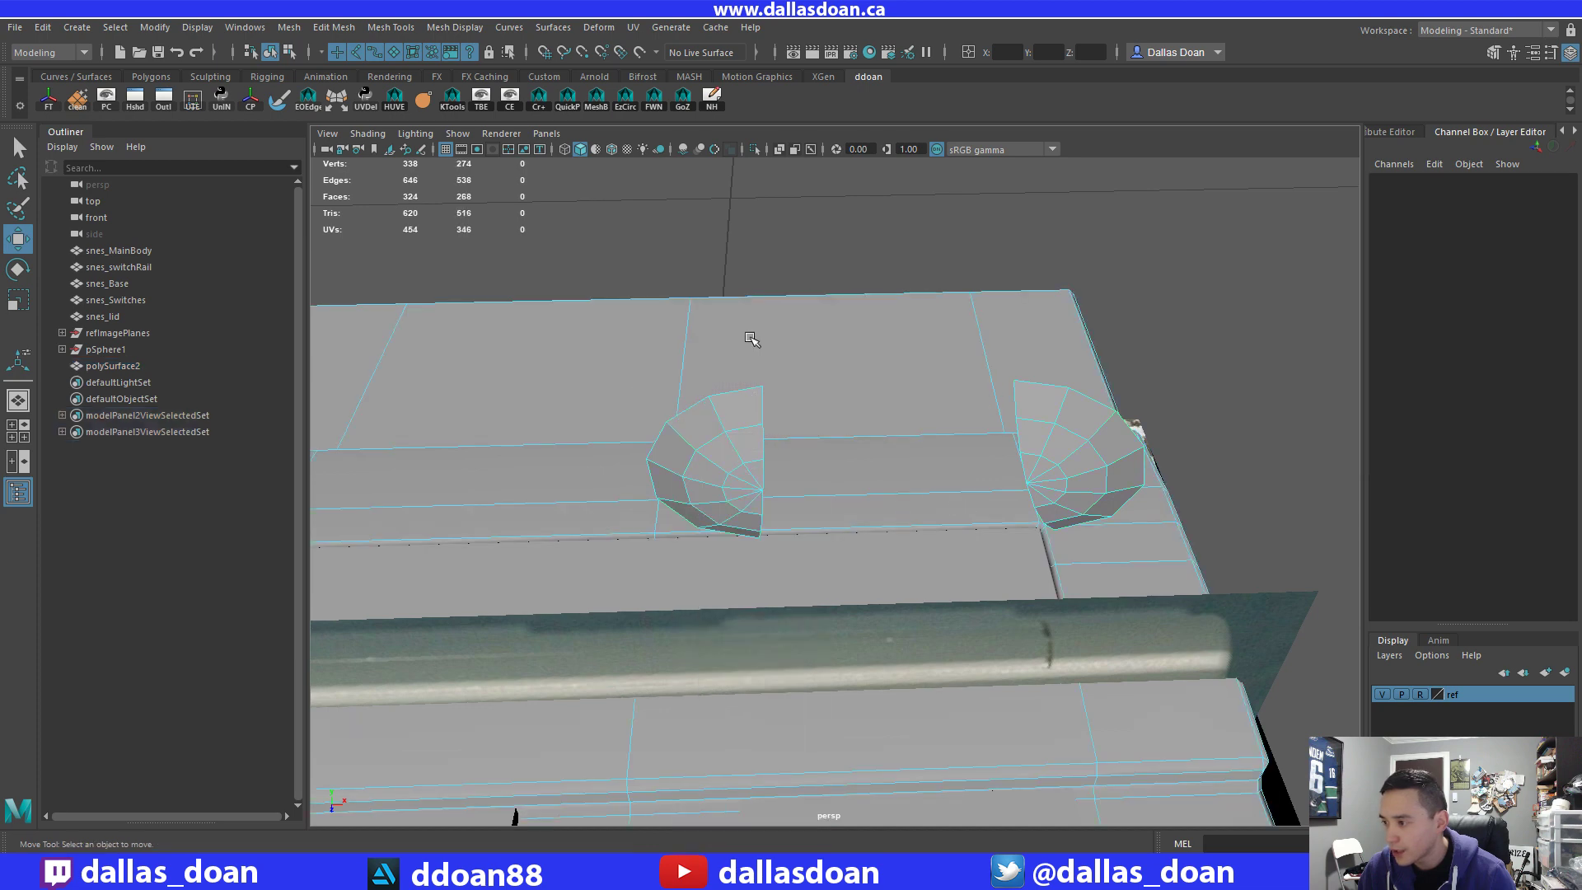
{"action": "mouse_move", "coordinate": [752, 501]}
{"action": "right_mouse_down"}
{"action": "mouse_move", "coordinate": [743, 515]}
{"action": "mouse_move", "coordinate": [739, 489]}
{"action": "right_mouse_up"}
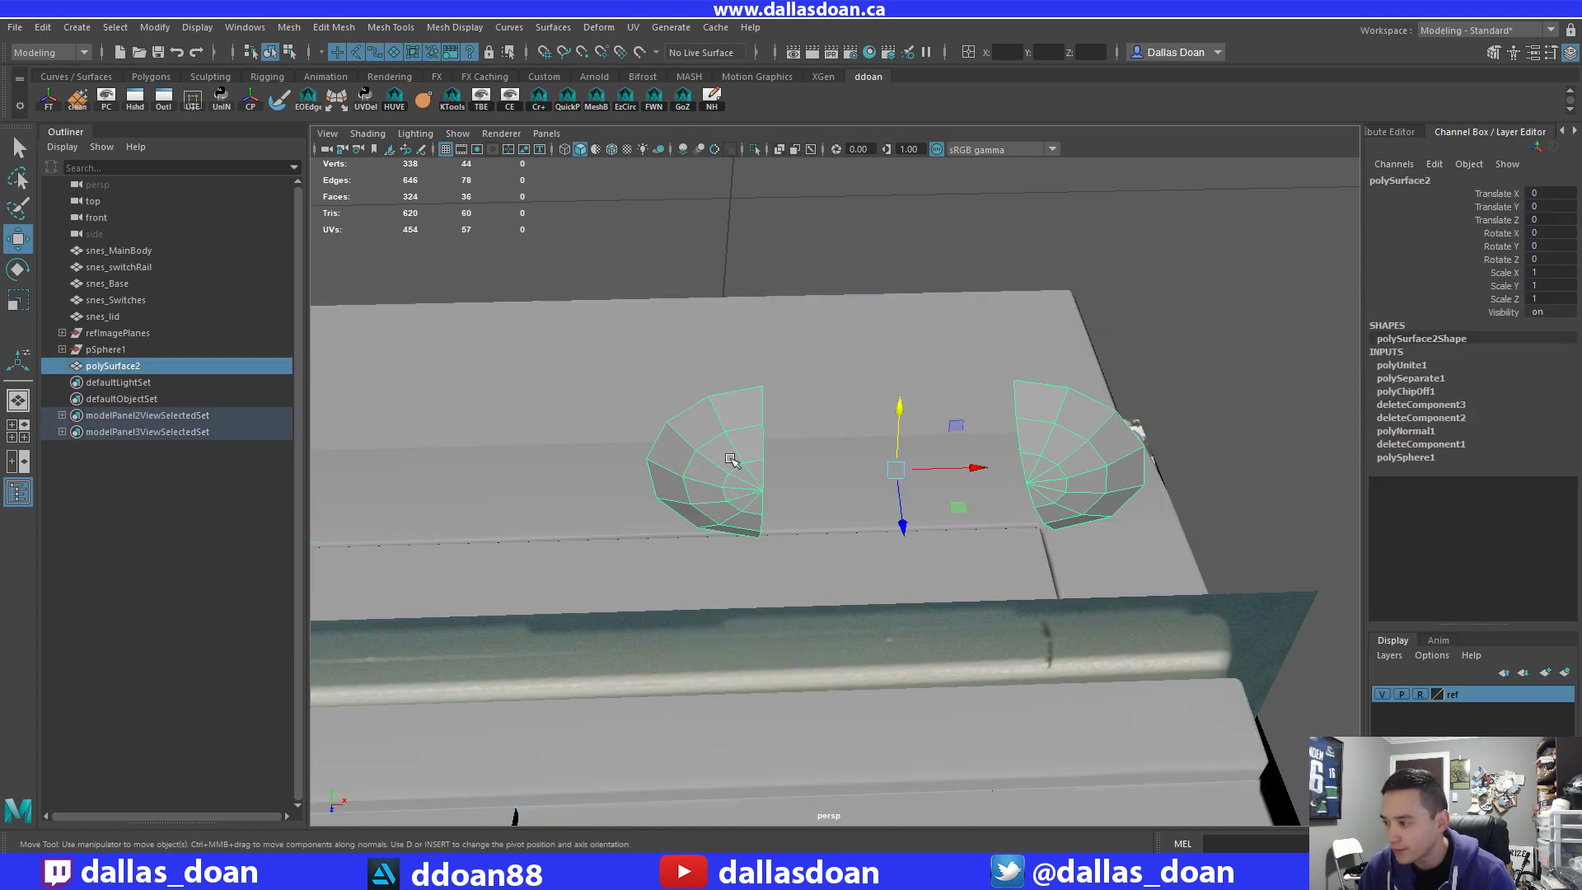
{"action": "left_click_drag", "start_coordinate": [734, 462], "coordinate": [730, 398], "text": "alt"}
{"action": "right_click_drag", "start_coordinate": [730, 398], "coordinate": [733, 346]}
{"action": "left_click", "coordinate": [746, 424]}
{"action": "left_click_drag", "start_coordinate": [747, 424], "coordinate": [959, 438], "text": "alt"}
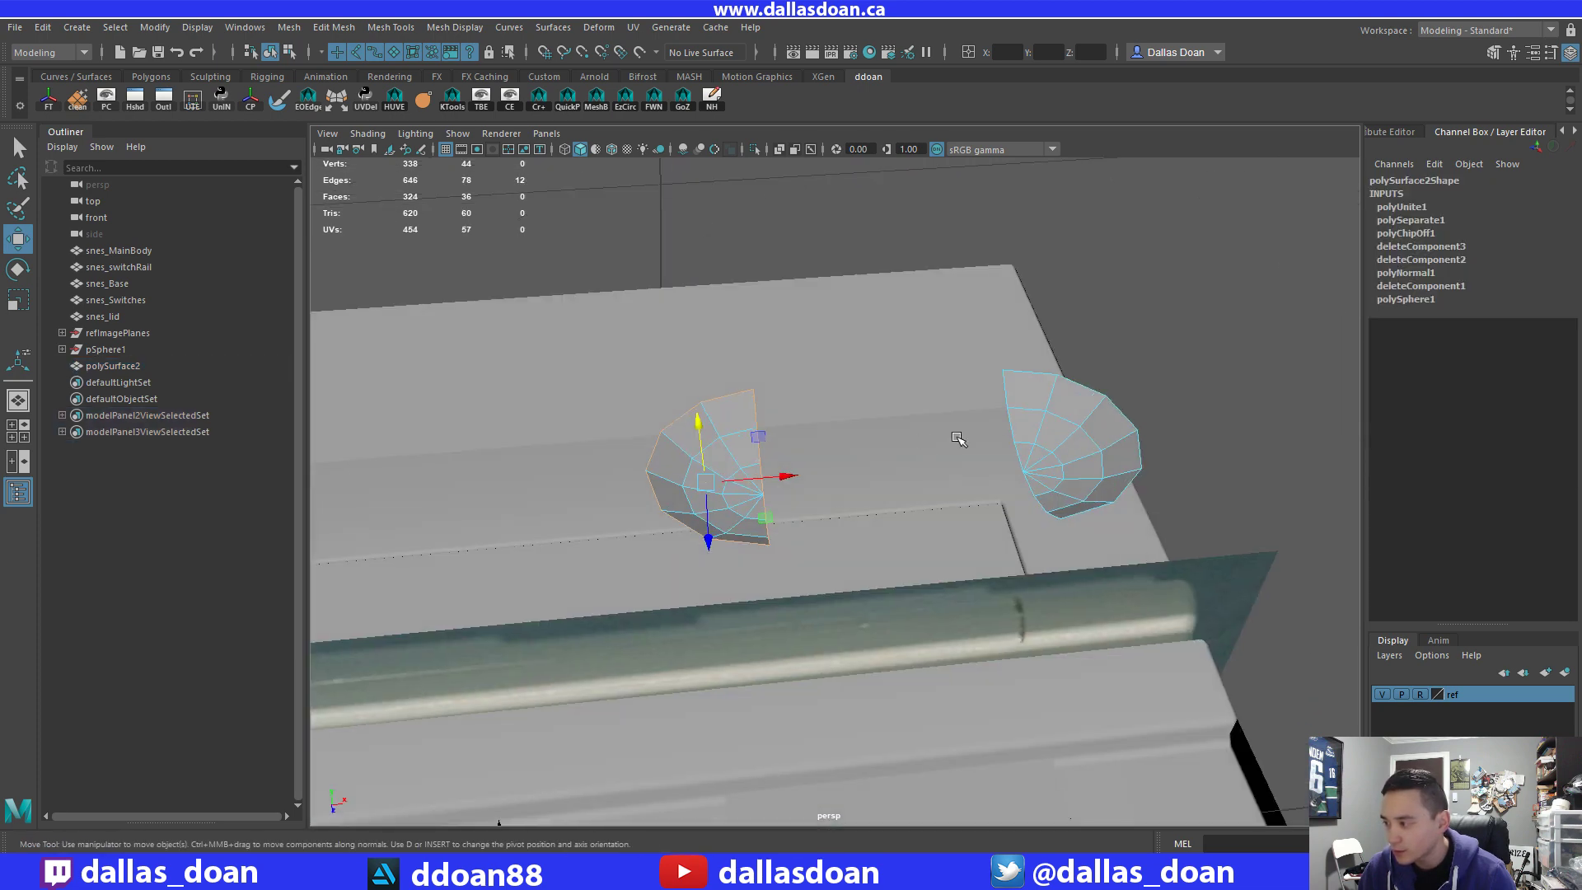
{"action": "left_click", "coordinate": [736, 406]}
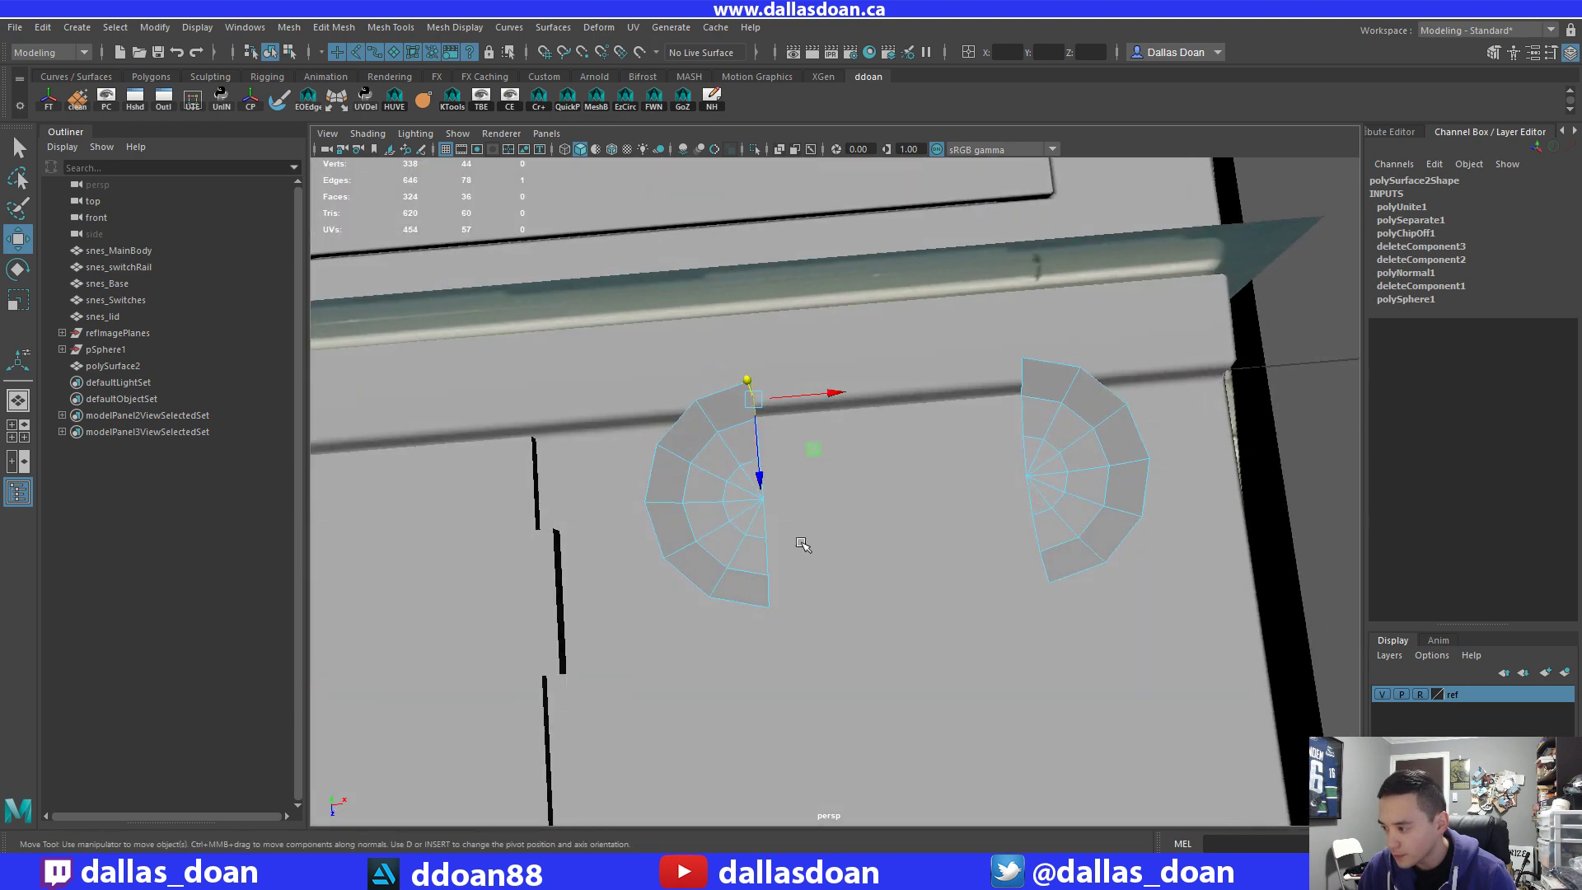